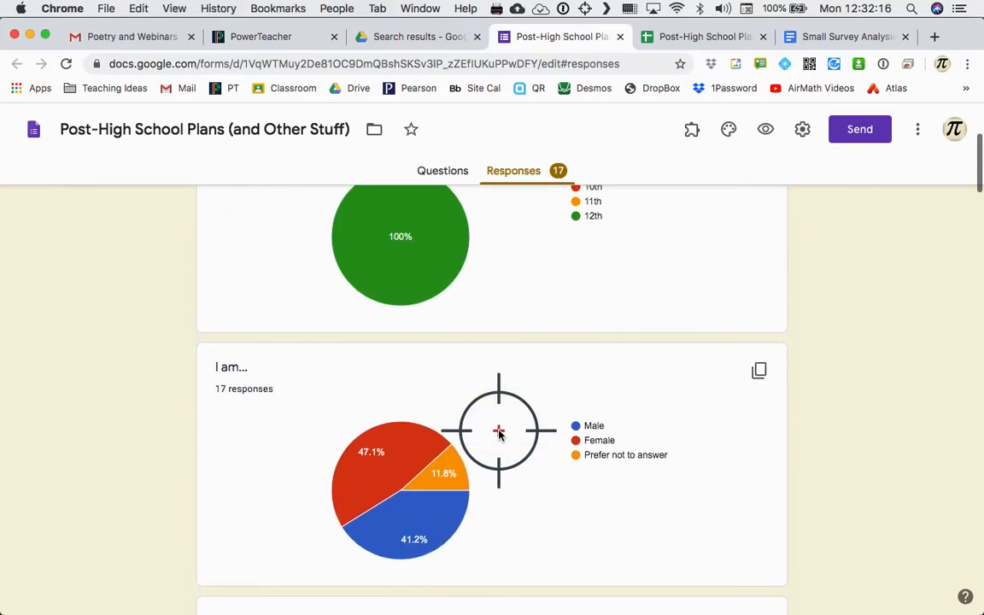
Copy the "I plan to attend..." chart from the form's response summary and switch to the Small Survey Analysis document in Google Docs.
scroll(500, 434, down, 3)
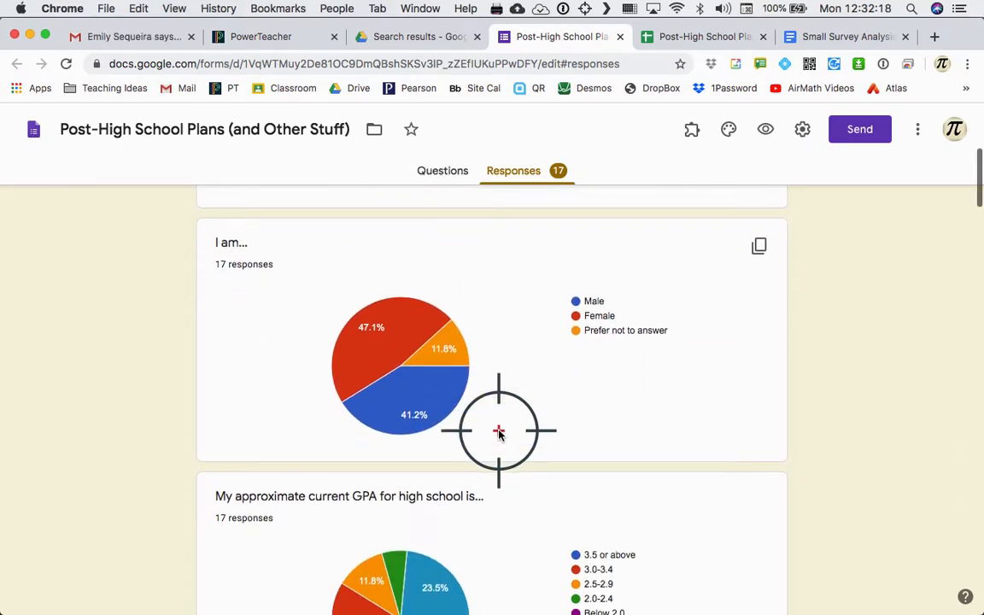
scroll(500, 433, down, 10)
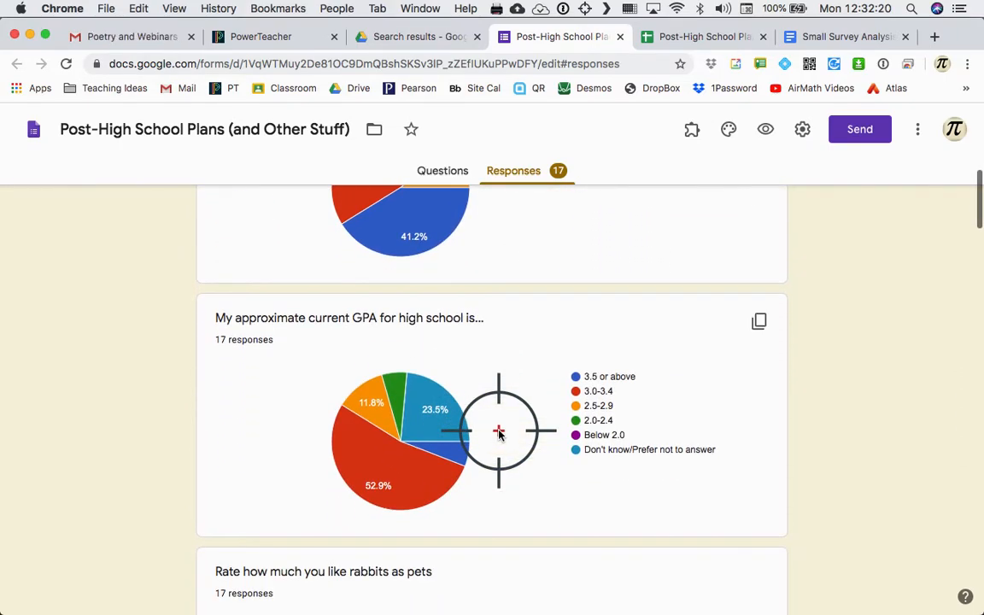
scroll(499, 434, down, 14)
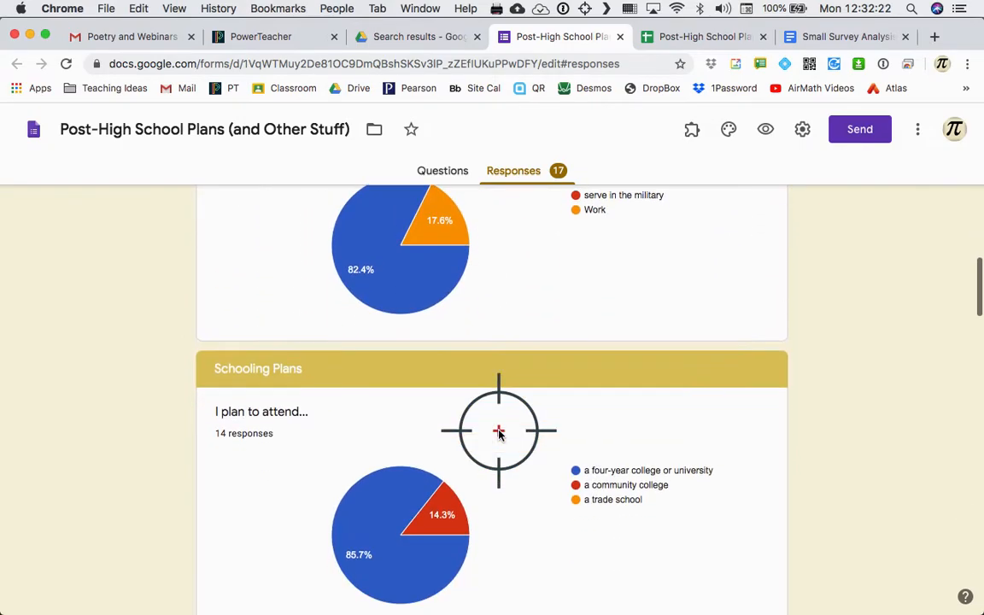
scroll(500, 433, down, 15)
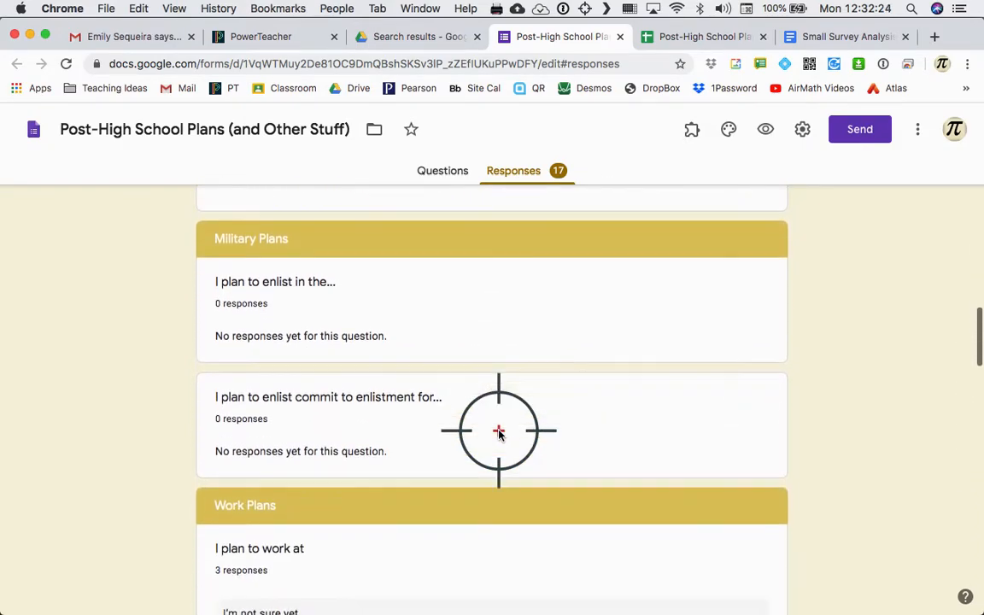
scroll(500, 433, up, 12)
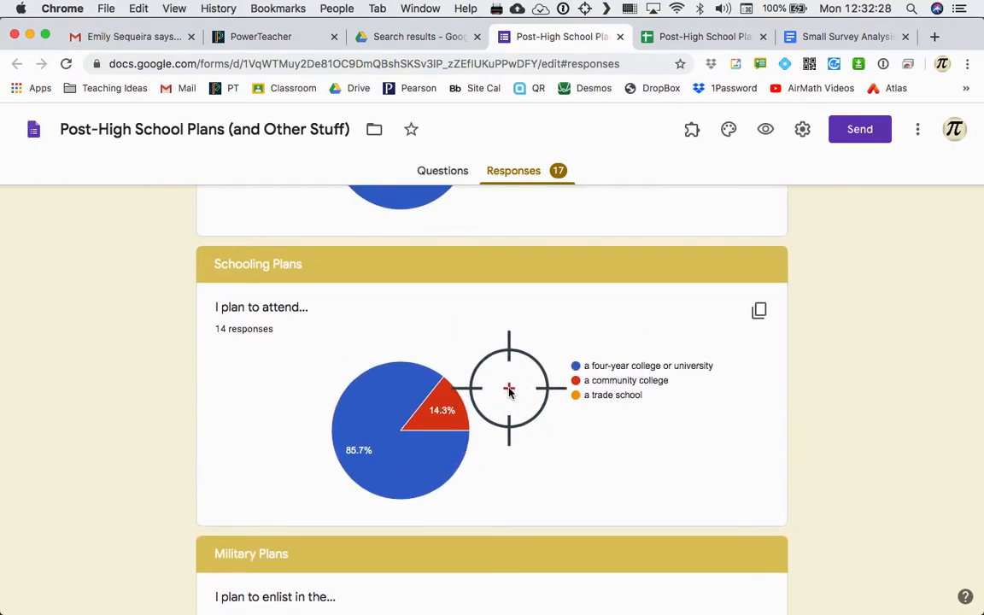
click(760, 312)
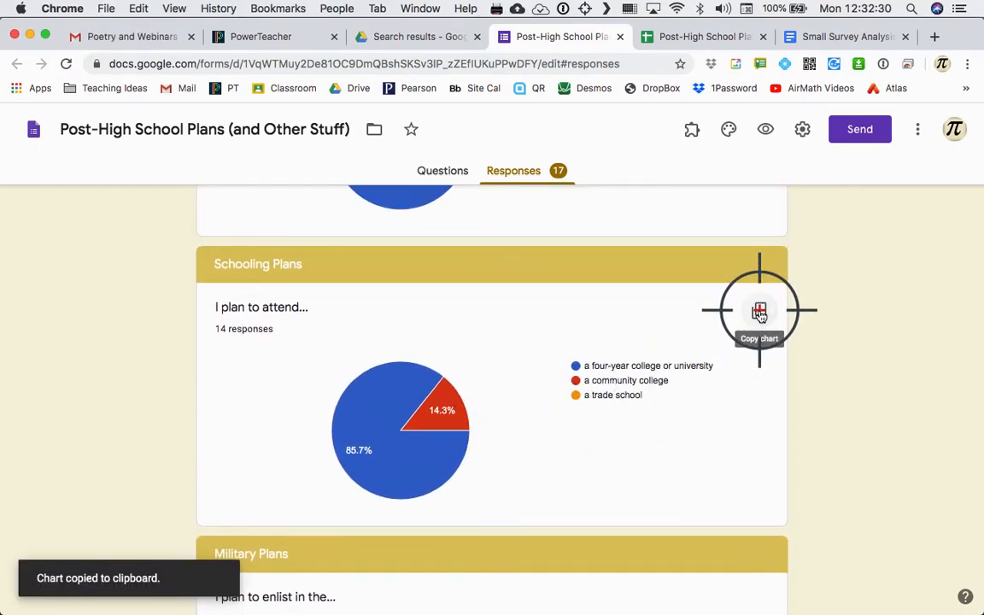
click(810, 36)
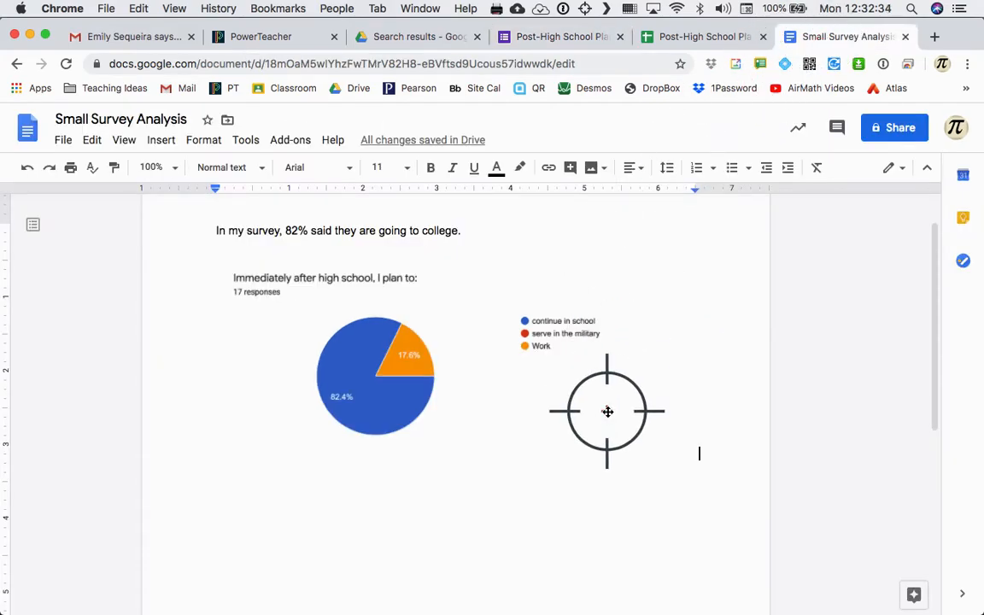
scroll(607, 412, up, 2)
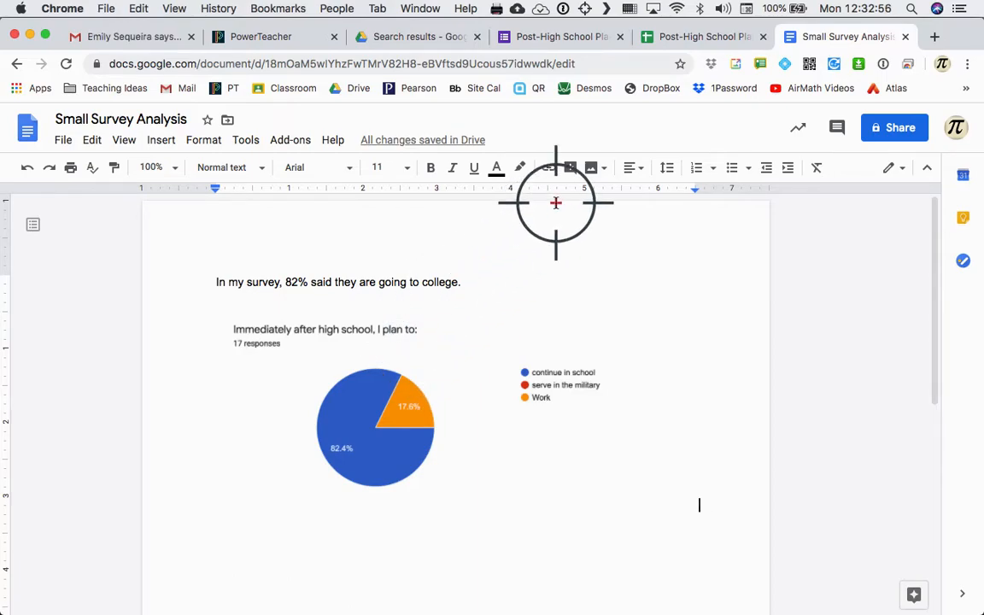
Return to the form's response summary, open the responses in Google Sheets, and close the older duplicate spreadsheet.
click(556, 37)
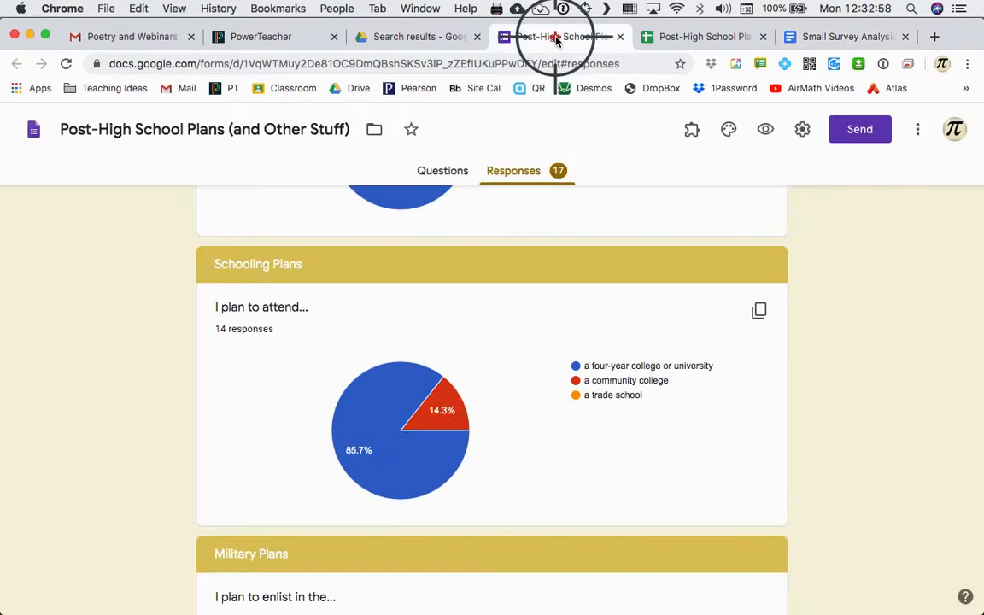
scroll(528, 247, up, 15)
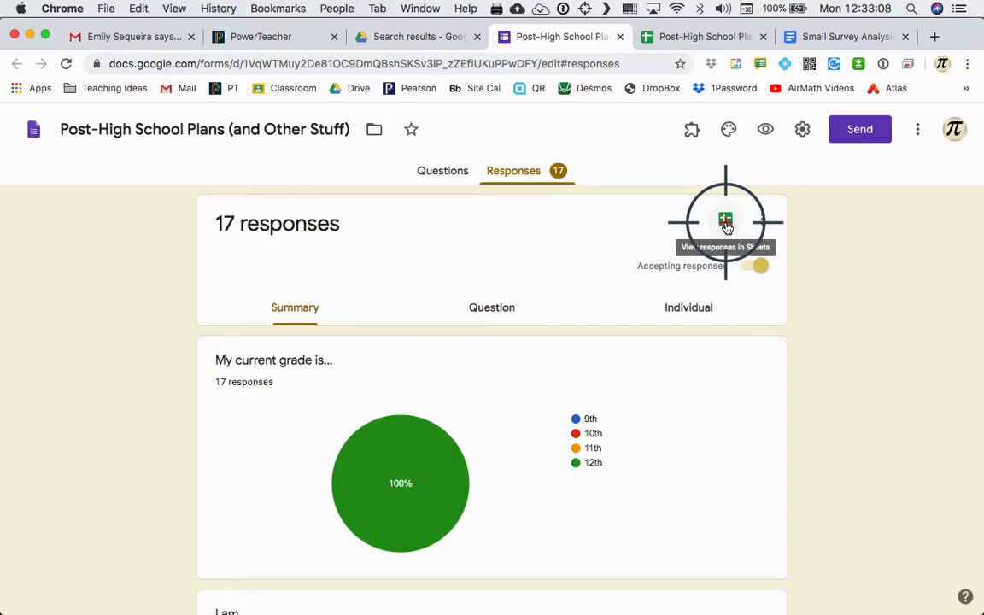
click(725, 222)
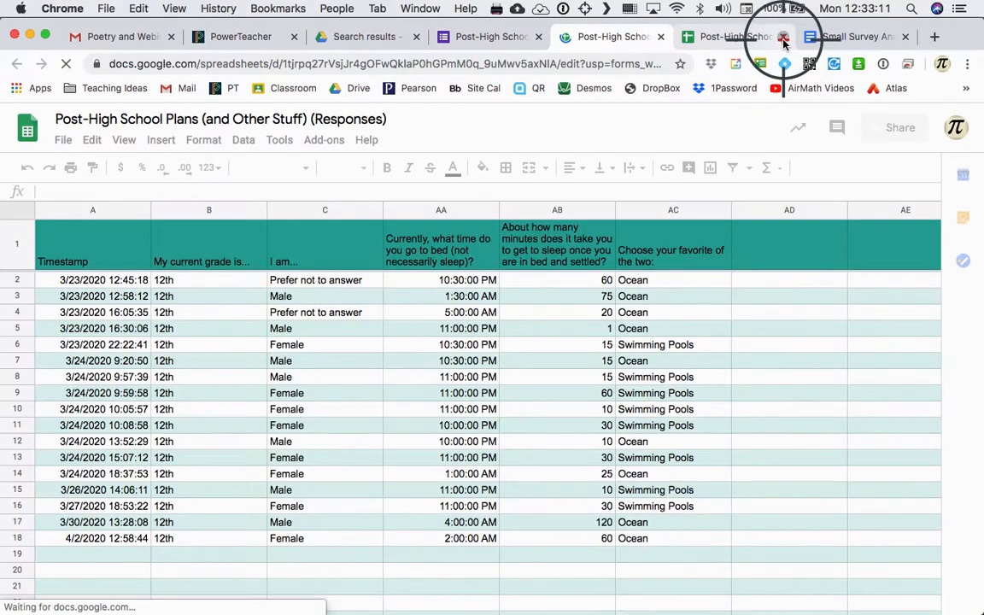
click(784, 42)
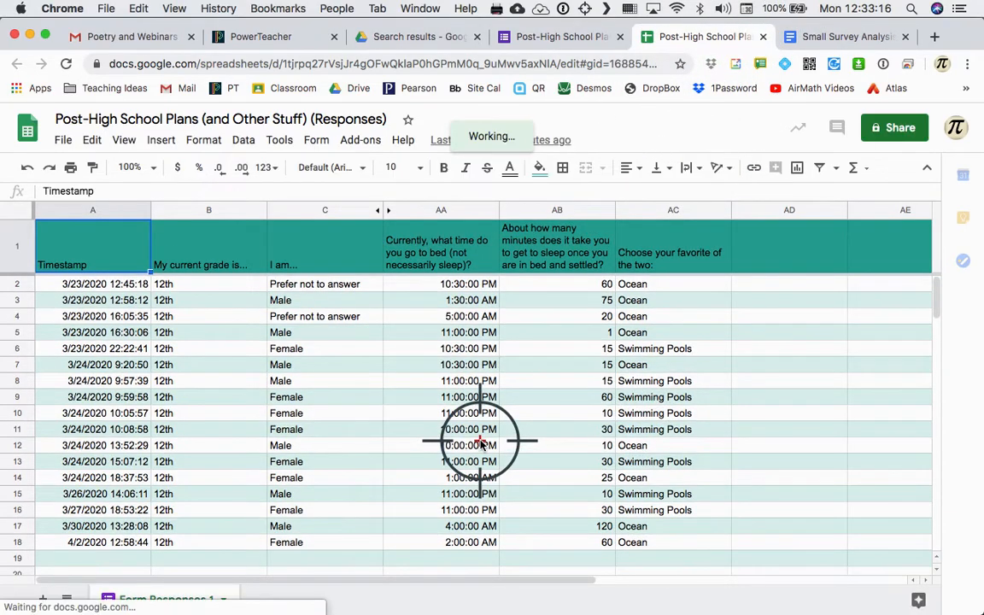
Check the Making Data Useful outline in Word, returning to the response spreadsheet in Chrome.
key(super+Tab)
key(super+Tab)
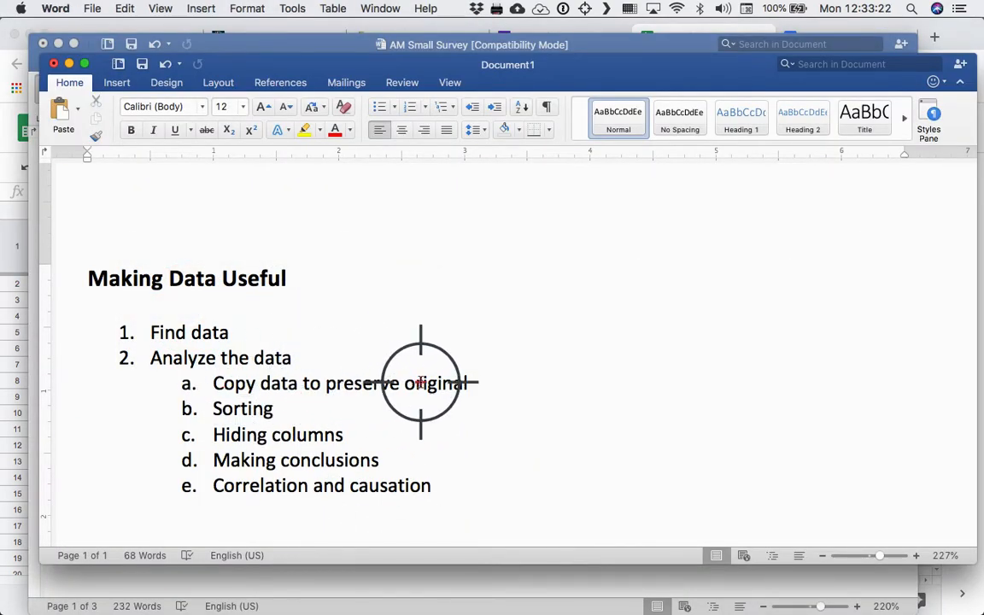
key(super+Tab)
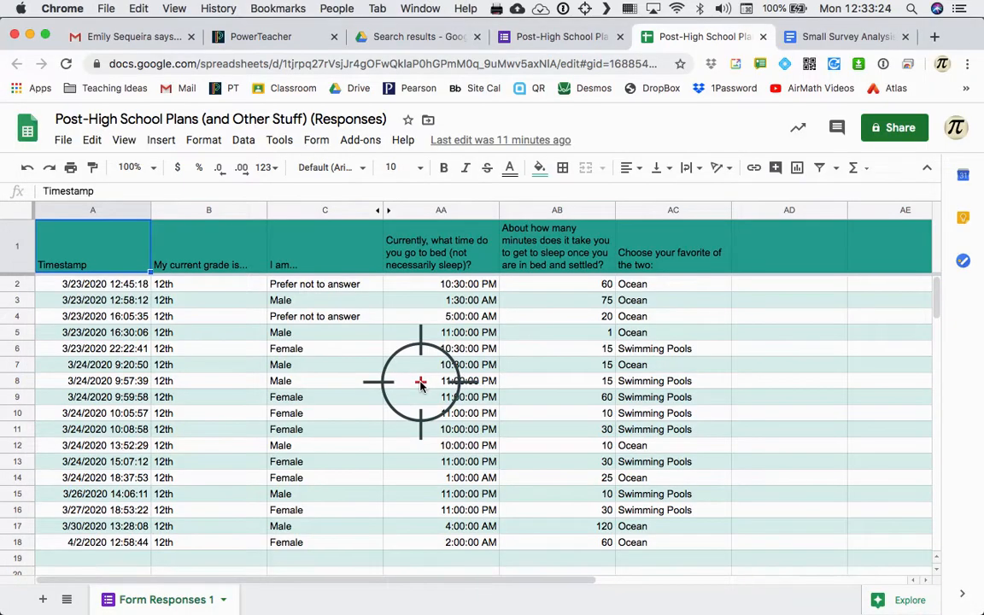
Duplicate the Form Responses 1 sheet to preserve the original data.
right_click(188, 605)
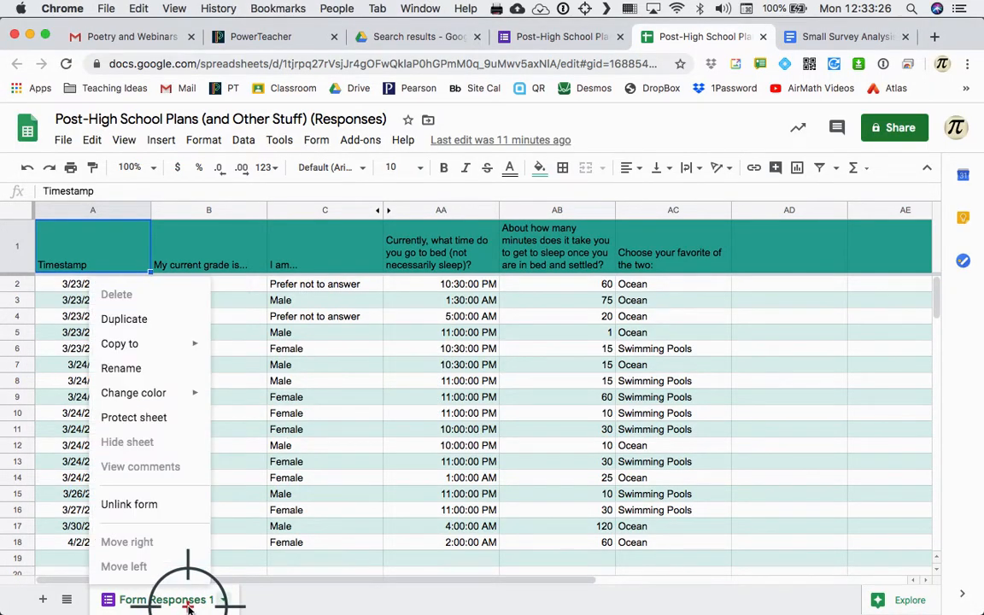
click(125, 319)
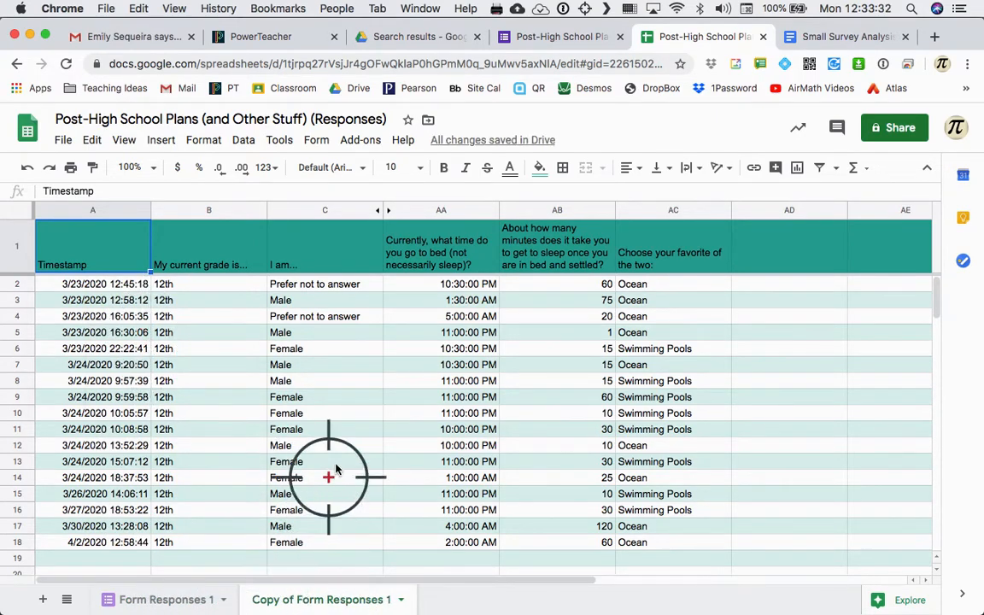
click(351, 402)
click(408, 446)
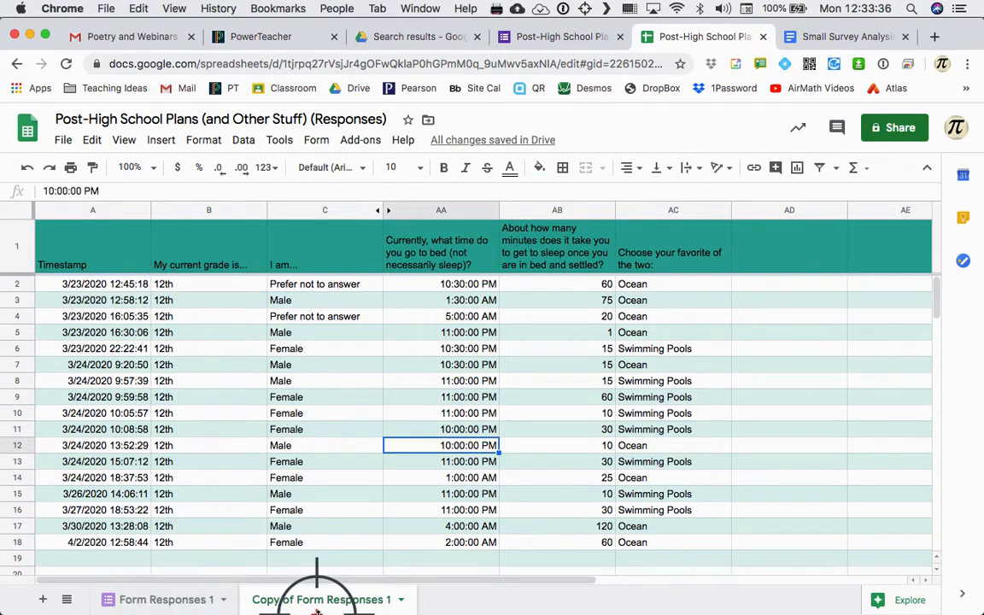
click(395, 397)
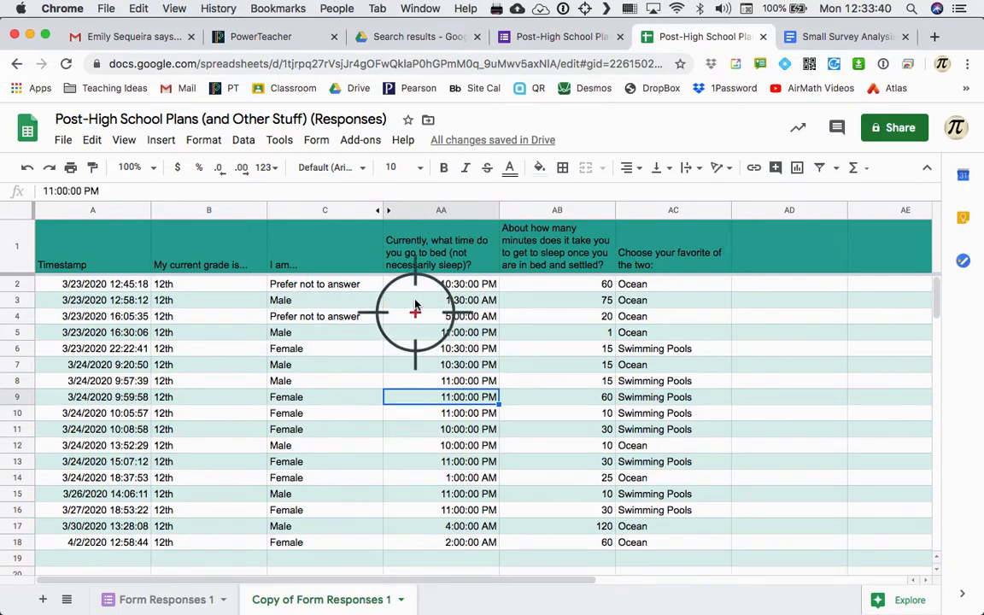
Unhide the hidden columns D through Z between columns C and AA in the copied sheet.
click(377, 210)
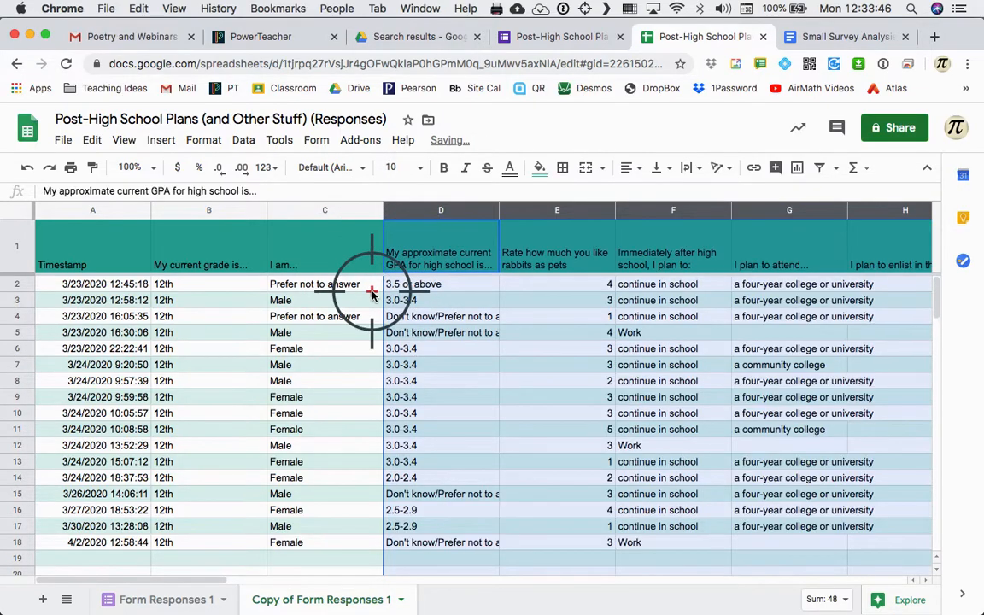
click(374, 285)
scroll(577, 328, right, 10)
scroll(577, 328, right, 10)
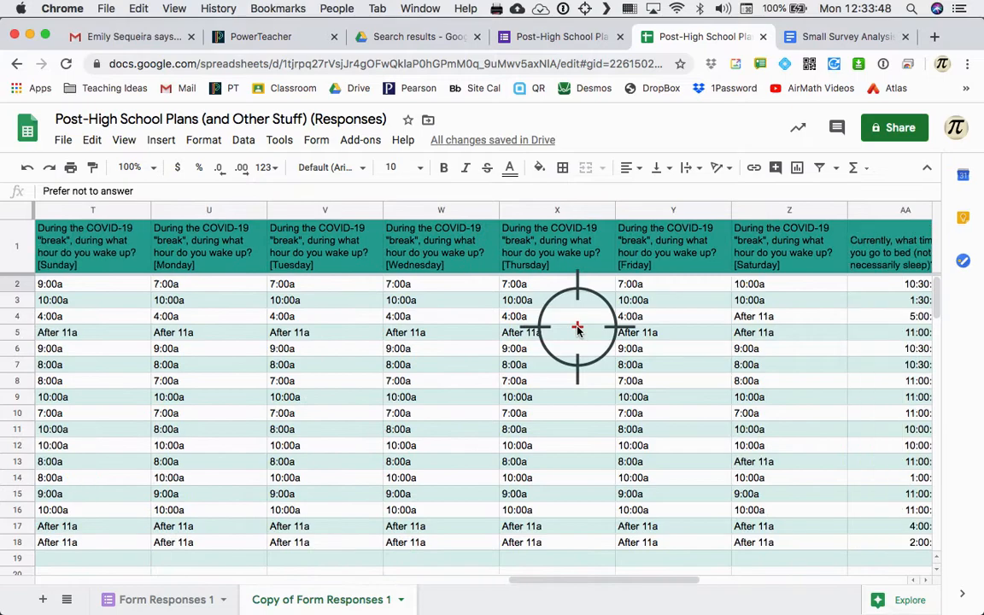
scroll(577, 328, left, 20)
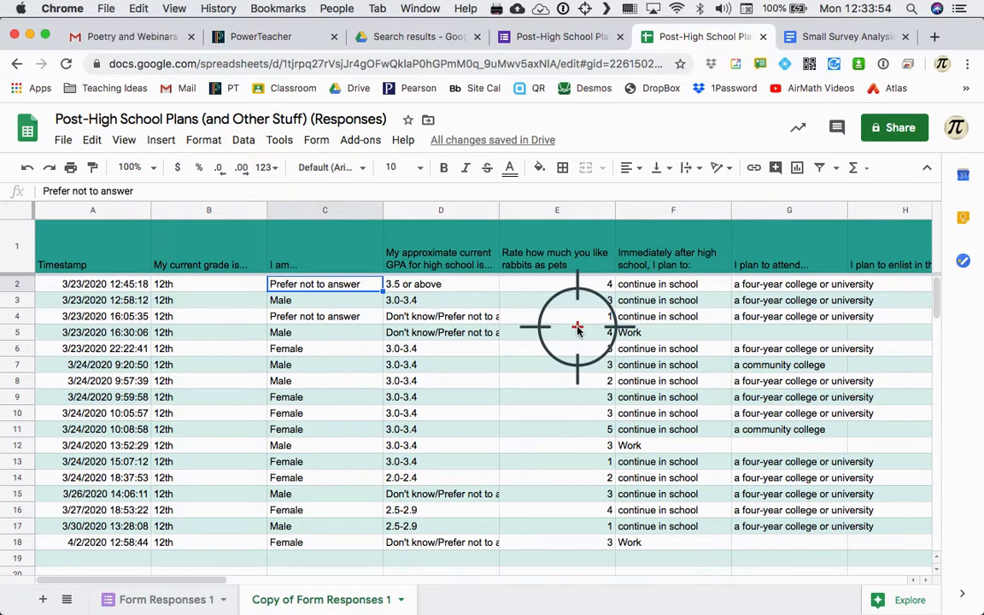
scroll(577, 328, right, 3)
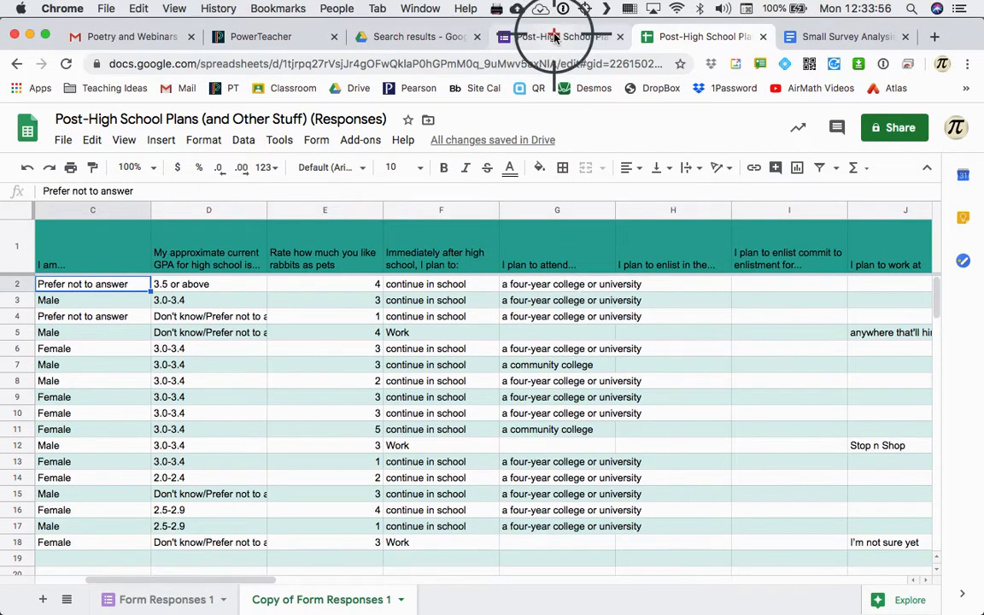
Switch to the survey in Google Forms and examine its questions, including "What color is this dress?" and its answer options.
click(554, 37)
scroll(474, 413, down, 5)
scroll(472, 495, up, 5)
click(439, 175)
scroll(505, 385, down, 15)
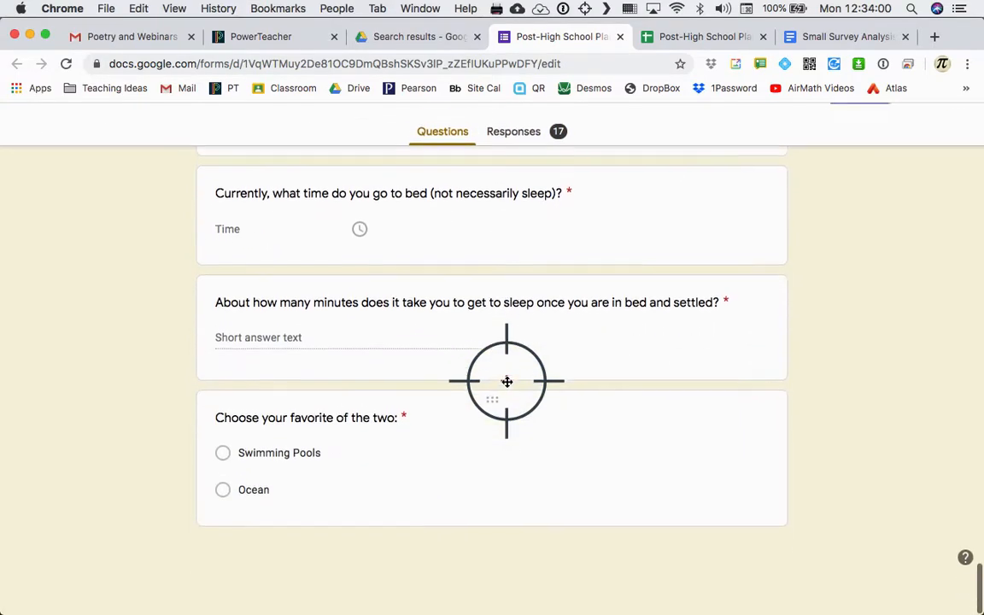
scroll(506, 382, up, 10)
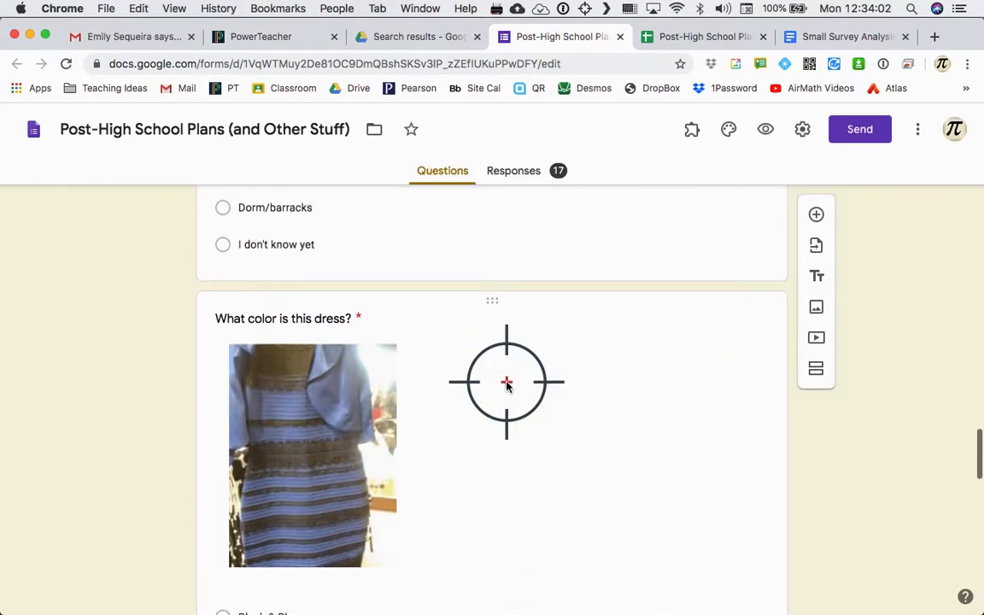
scroll(507, 384, down, 3)
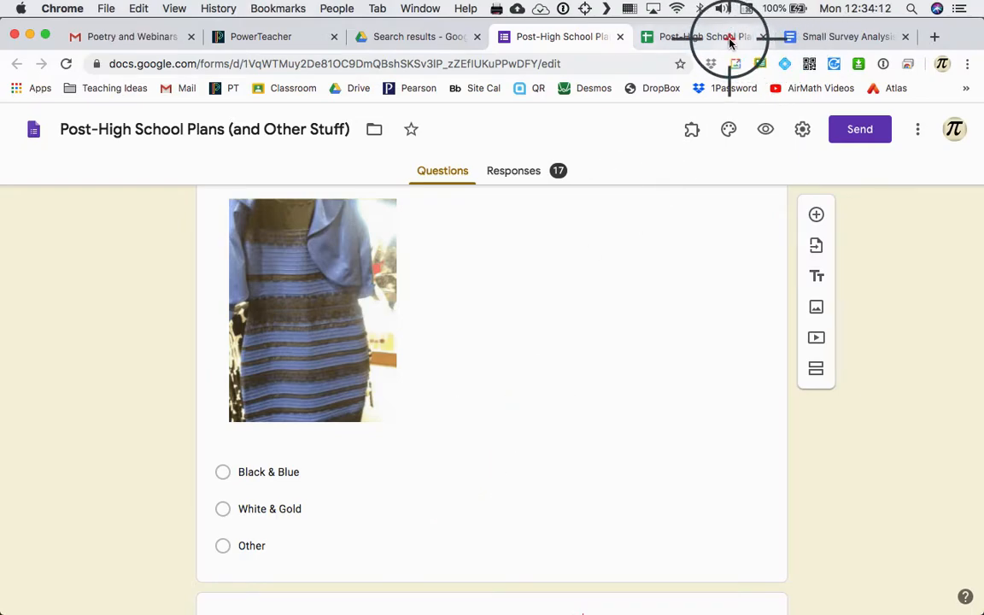
Return to the copied response sheet and examine the future plans, dress color, regular-week wake-up and COVID-19 break wake-up columns.
click(684, 39)
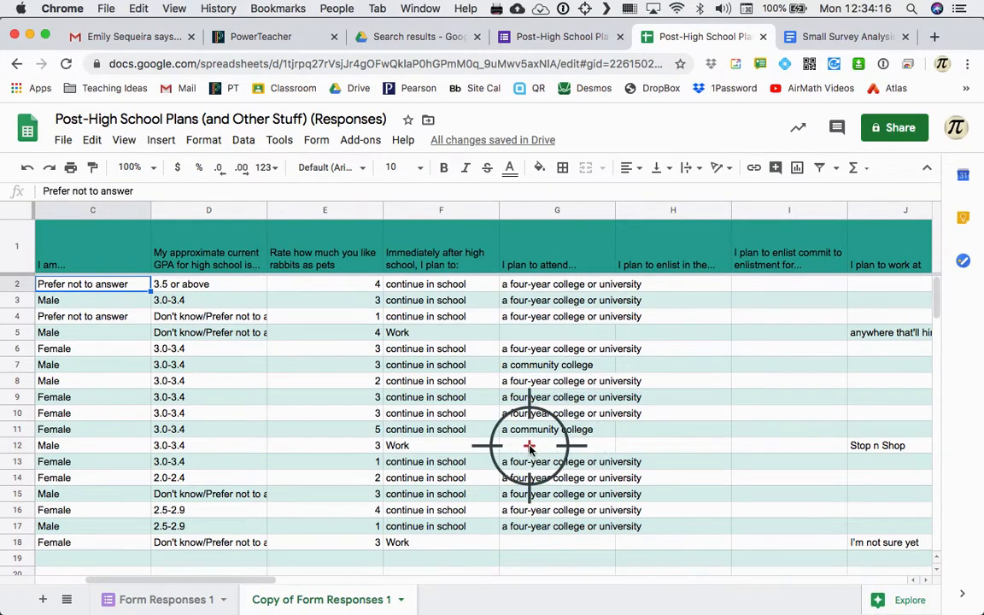
scroll(534, 442, right, 15)
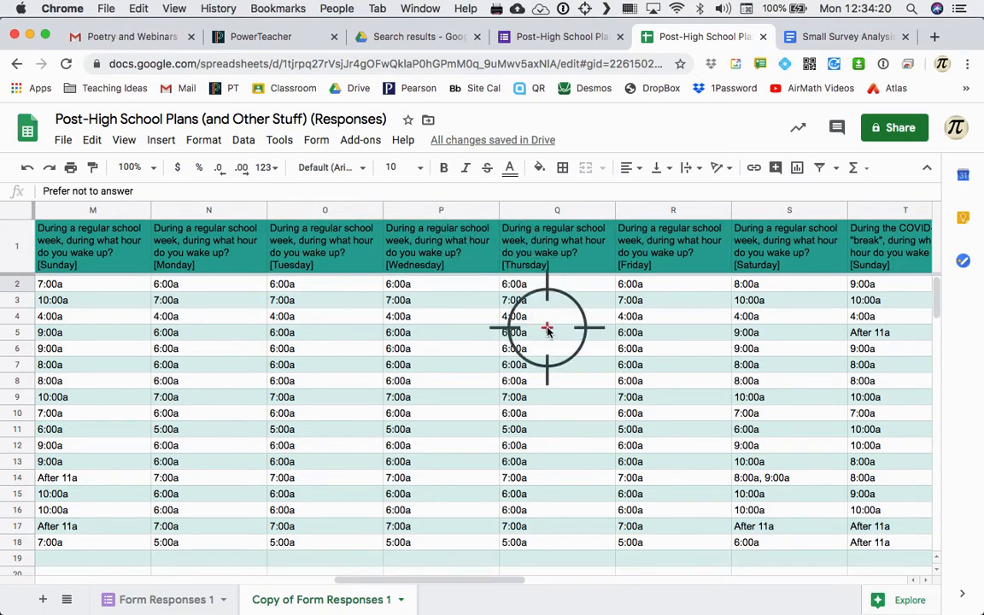
scroll(547, 332, right, 6)
scroll(534, 513, left, 6)
scroll(525, 484, left, 6)
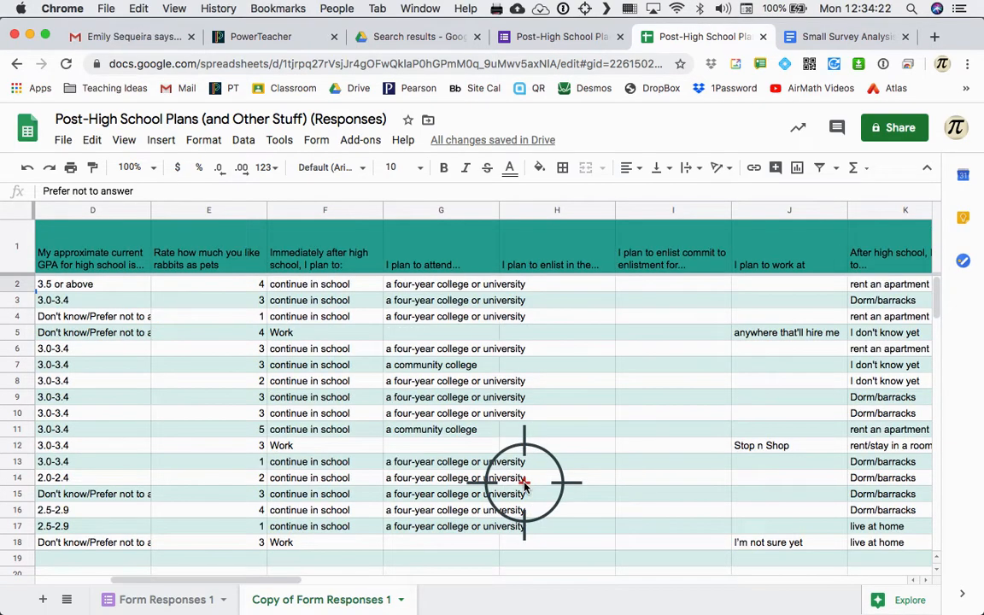
scroll(495, 512, right, 4)
scroll(615, 350, right, 8)
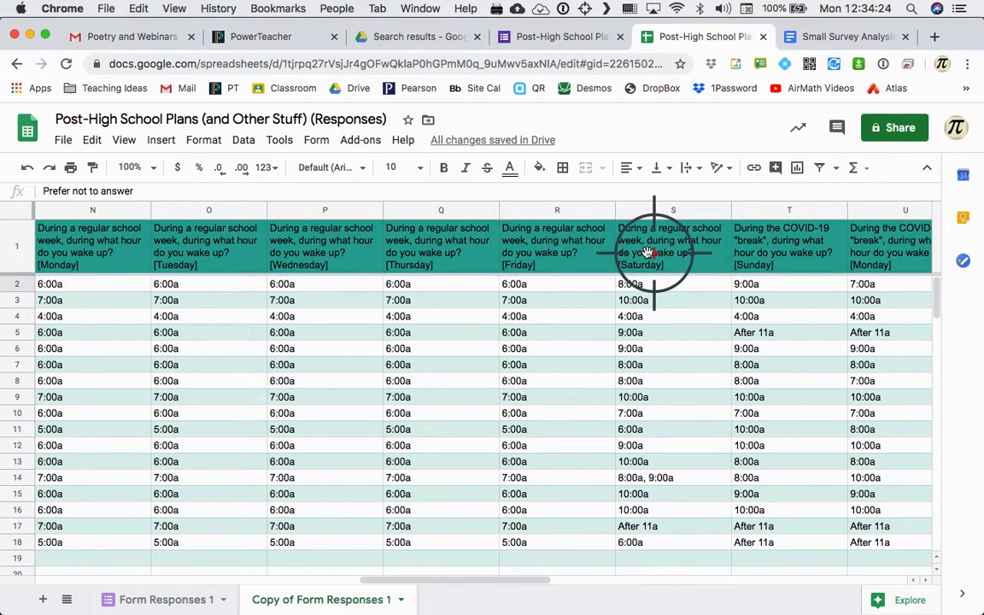
scroll(596, 271, right, 9)
scroll(596, 271, left, 3)
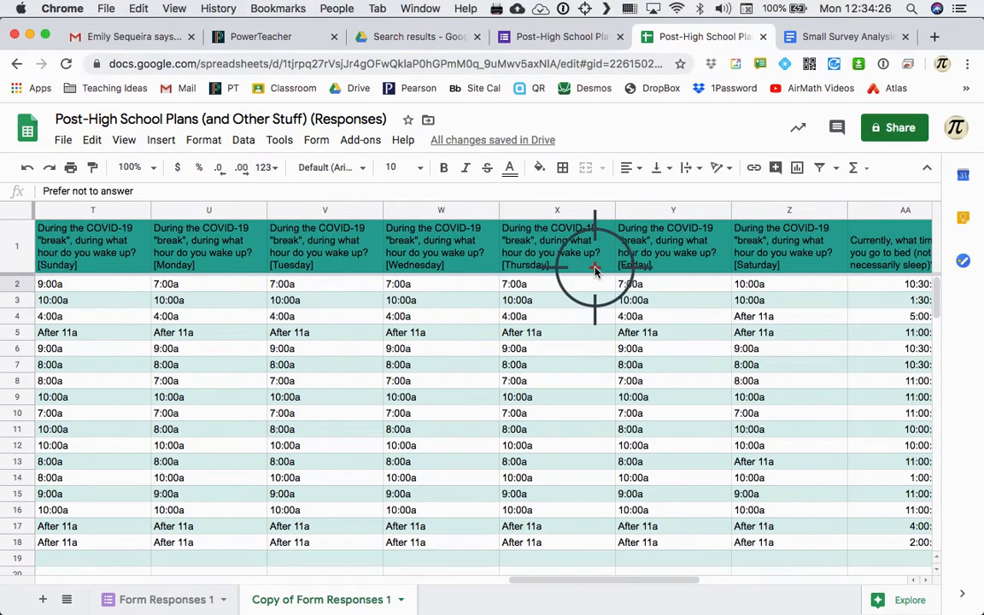
scroll(595, 271, left, 6)
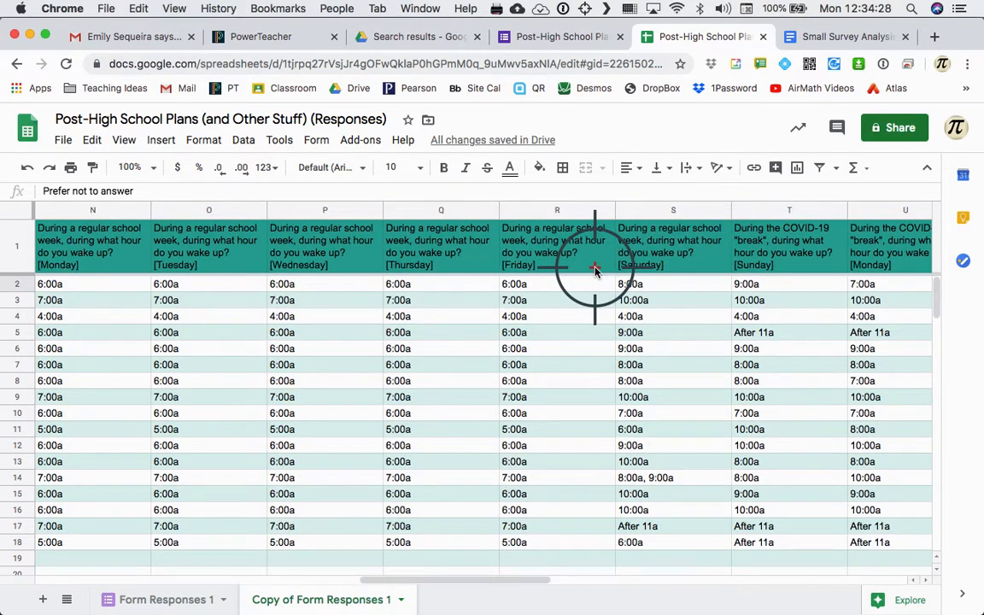
scroll(595, 271, left, 7)
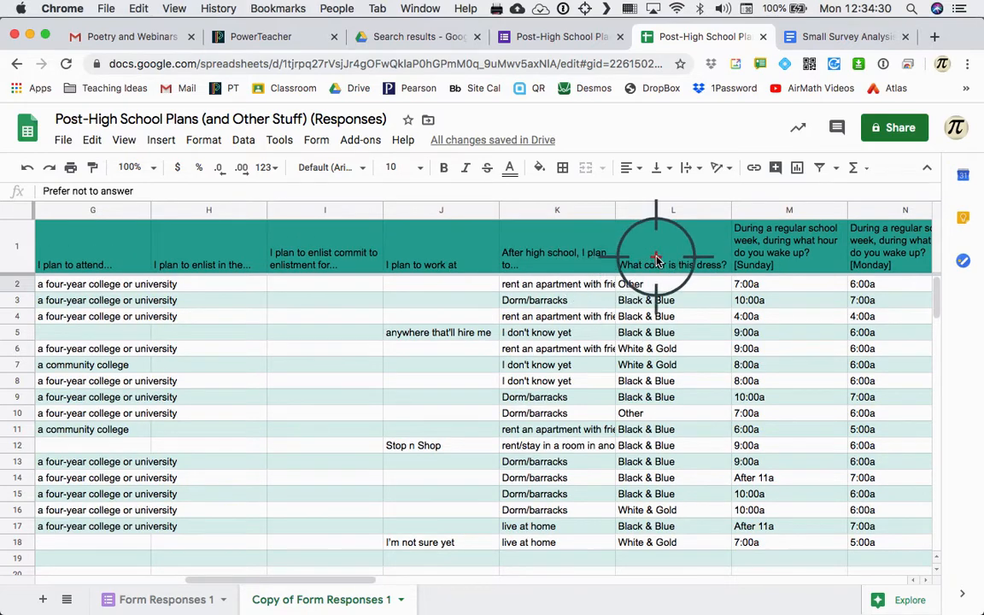
Select the "What color is this dress?" header in column L and examine the answers below it.
click(657, 259)
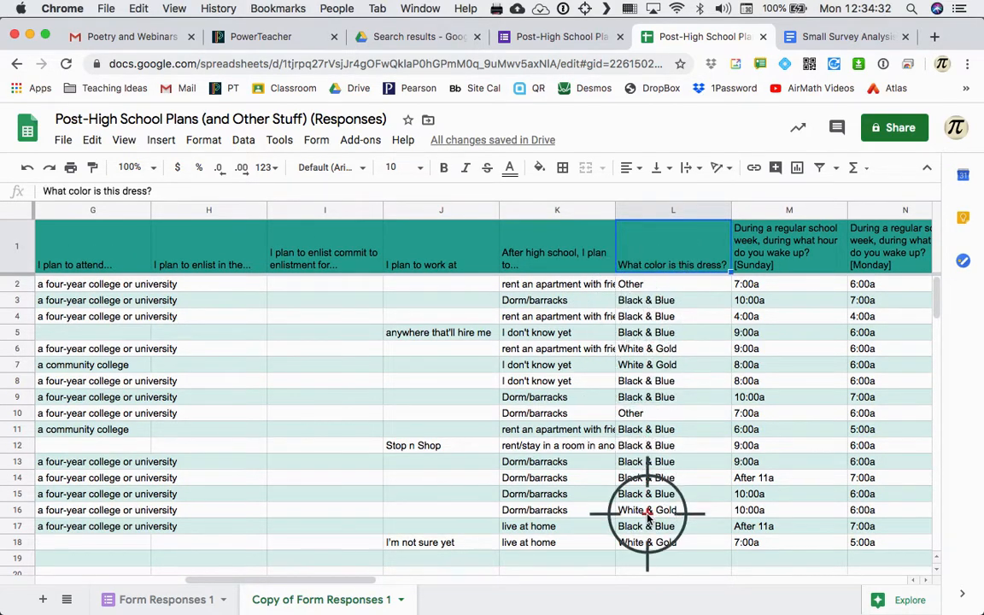
scroll(648, 517, down, 2)
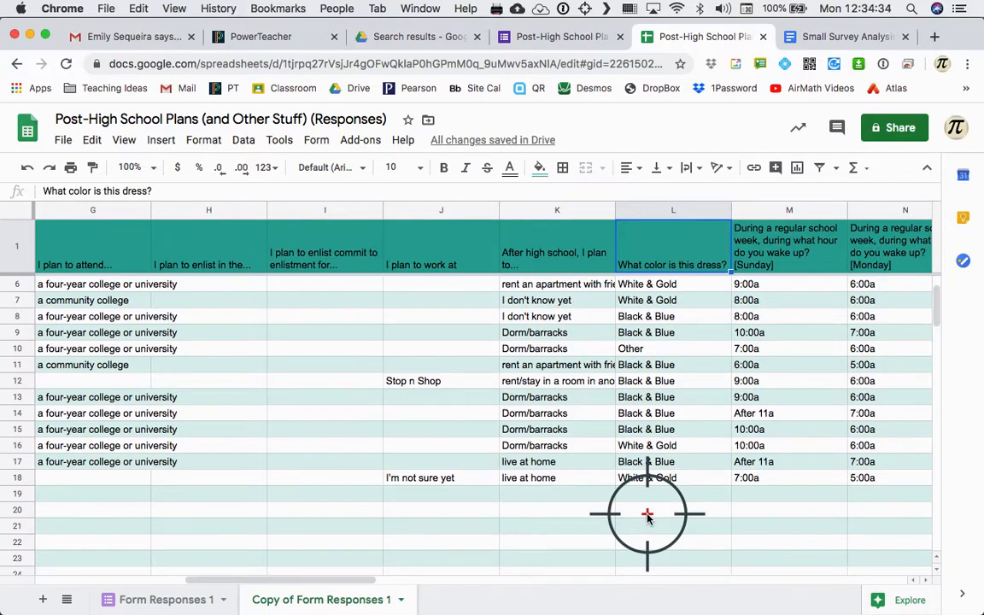
scroll(648, 516, up, 2)
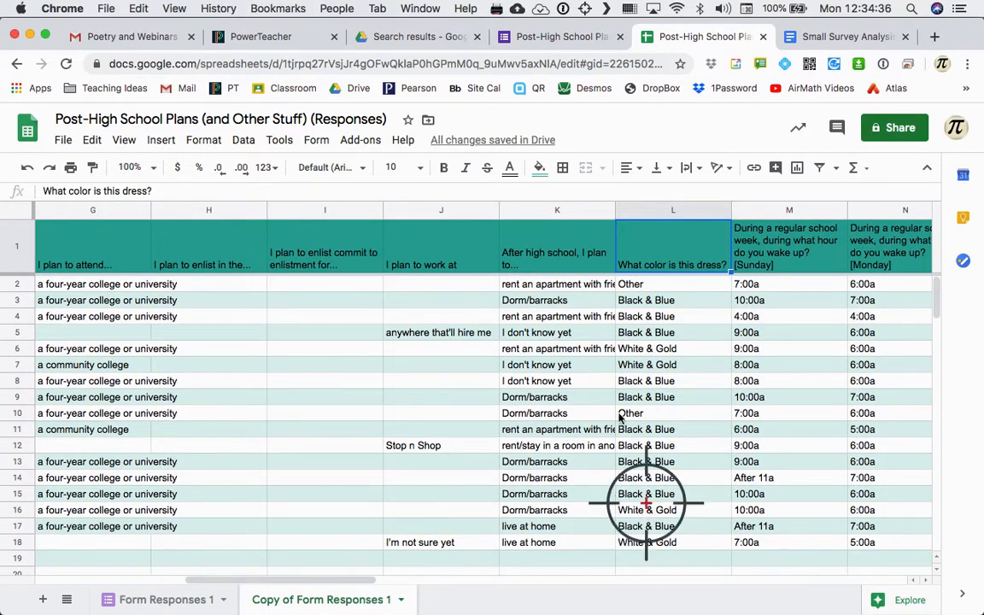
Hide columns D through K in the copied sheet, so the gender column sits beside the dress color column.
click(532, 217)
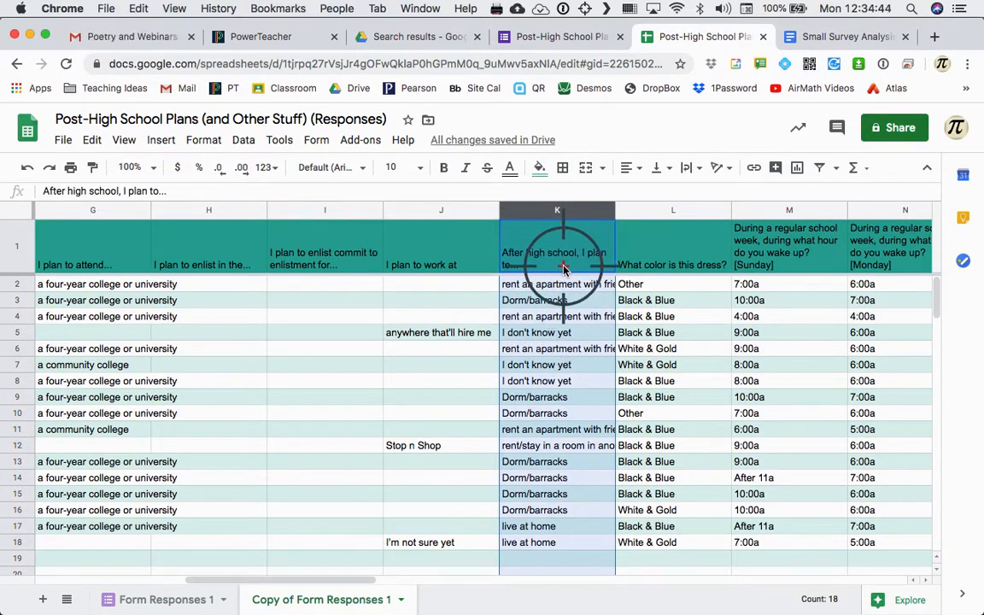
click(55, 580)
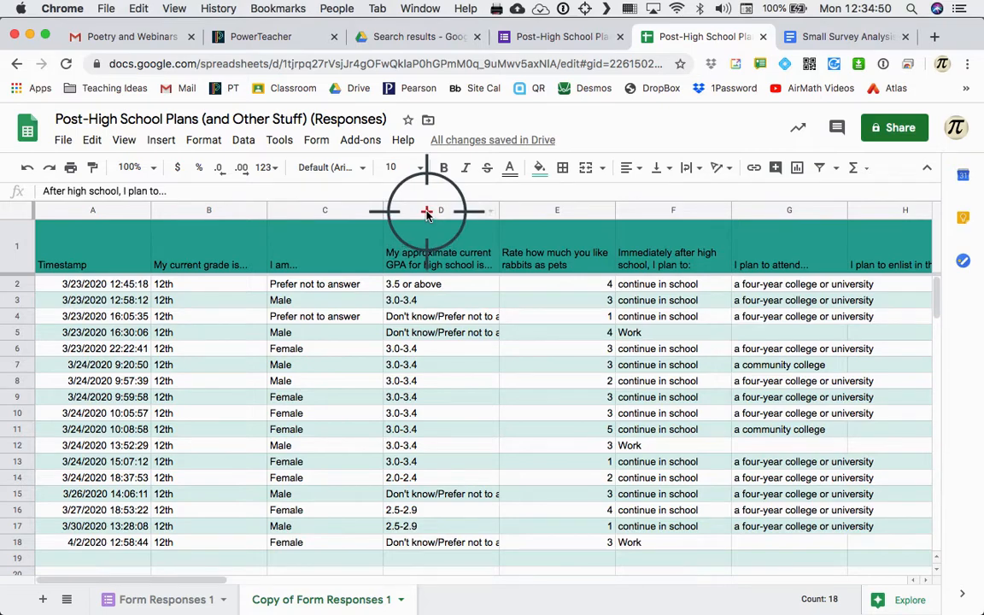
shift+click(426, 211)
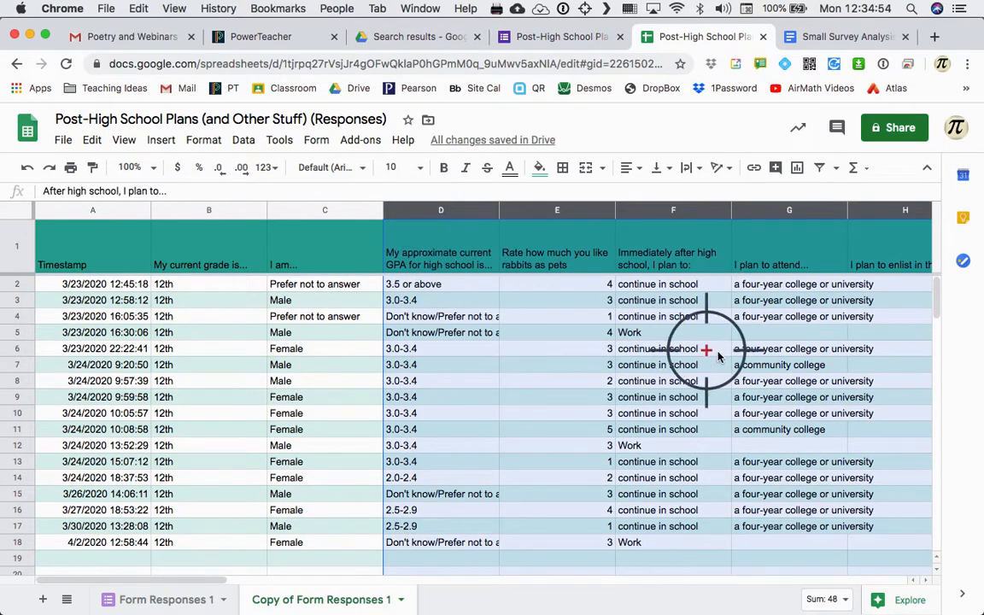
right_click(447, 218)
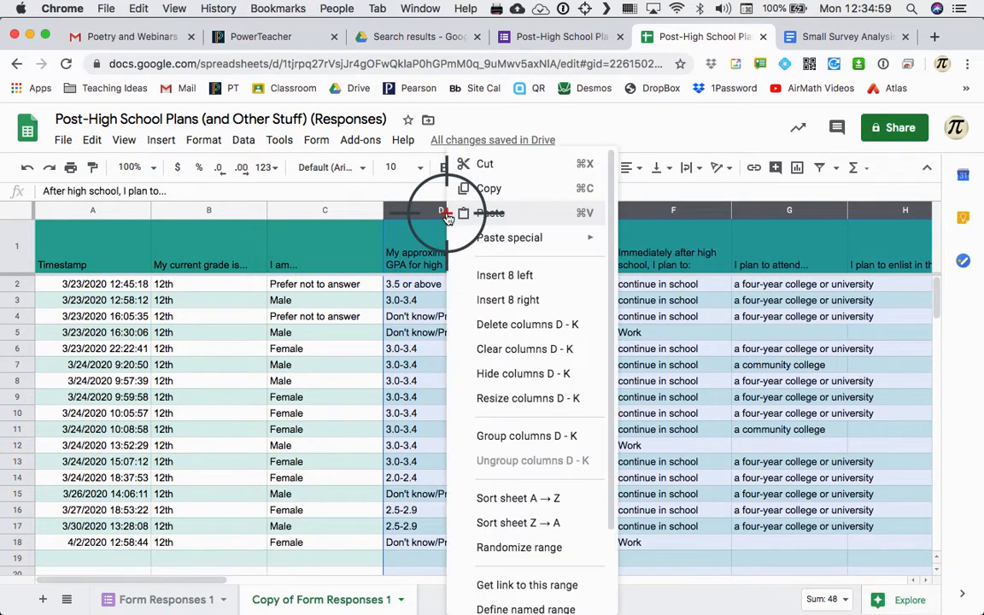
click(533, 376)
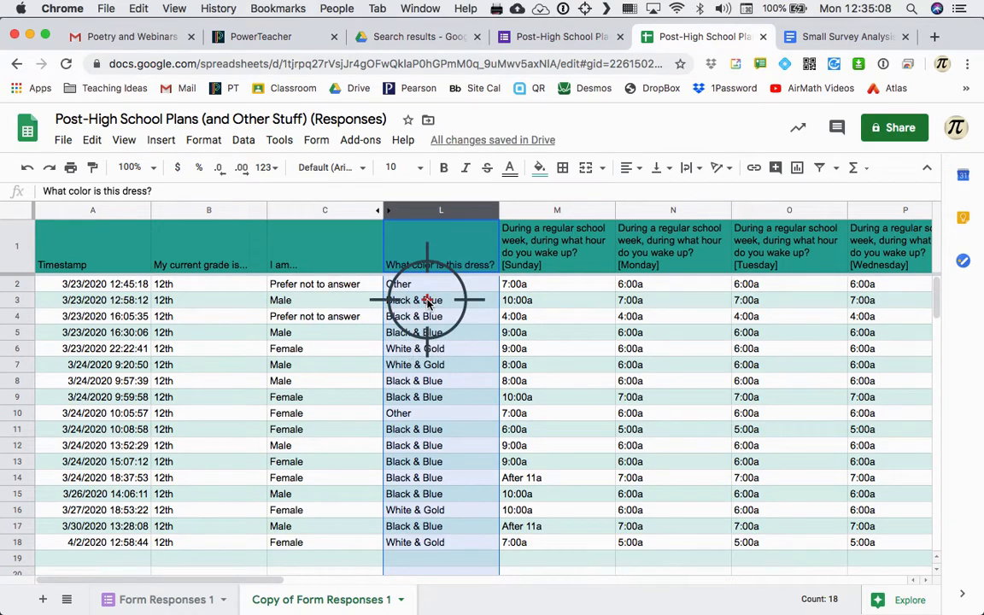
Sort the sheet A → Z by the "I am..." column C.
click(329, 211)
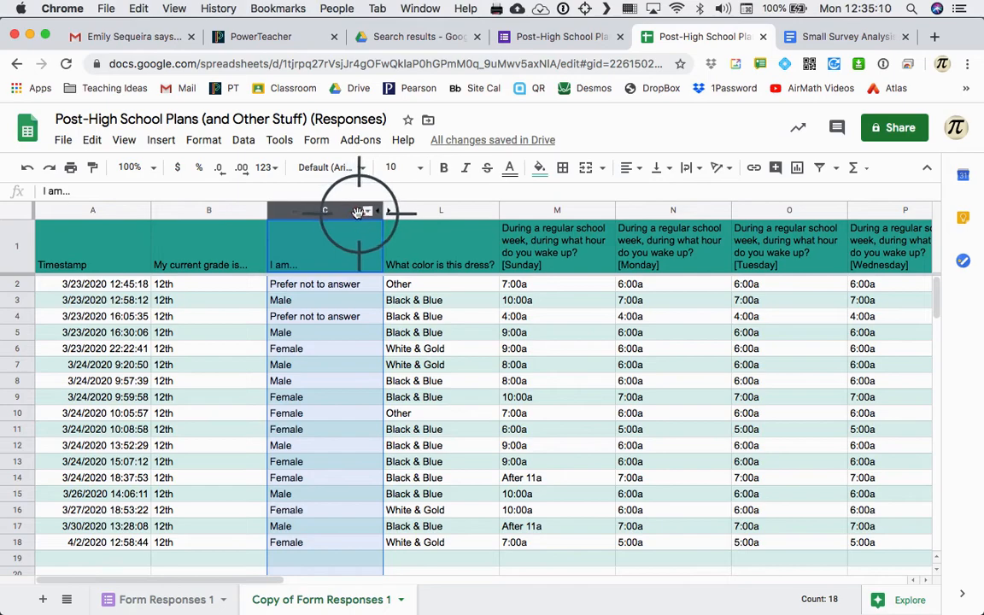
right_click(368, 213)
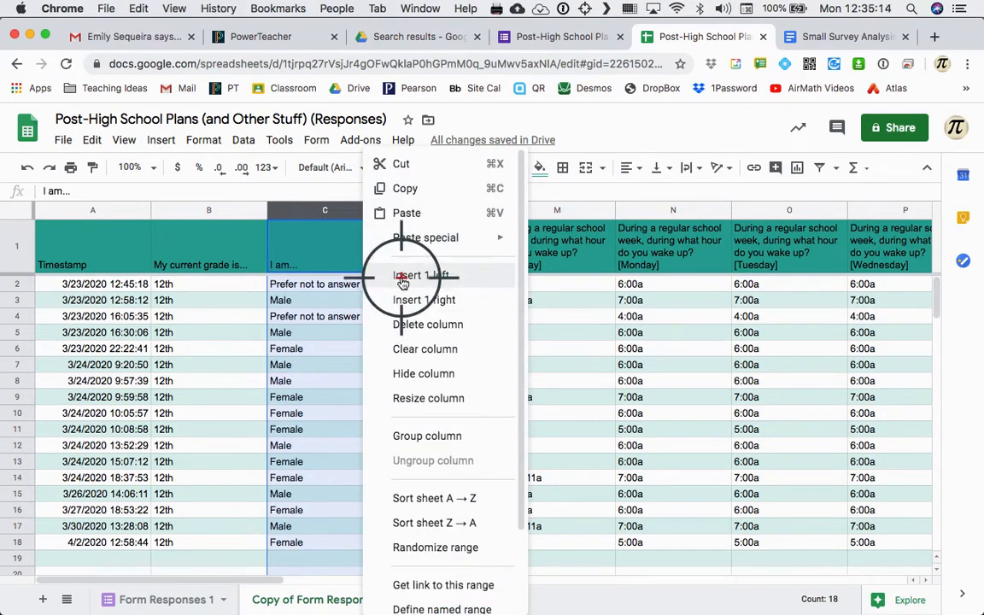
click(438, 498)
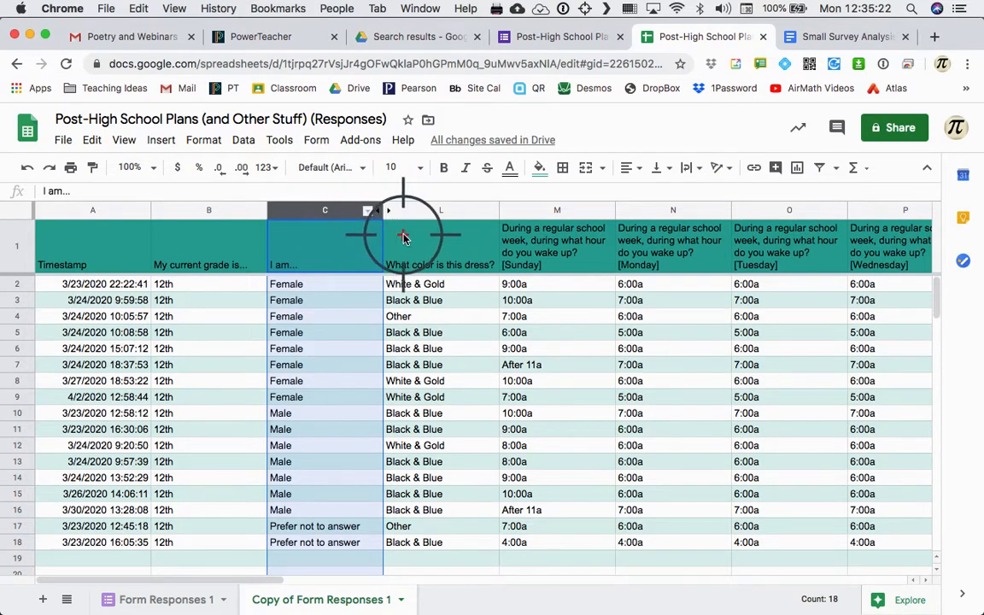
click(367, 214)
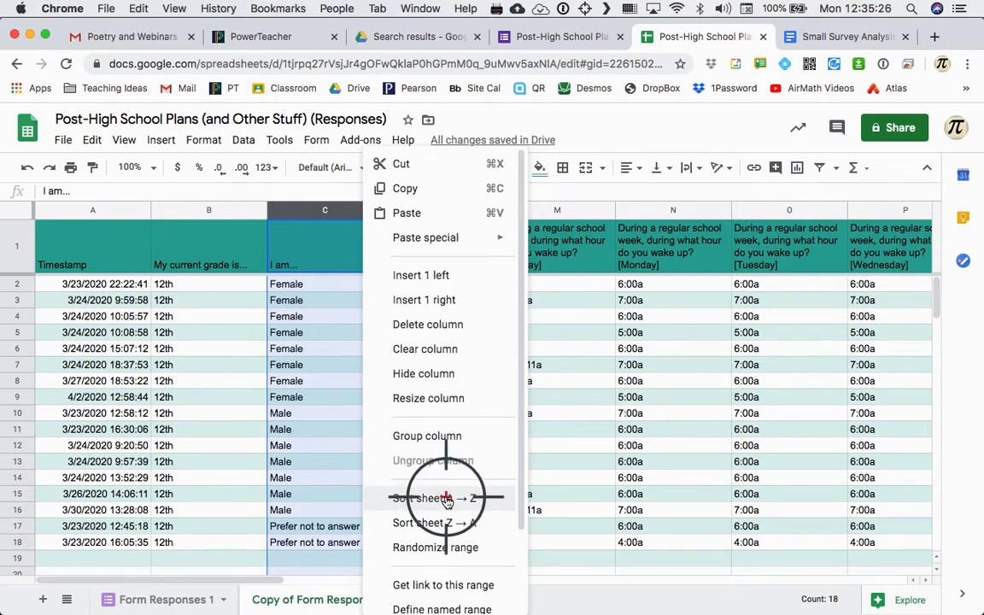
click(315, 428)
Insert a pie chart of the female respondents' dress color answers in L2:L9.
click(307, 288)
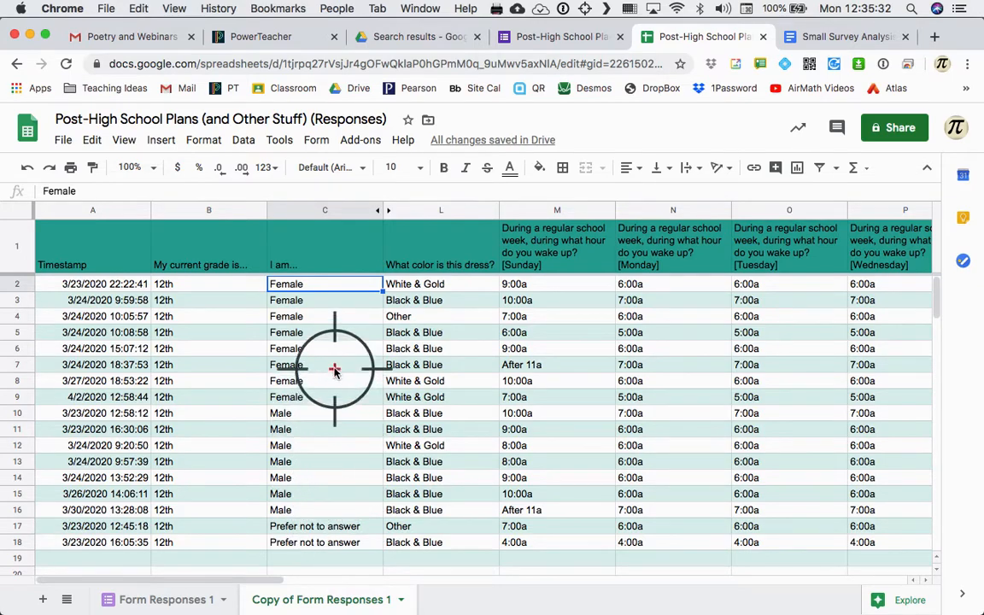
shift+click(335, 396)
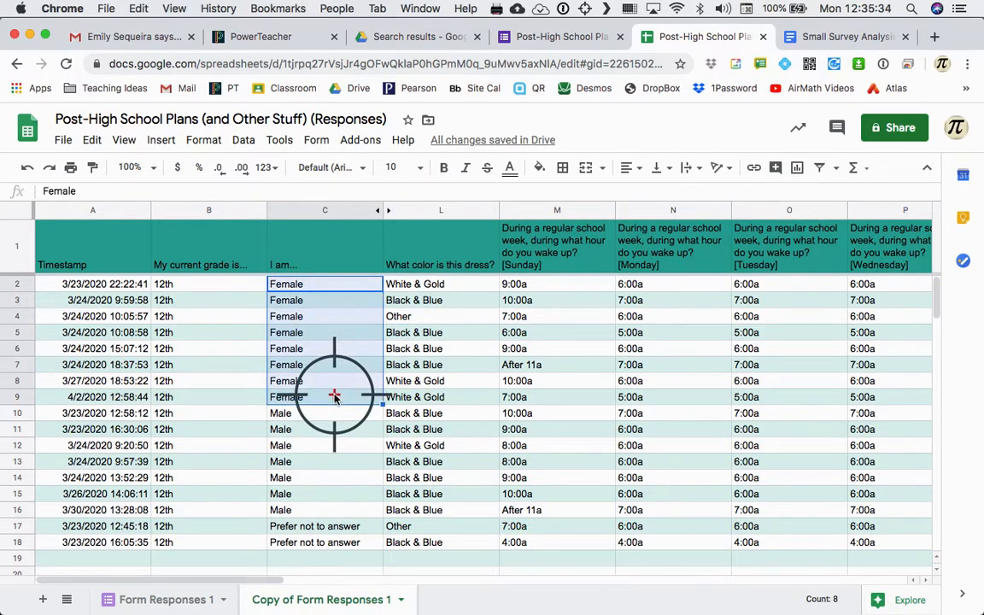
click(411, 399)
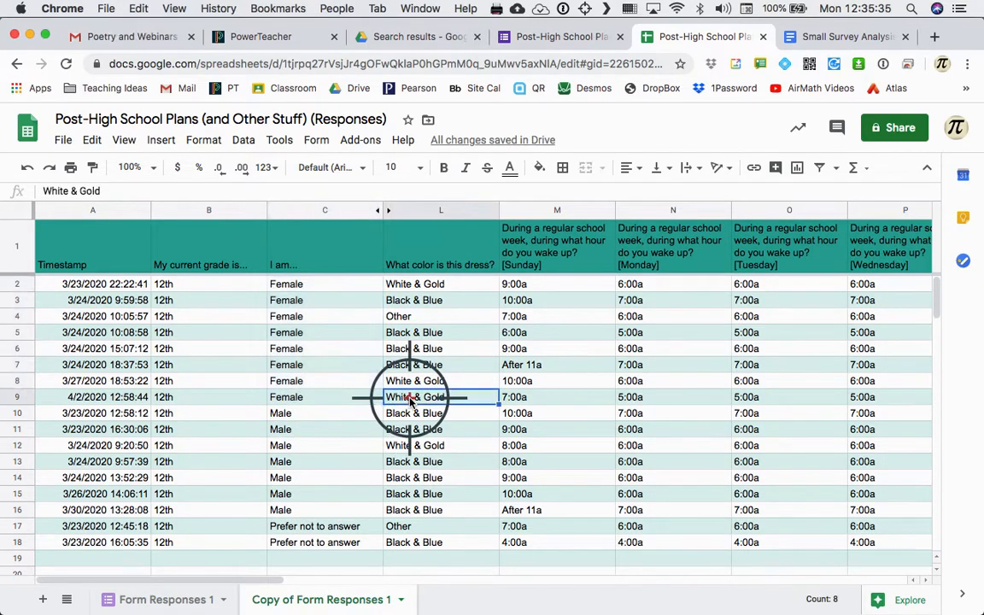
shift+click(417, 283)
shift+click(417, 446)
click(417, 446)
drag(429, 284, 433, 397)
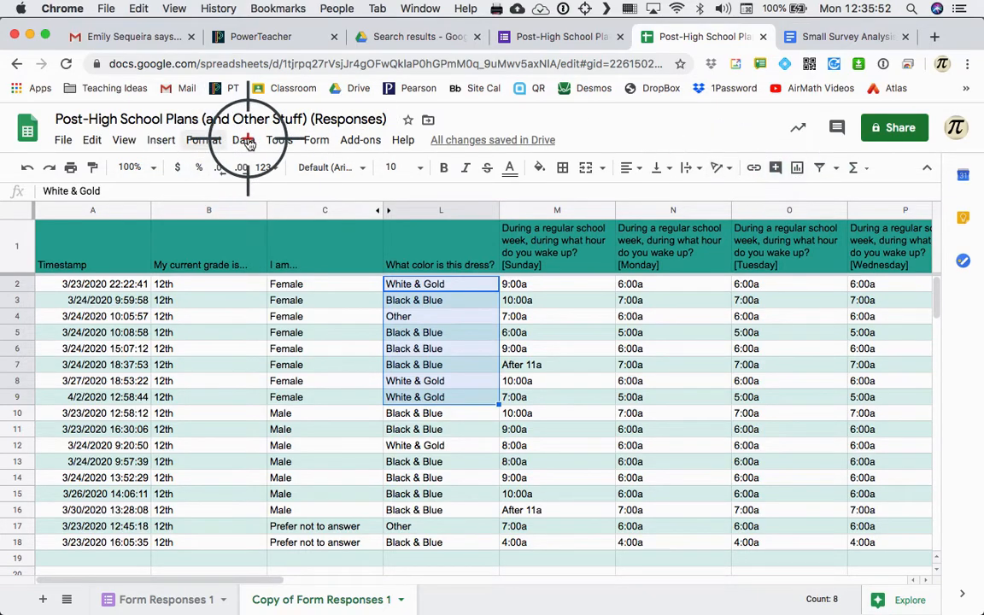
click(161, 141)
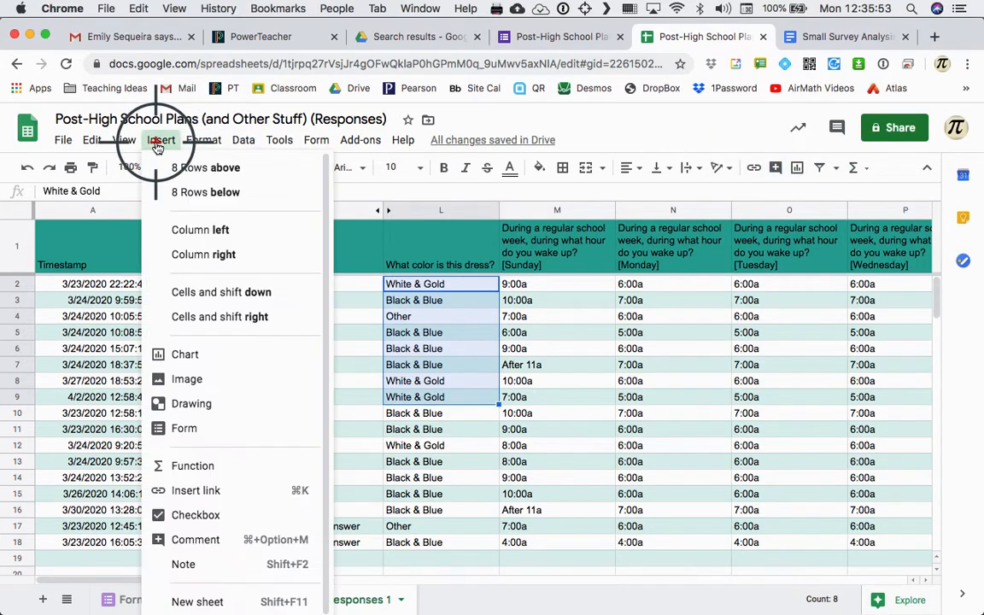
click(193, 356)
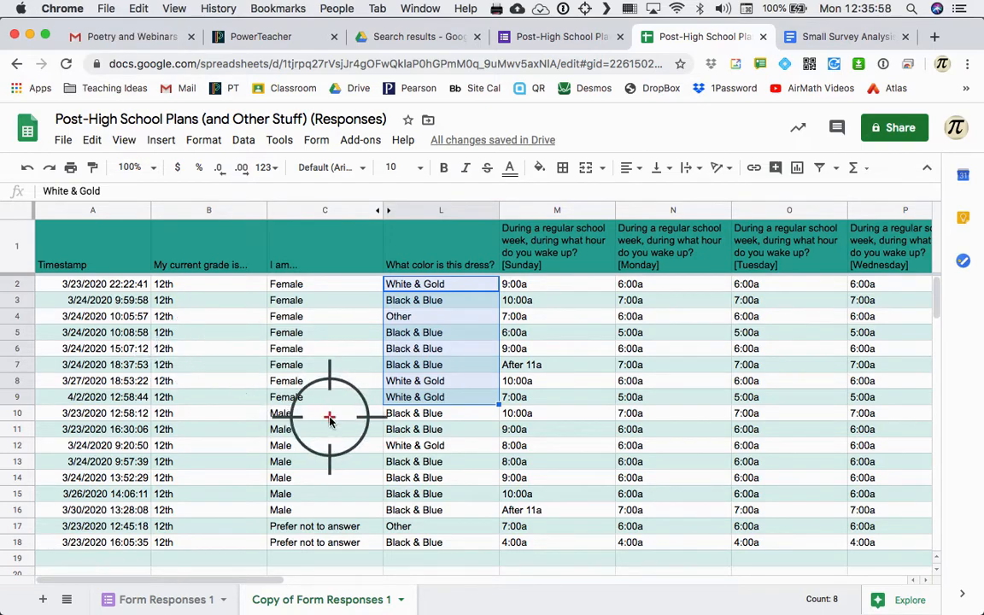
scroll(329, 418, down, 2)
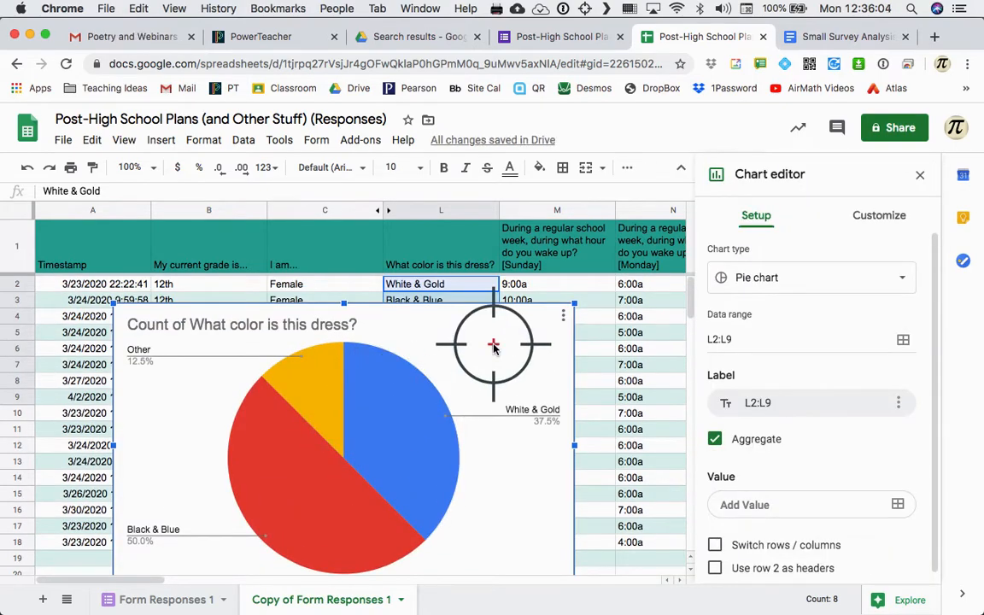
Change the pie chart's title to "What color is this dress? (Female)".
click(293, 329)
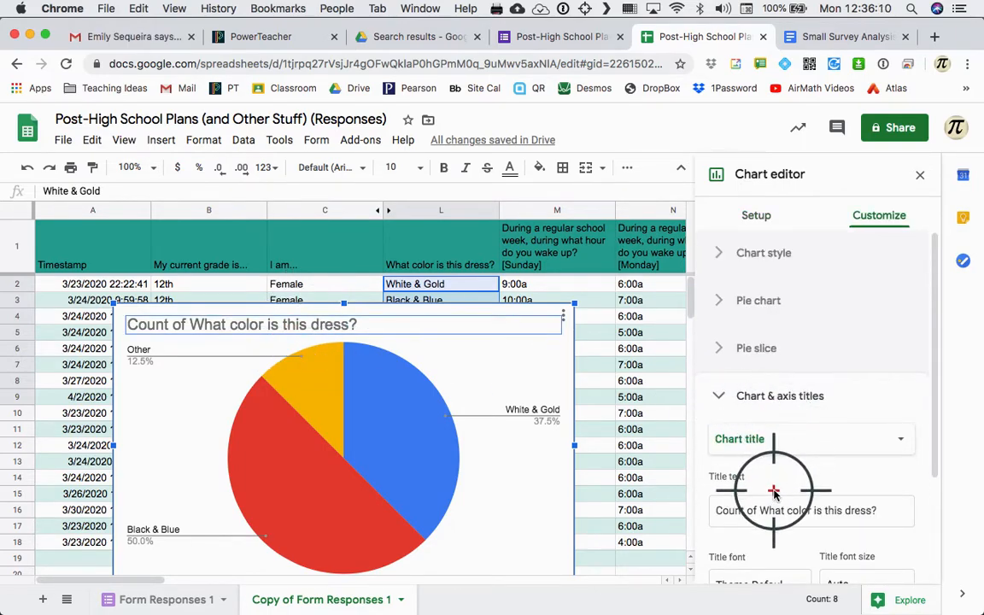
click(769, 516)
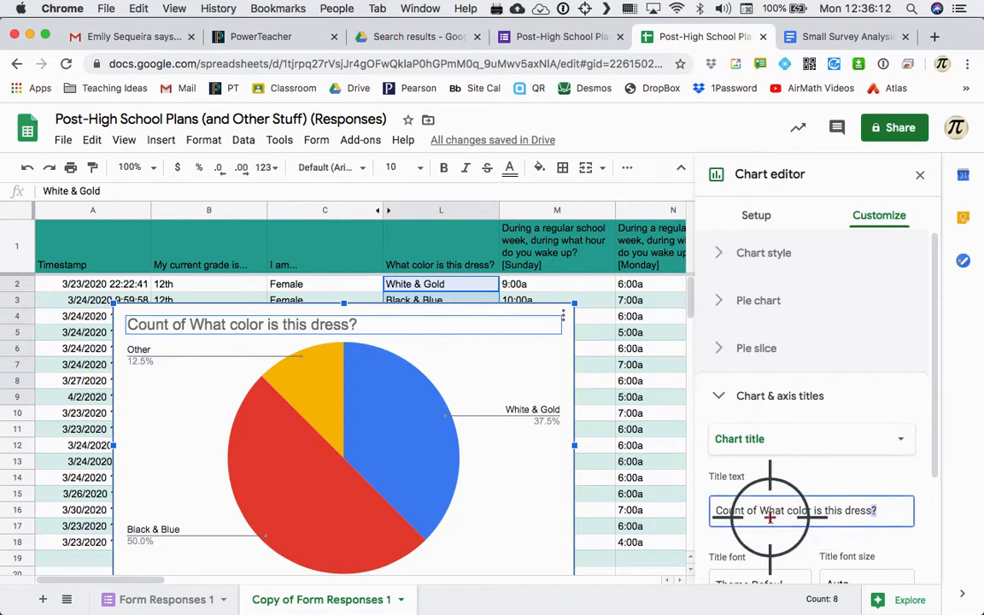
click(758, 511)
key(BackSpace)
key(BackSpace)
key(BackSpace)
key(BackSpace)
key(BackSpace)
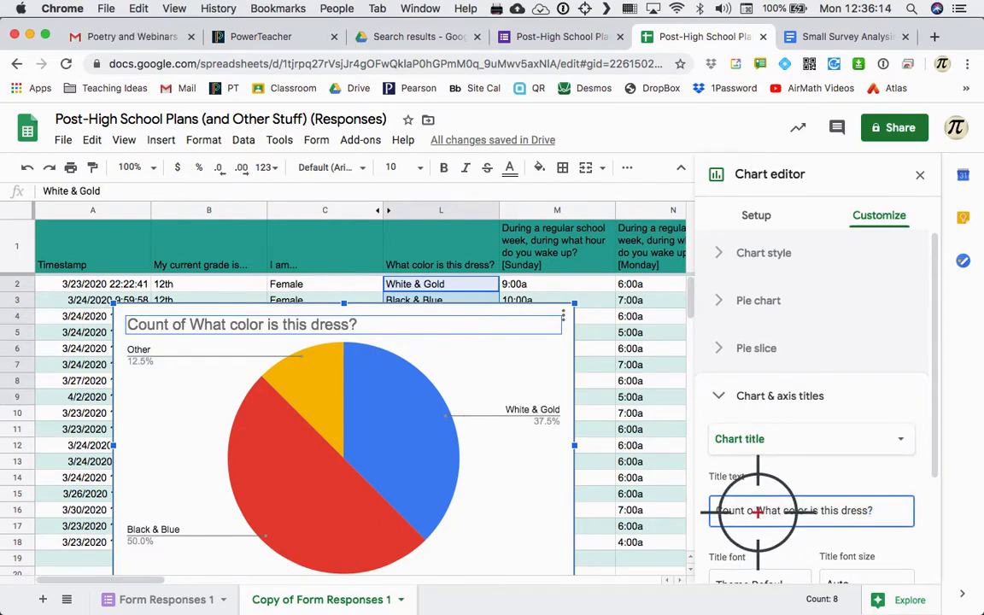
key(BackSpace)
key(BackSpace)
key(BackSpace)
key(BackSpace)
key(super+Right)
text(em)
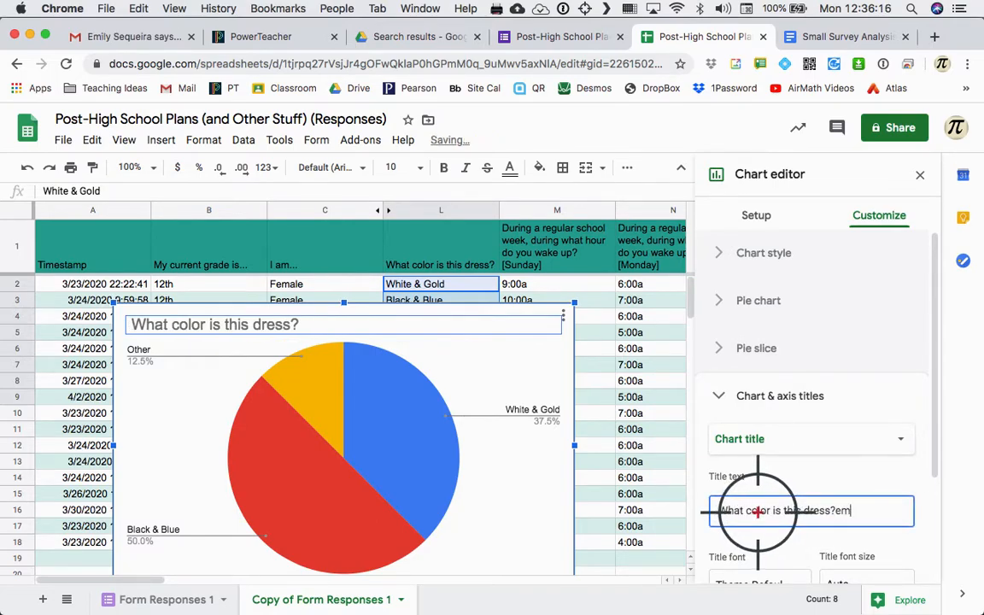
key(BackSpace)
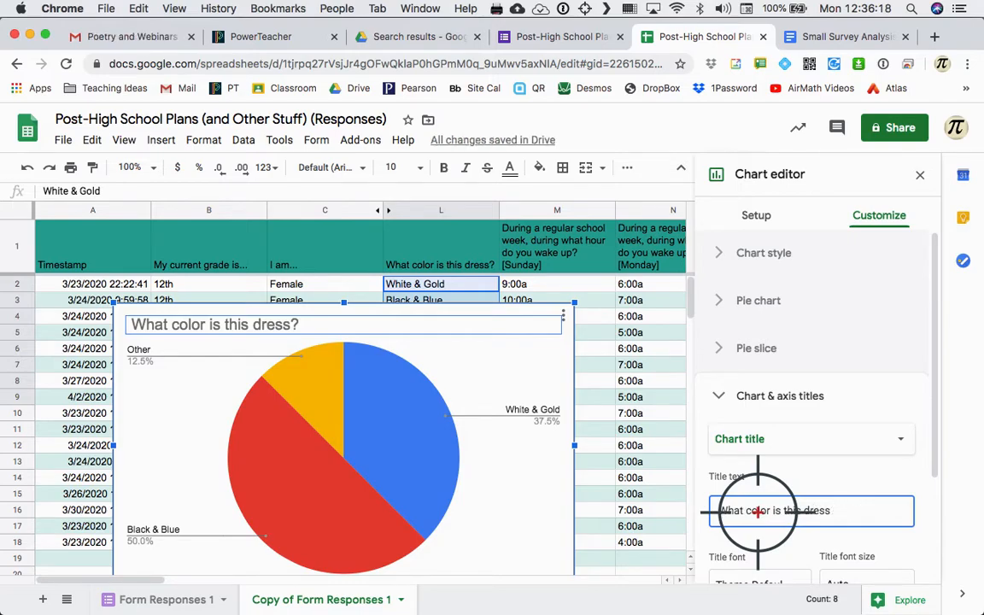
text((emai)
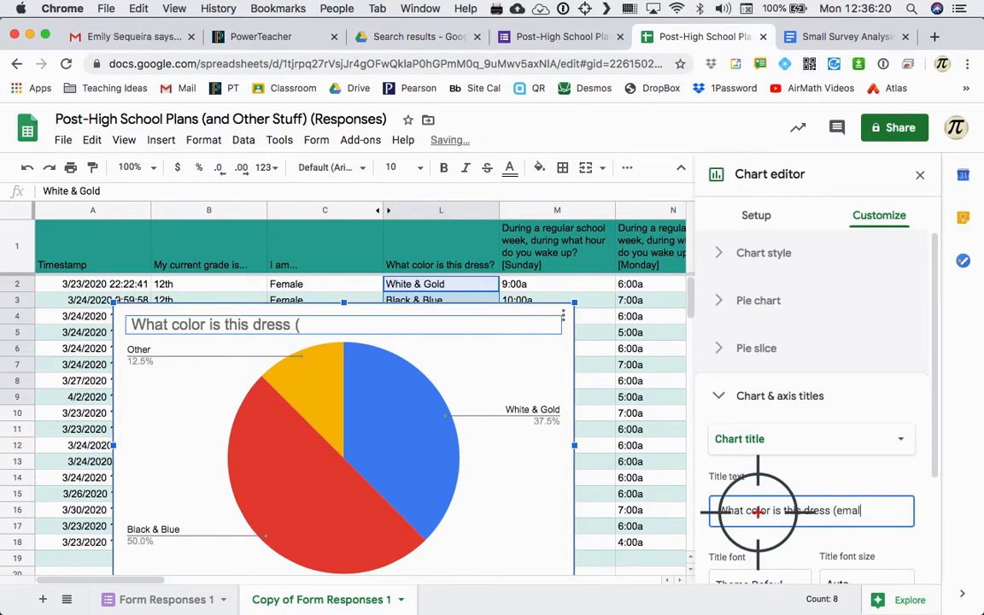
text(Fe)
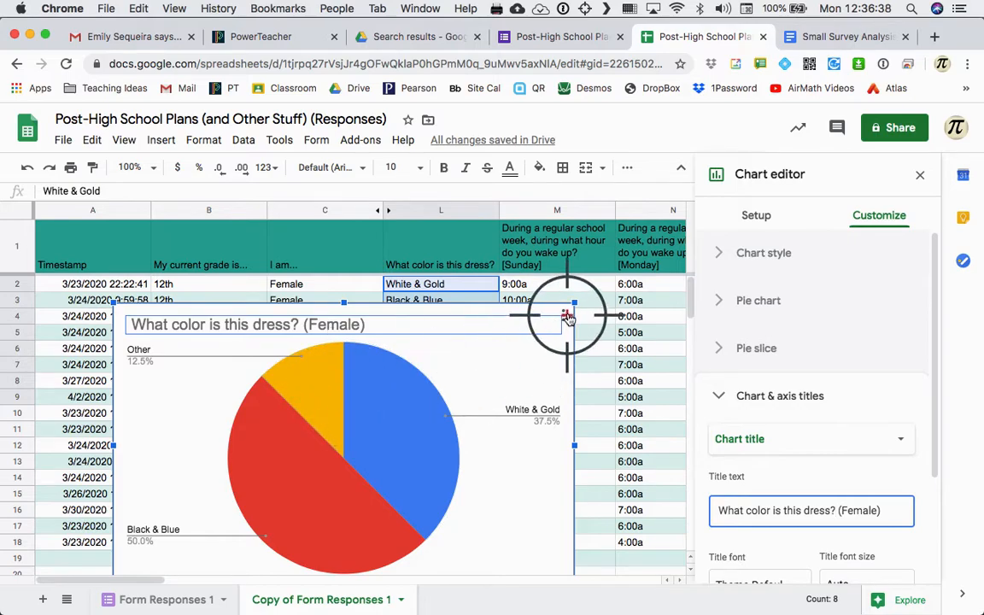
Shrink the Female pie chart to about two thirds of its size and place it below the data, starting at row 20 in column A.
scroll(566, 501, down, 1)
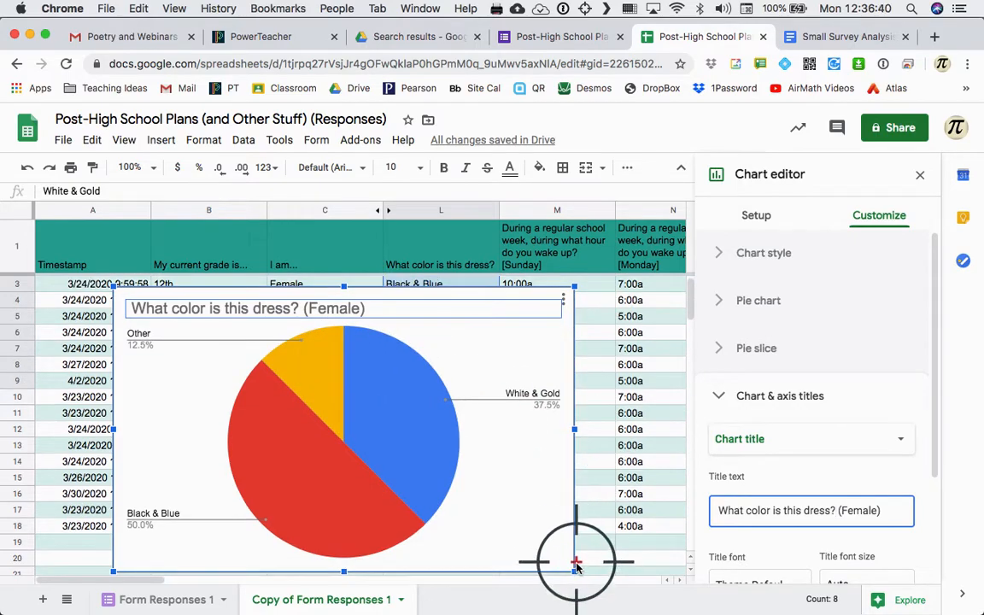
drag(577, 566, 412, 470)
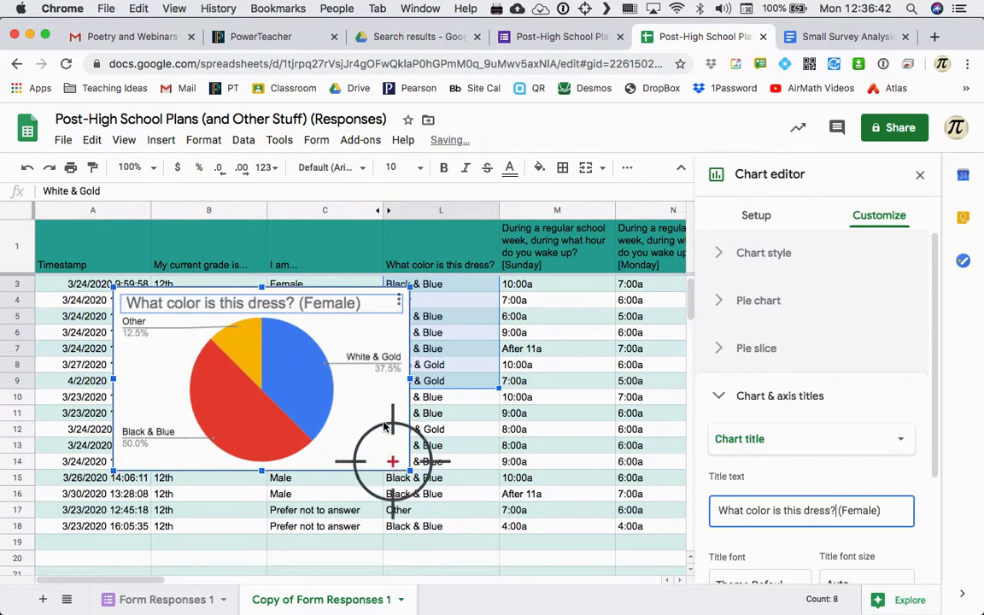
drag(330, 307, 221, 566)
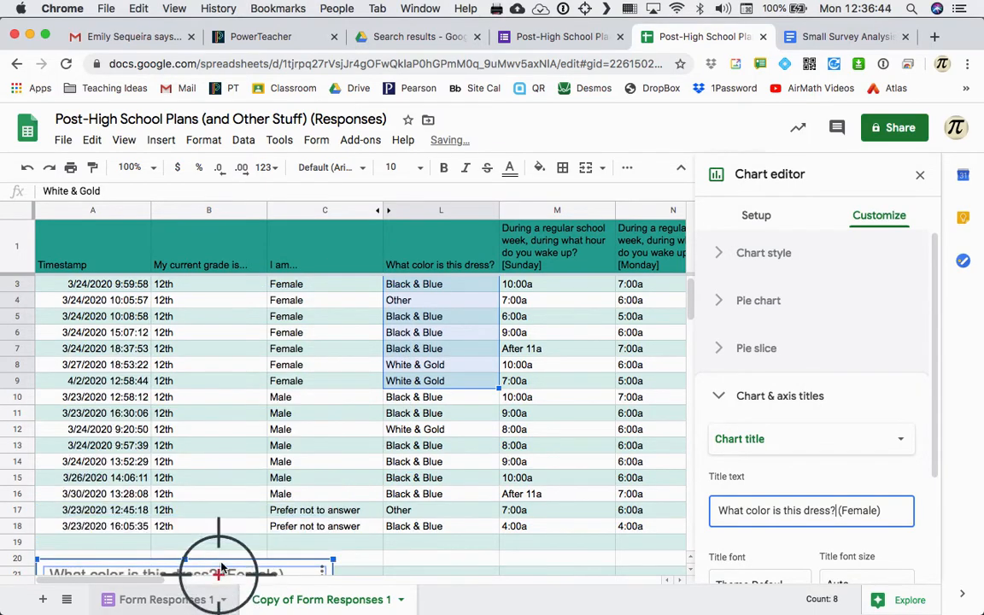
Insert a pie chart of the male respondents' dress color answers in L10:L16.
scroll(423, 455, down, 3)
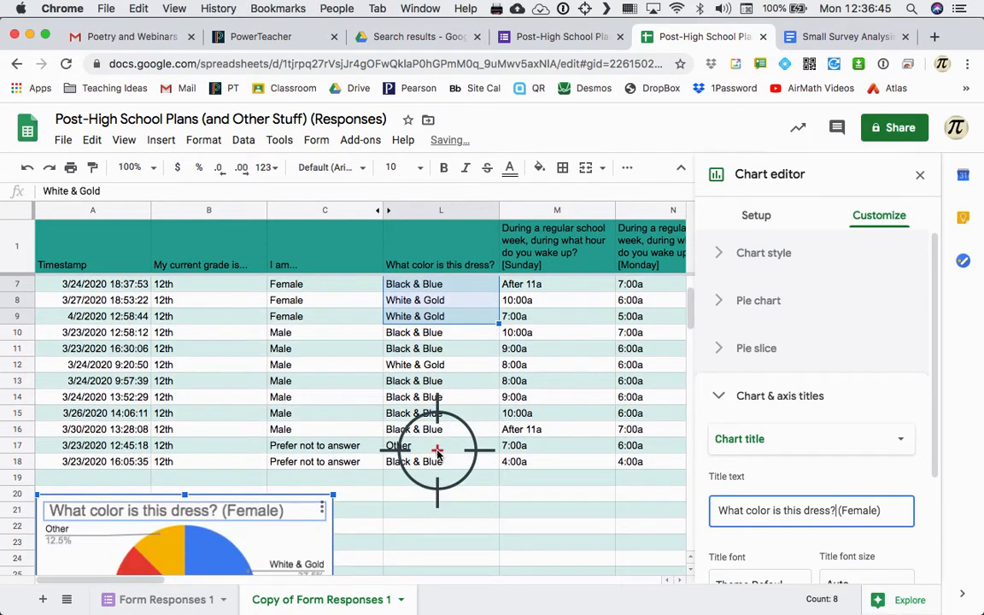
click(413, 332)
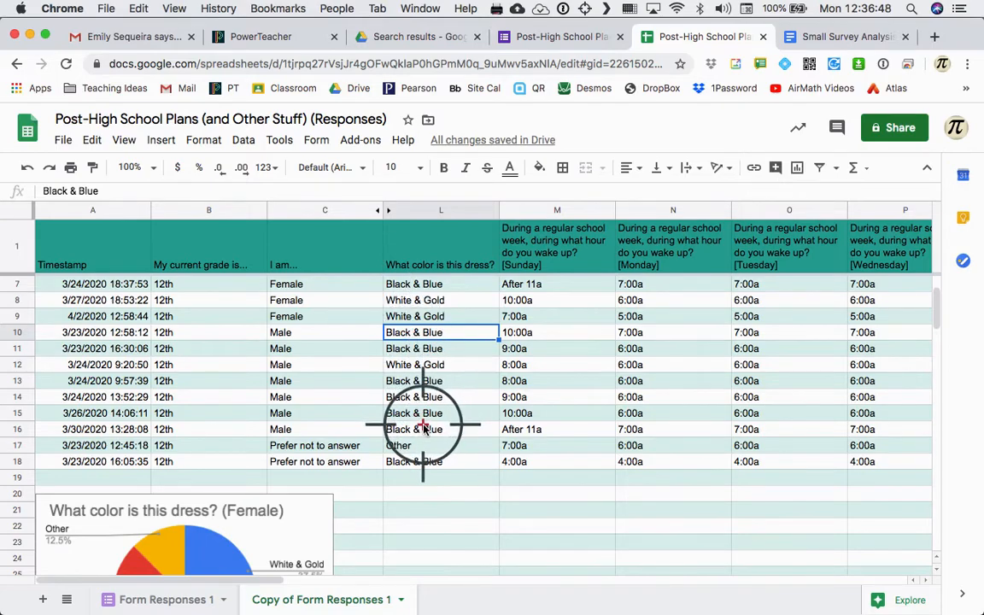
drag(423, 427, 425, 432)
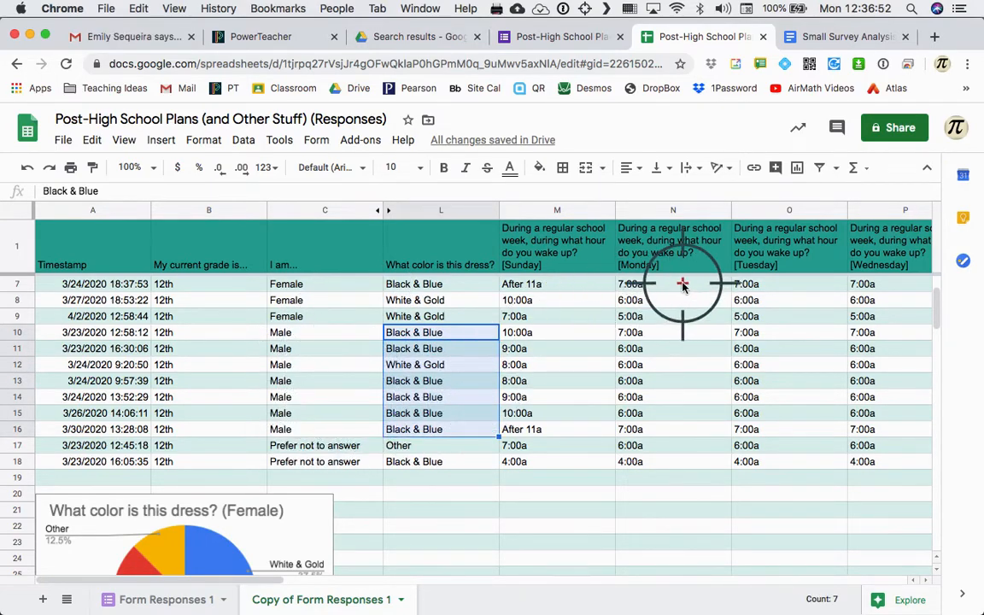
click(802, 169)
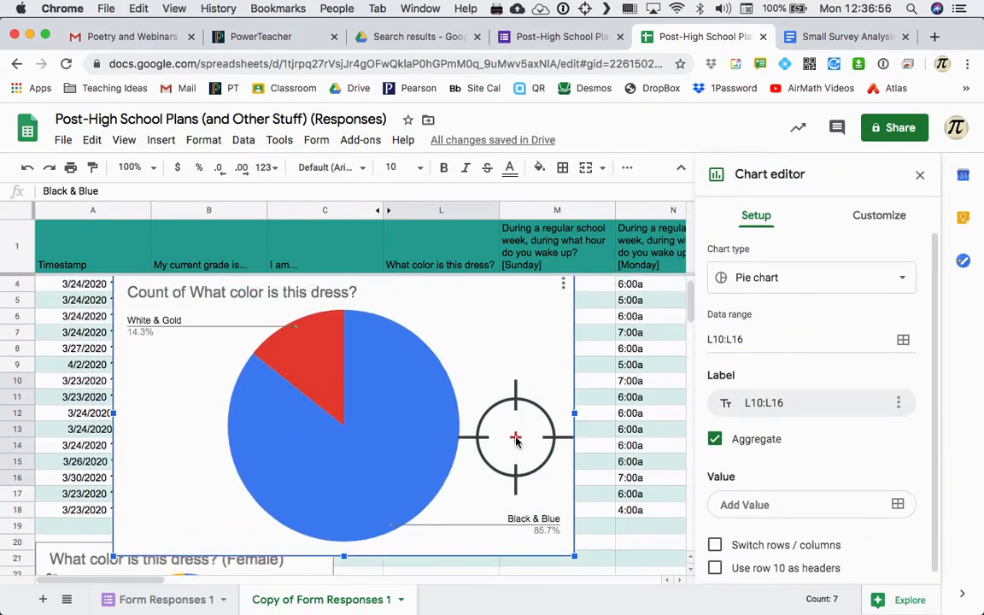
Change the new pie chart's title to "What color is this dress? (Male)".
double_click(458, 294)
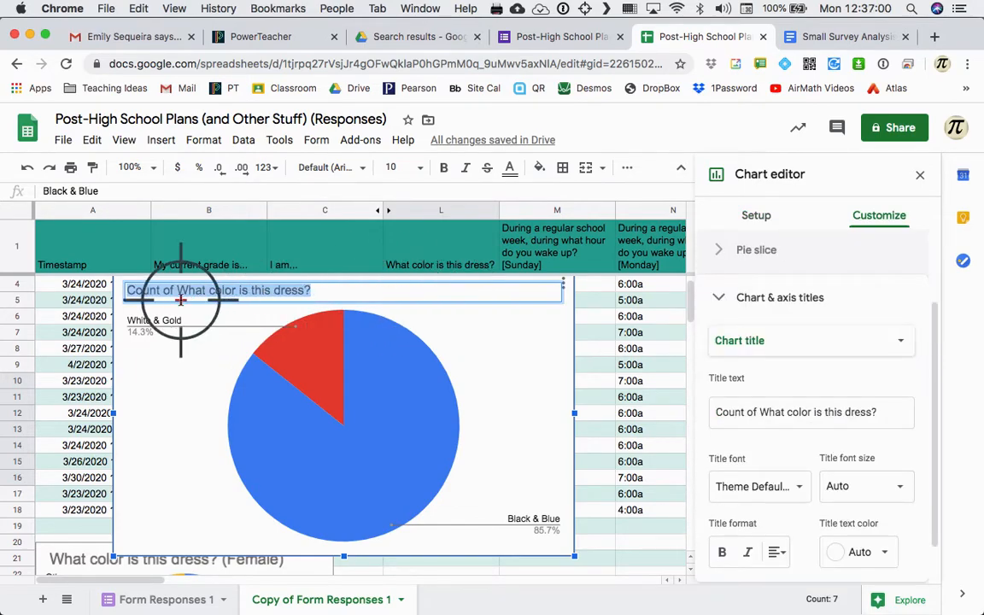
click(757, 412)
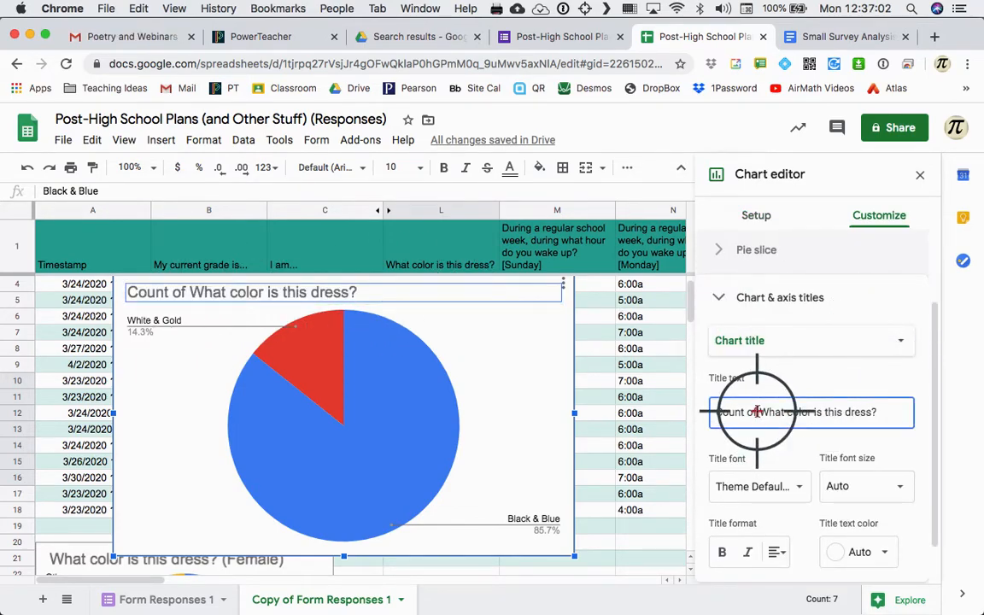
key(BackSpace)
key(BackSpace)
key(BackSpace)
key(BackSpace)
key(BackSpace)
key(BackSpace)
key(BackSpace)
key(BackSpace)
key(BackSpace)
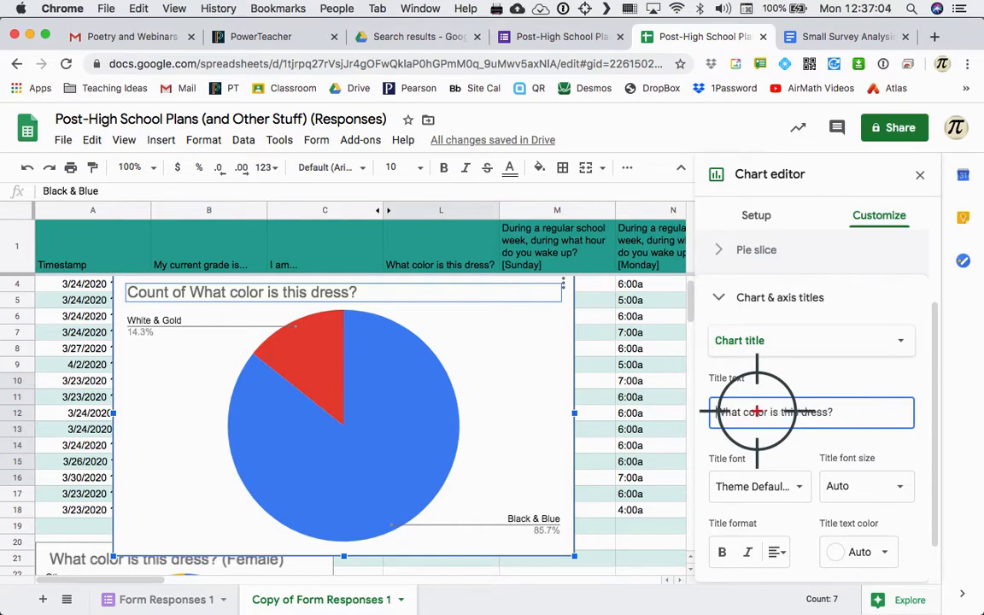
text((Male))
Shrink the Male pie chart to about three quarters of its size.
click(547, 405)
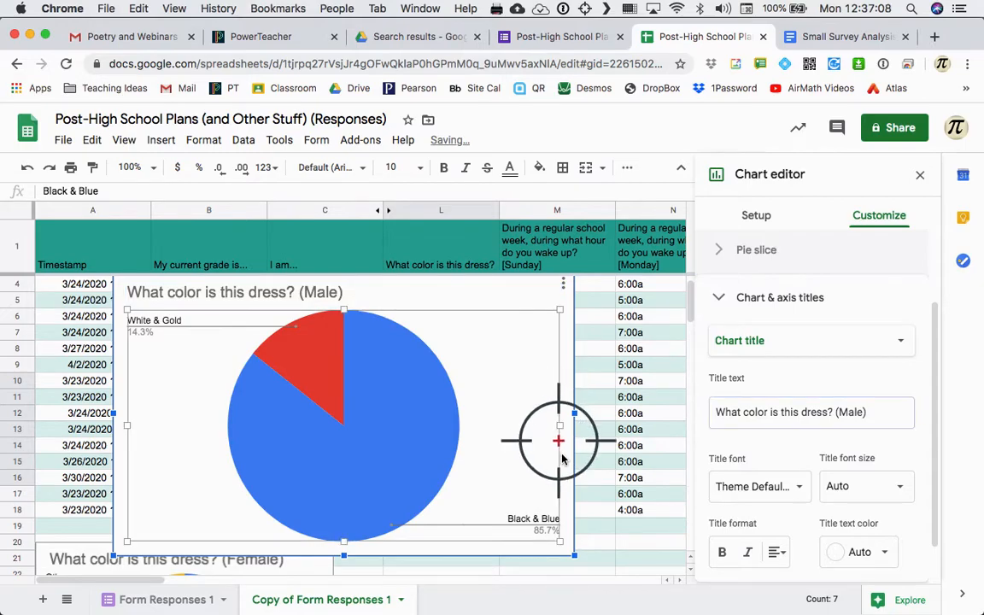
drag(575, 554, 469, 492)
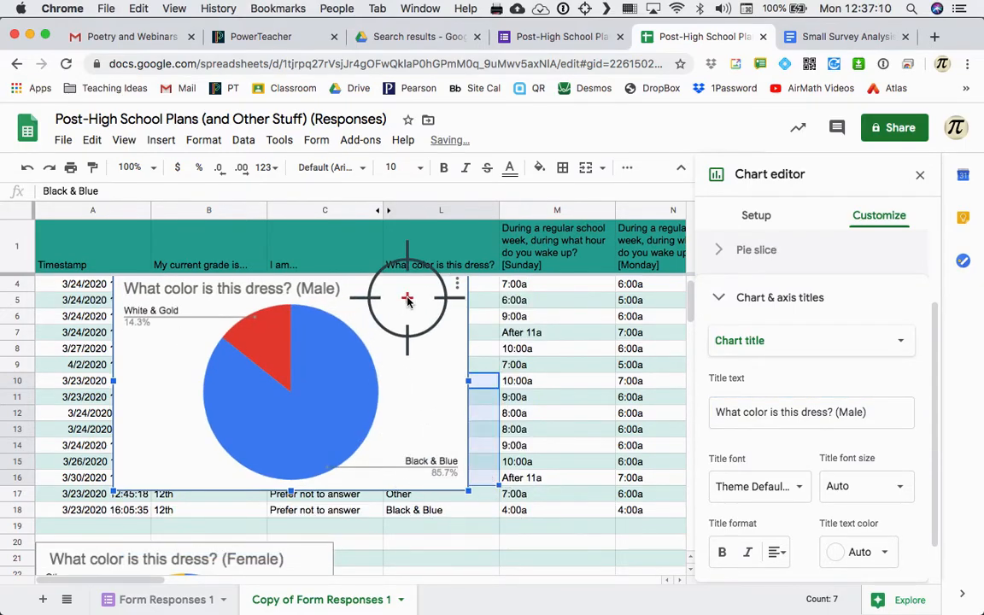
Move the Male pie chart beside the Female chart below the data, with its top edge at row 20.
scroll(606, 530, down, 3)
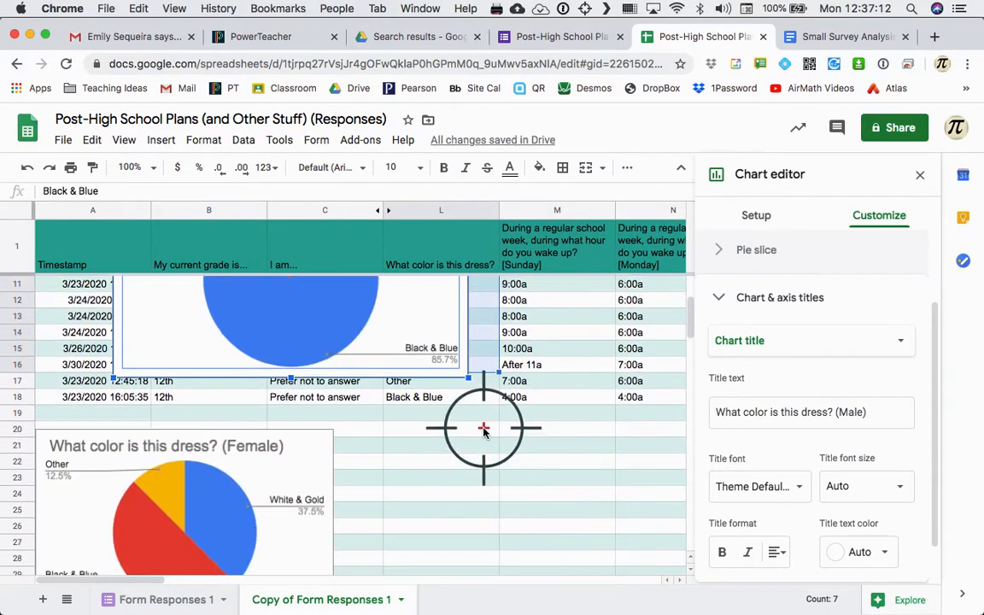
click(556, 436)
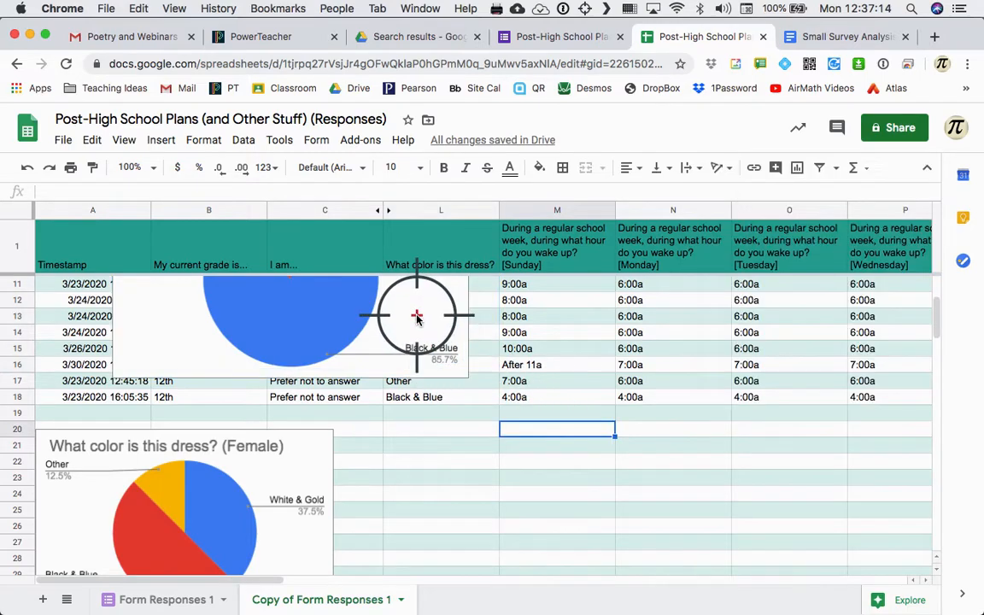
click(552, 381)
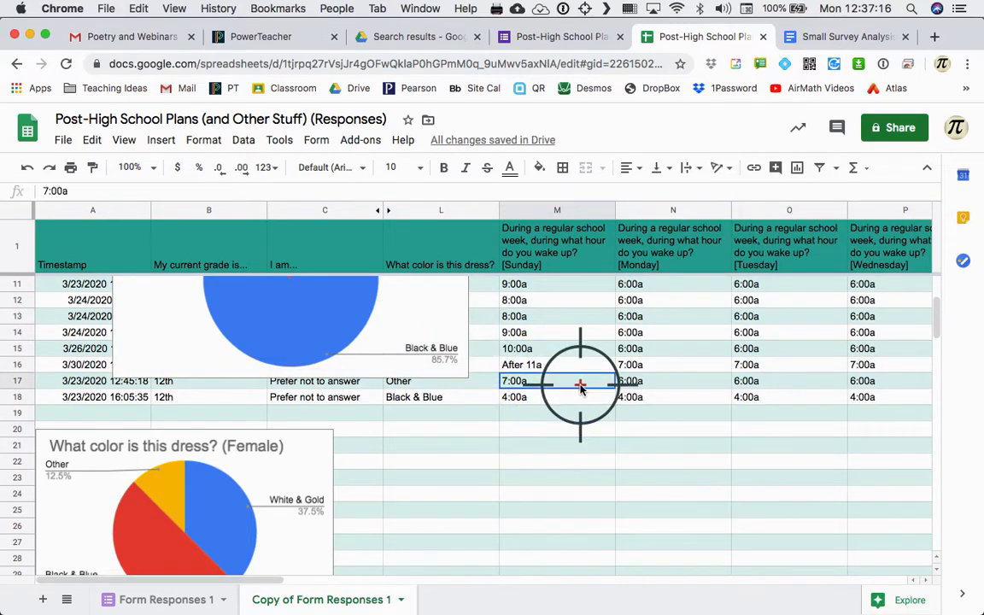
click(423, 327)
drag(423, 326, 659, 483)
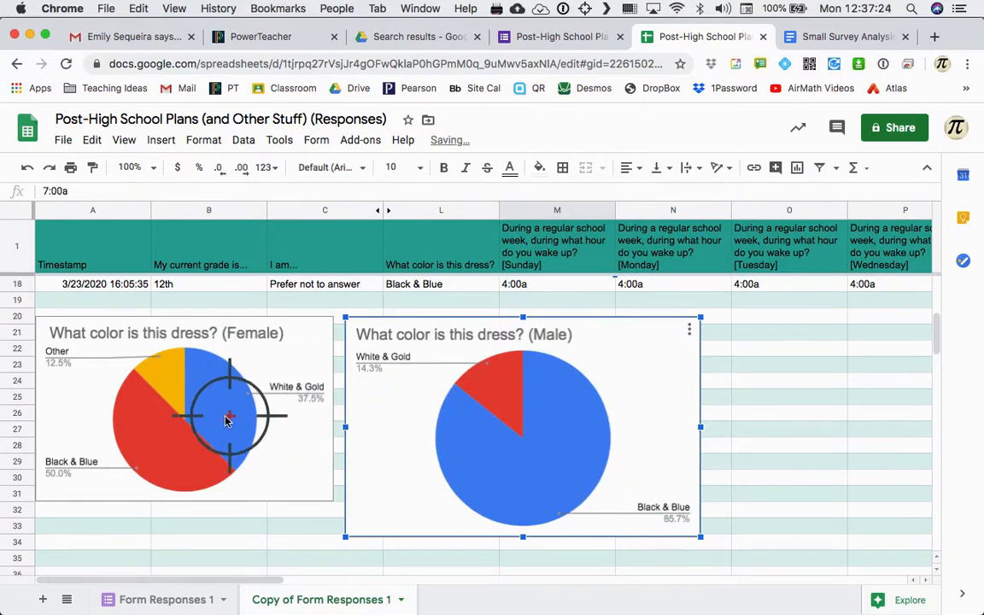
Recolor the Male pie chart's Black & Blue slice to the theme red used in the Female chart.
mouse_move(550, 453)
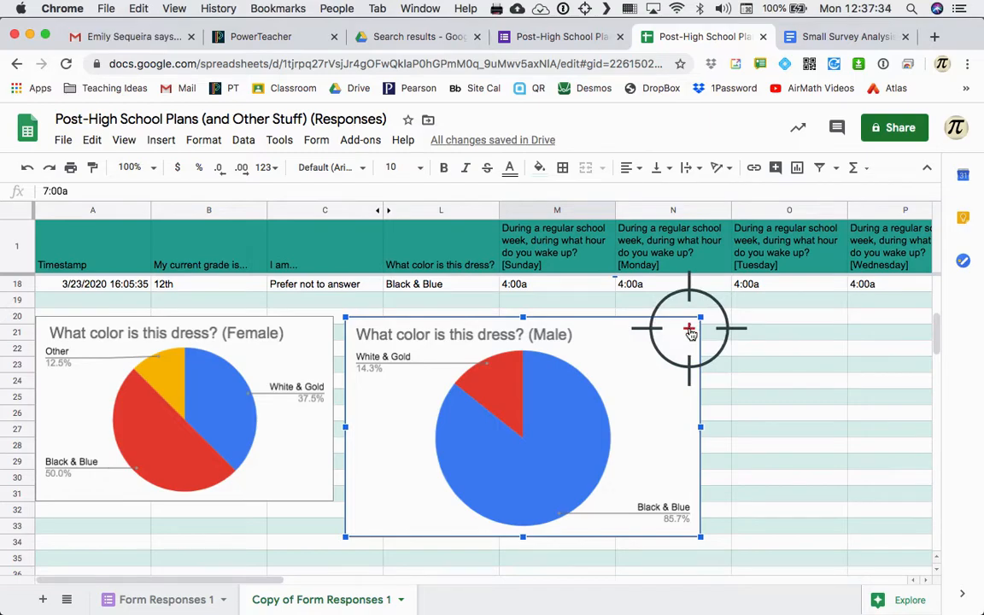
right_click(691, 334)
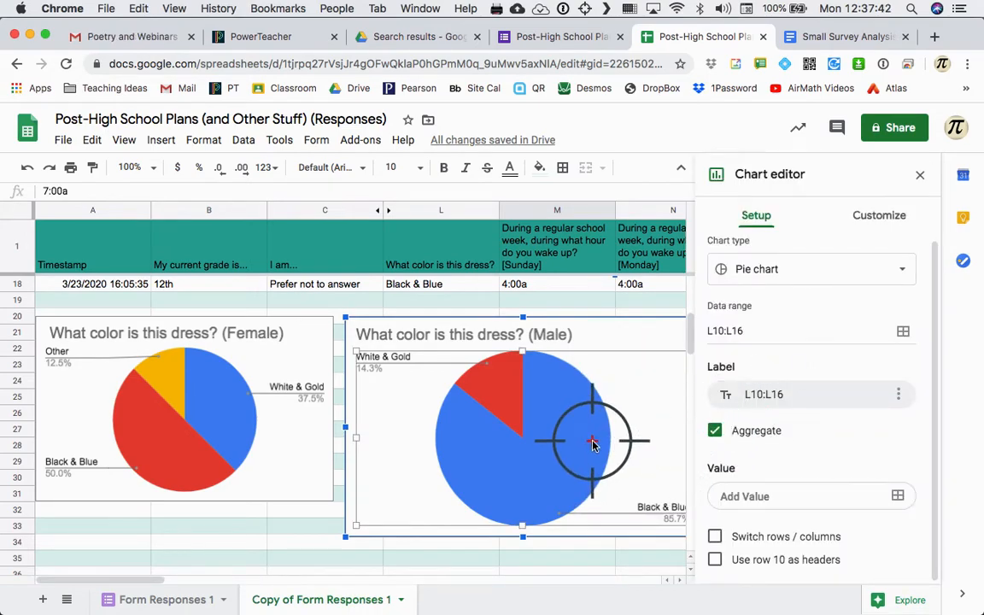
click(866, 221)
click(853, 348)
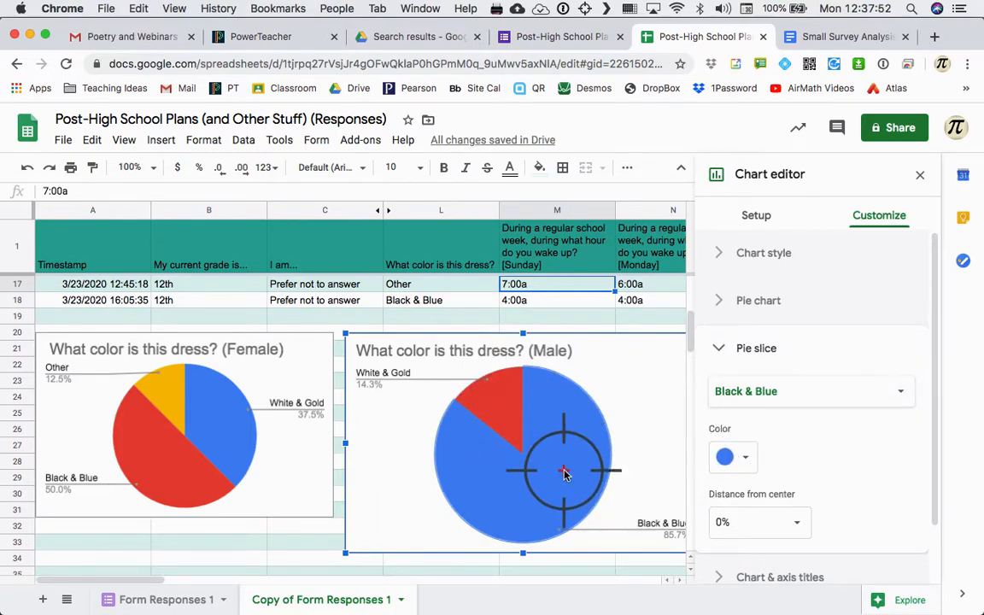
click(508, 415)
scroll(510, 417, up, 1)
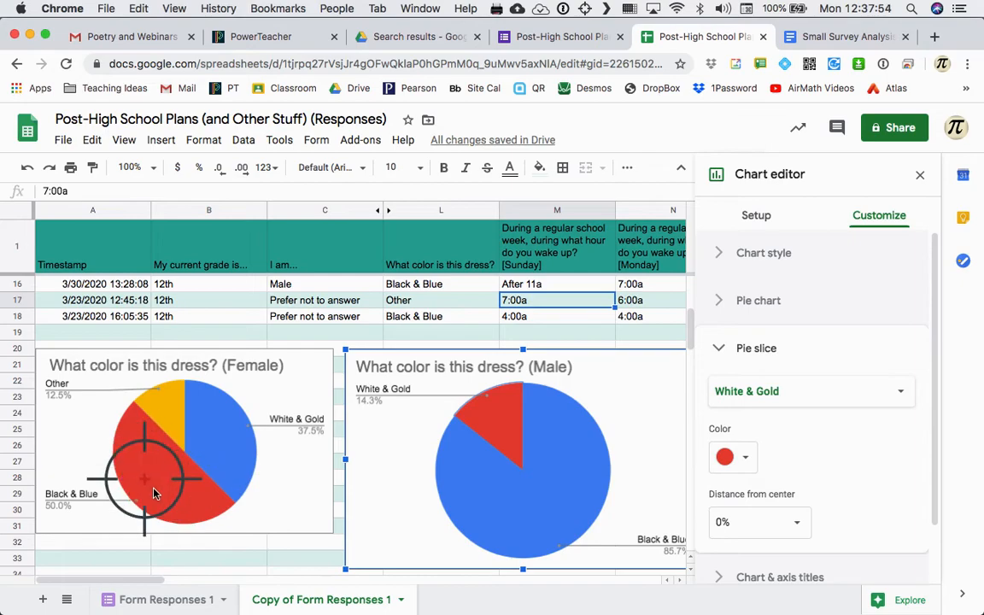
click(498, 523)
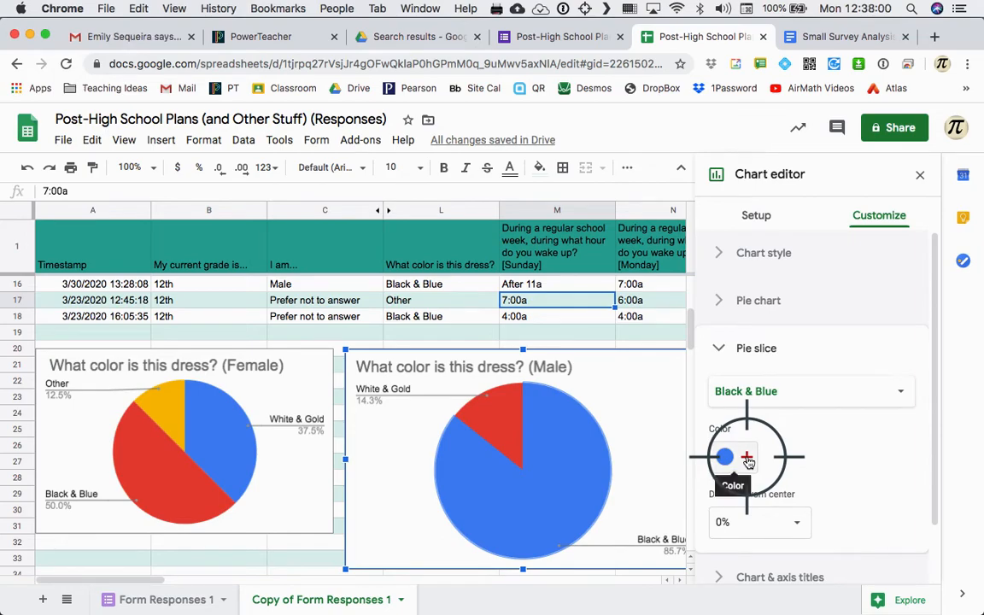
click(747, 459)
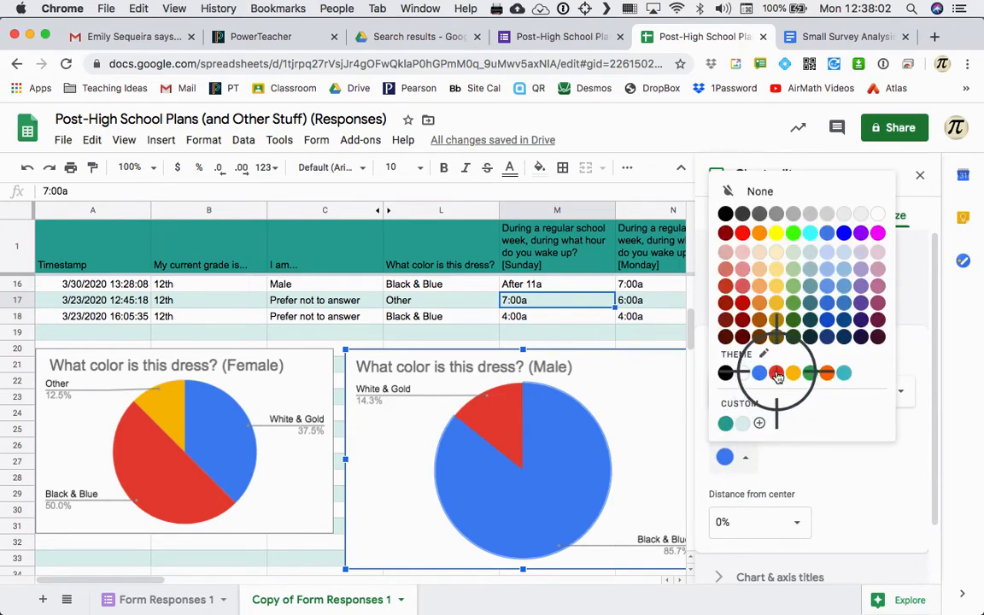
Recolor the Male pie chart's White & Gold slice to the theme blue and close the chart editor.
click(491, 425)
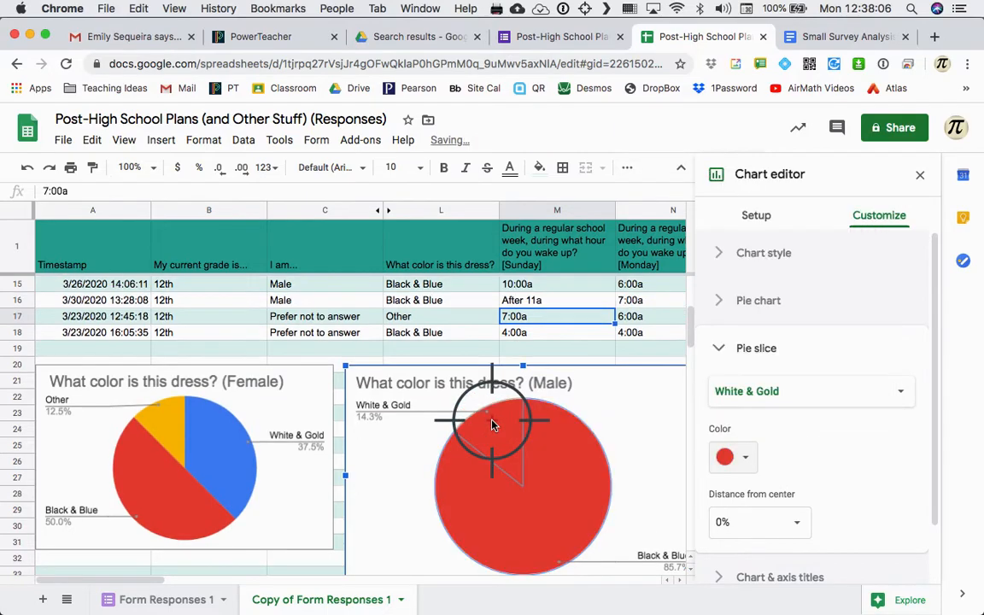
click(744, 462)
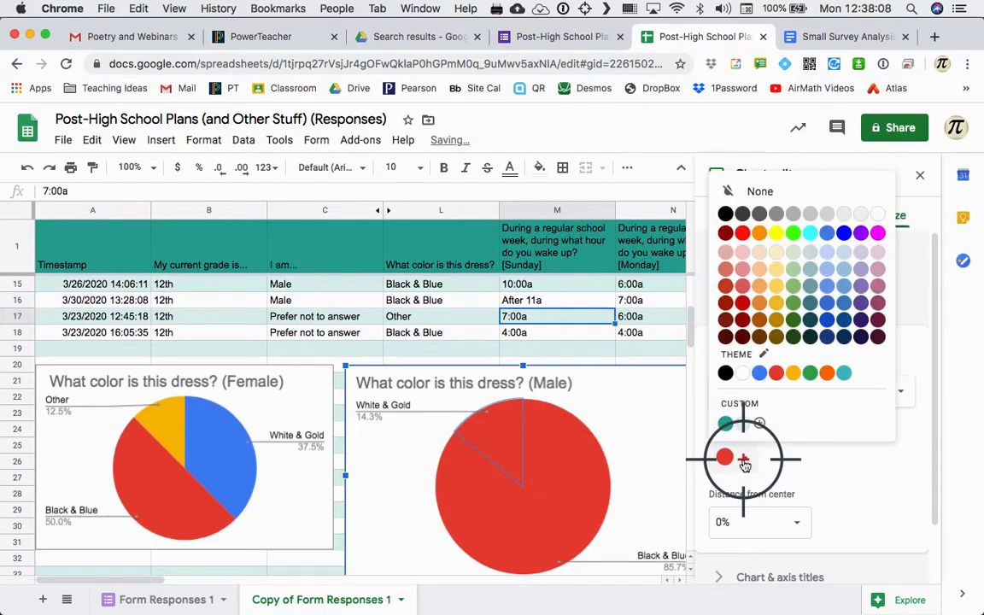
click(758, 380)
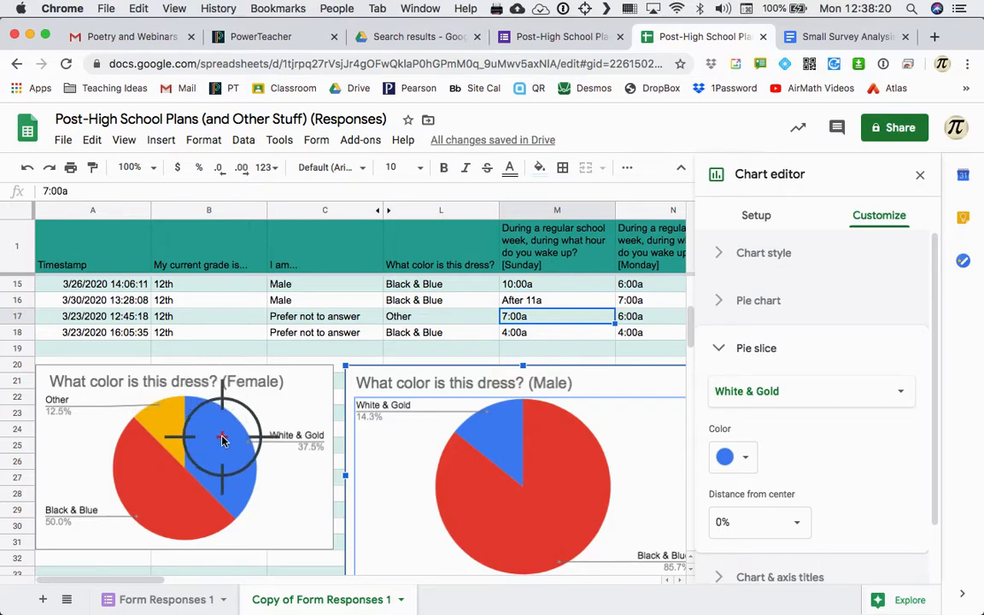
scroll(550, 481, down, 2)
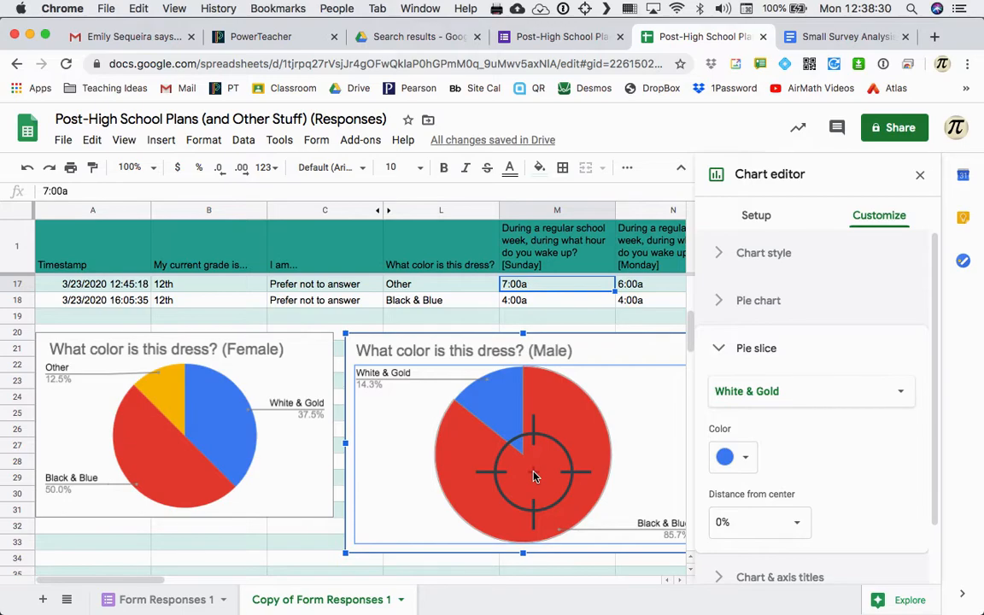
click(918, 177)
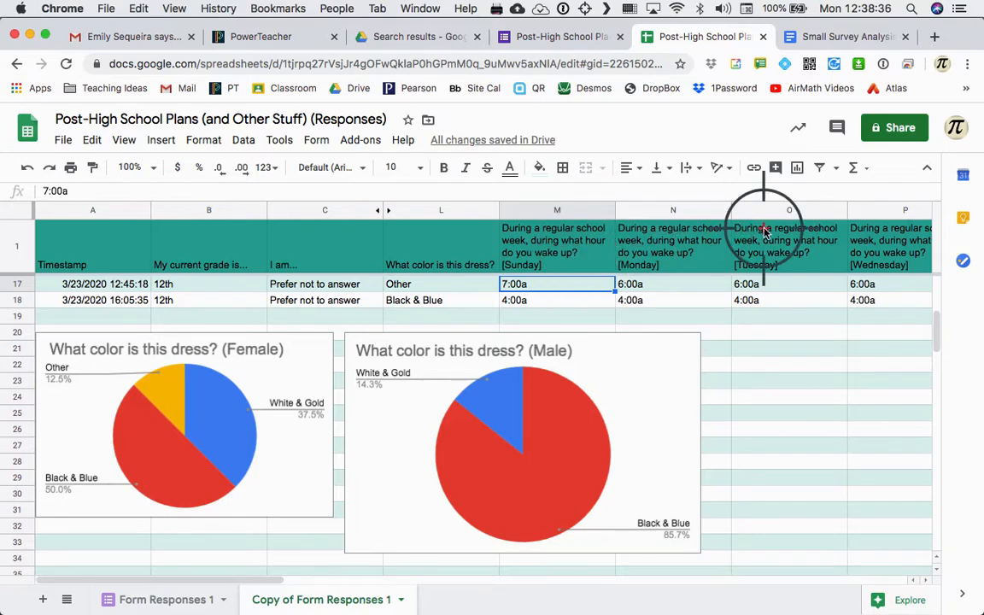
Switch to the Small Survey Analysis document and replace the post-high-school plans chart image with the sentence opening "Although about 50% of females see a".
click(841, 38)
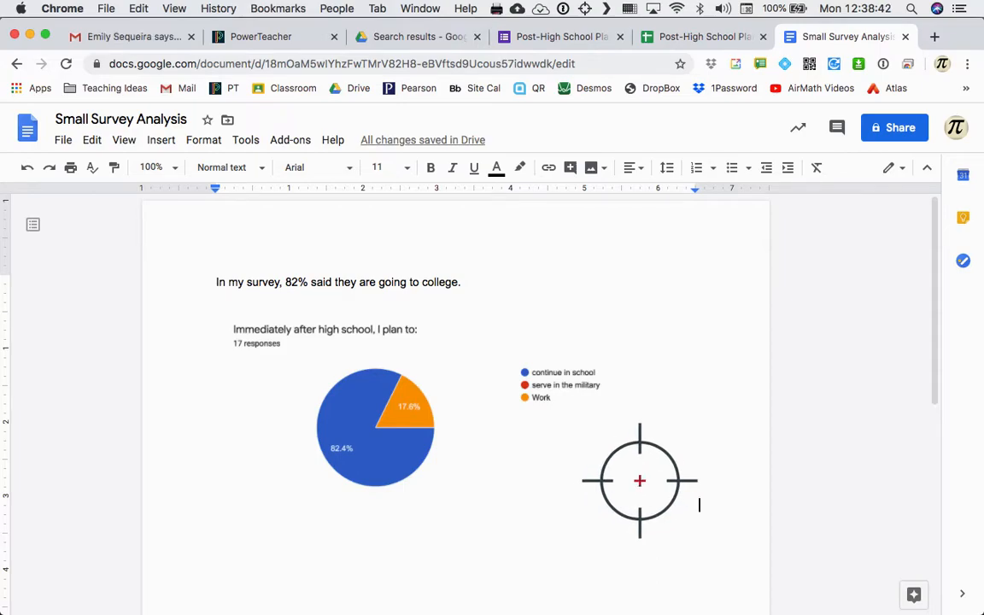
click(640, 481)
scroll(640, 481, down, 1)
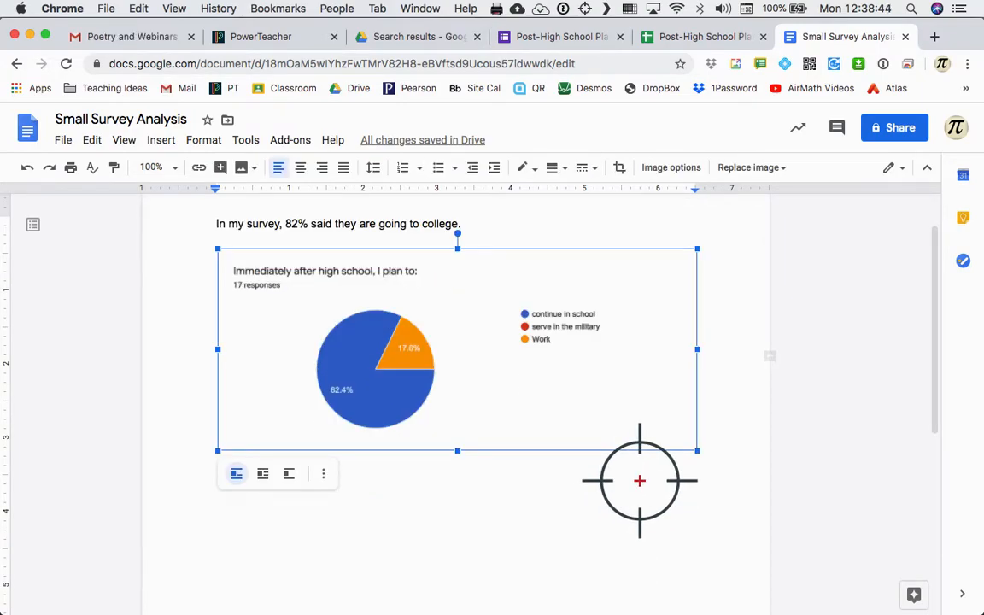
text(Although about)
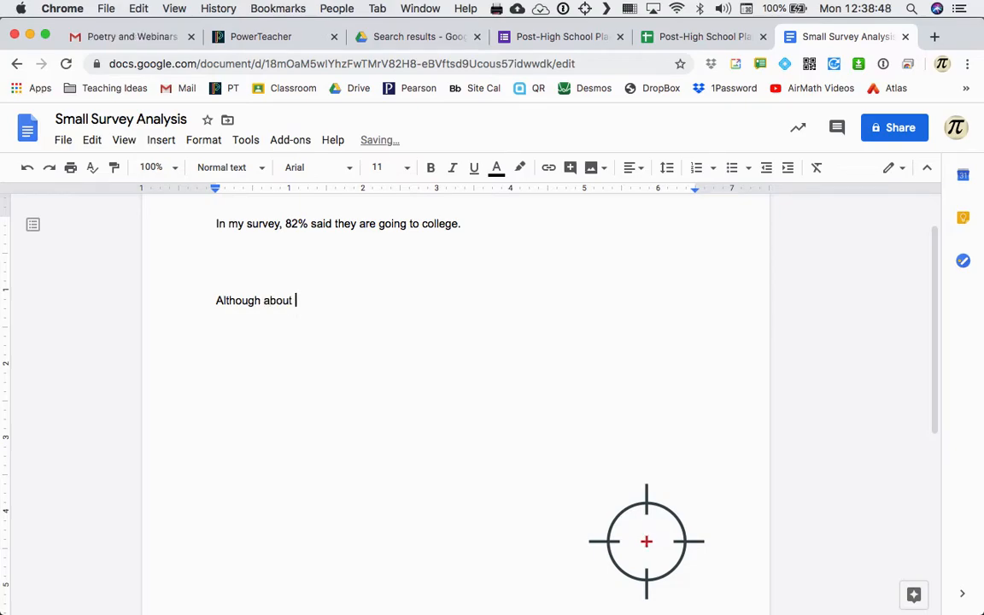
text( 50% of Females)
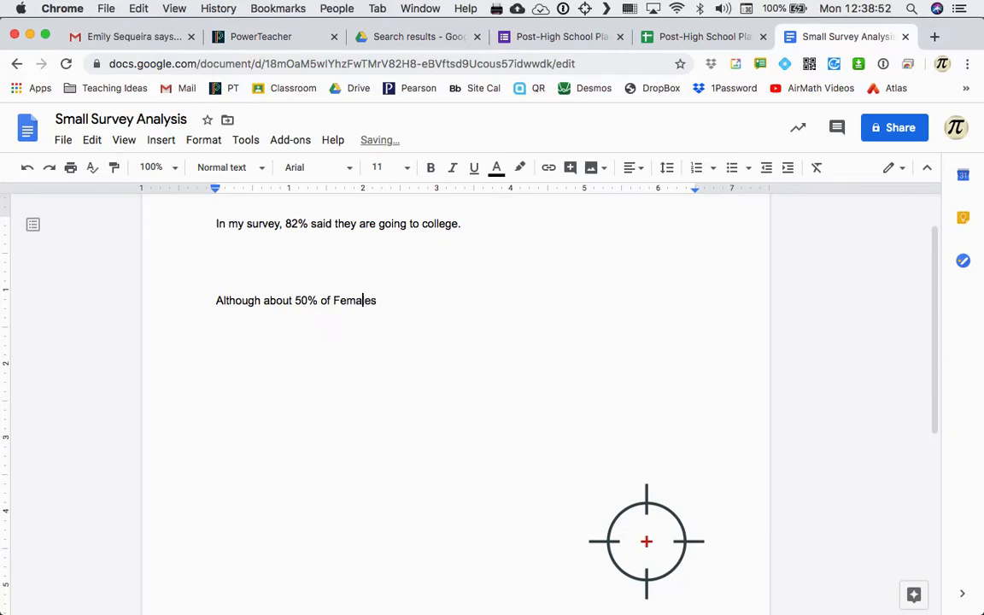
key(BackSpace)
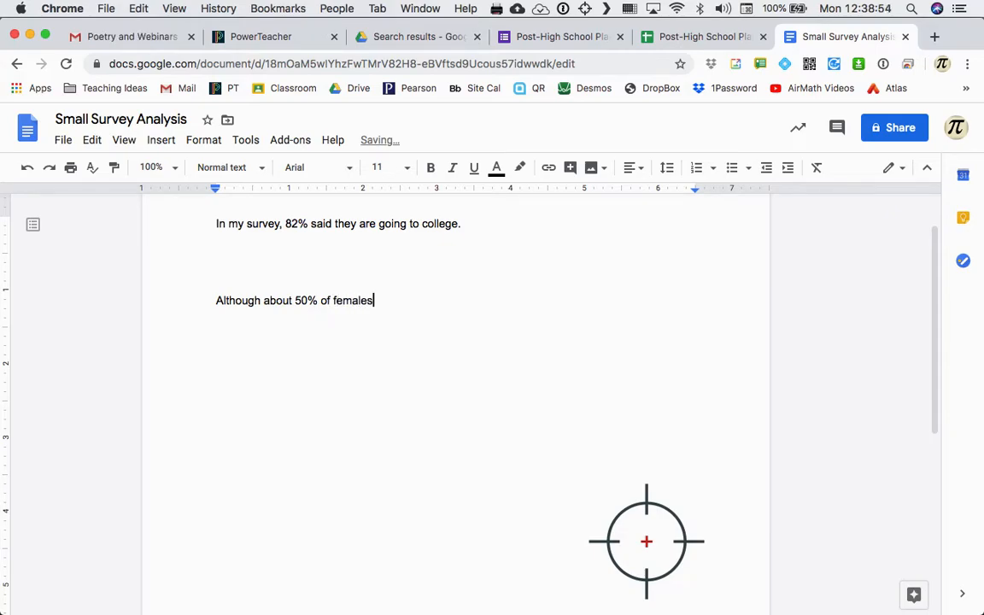
text(see a Blacka)
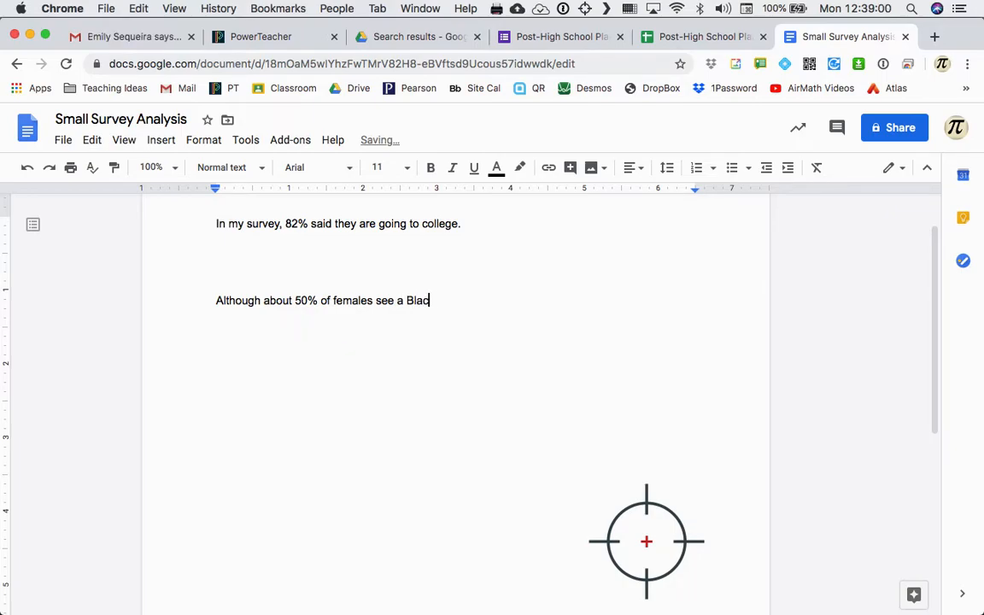
Check the dress color charts in the spreadsheet and complete the document's sentence with "black and blue dress, nearly 87% of males see it that way.".
click(679, 39)
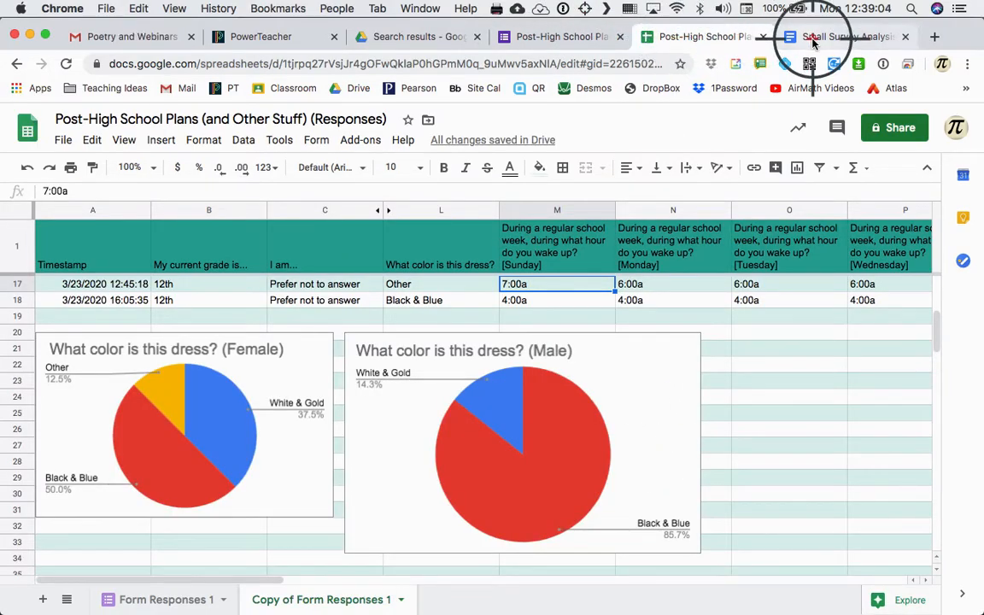
click(842, 36)
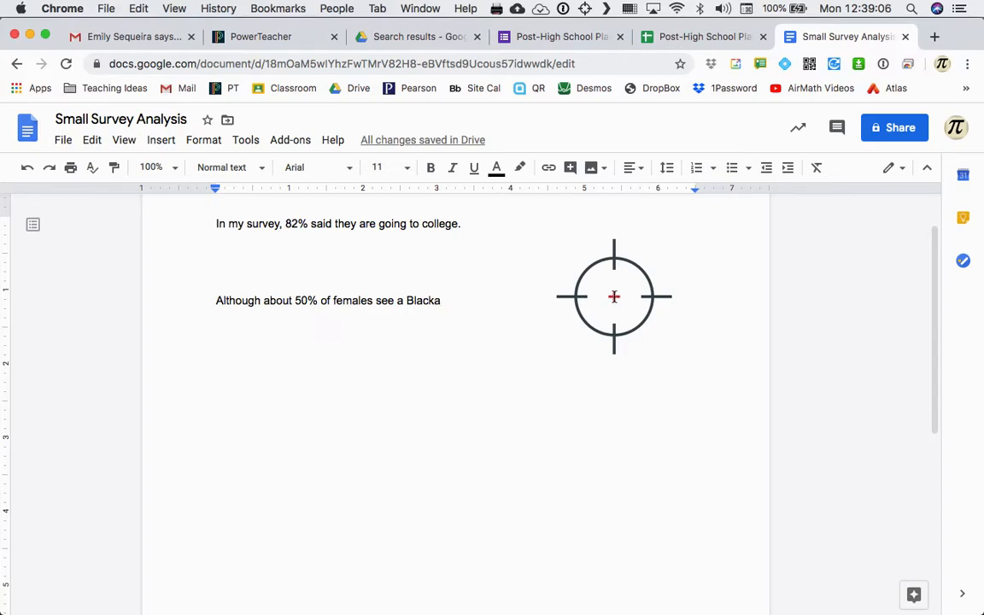
key(BackSpace)
key(BackSpace)
key(BackSpace)
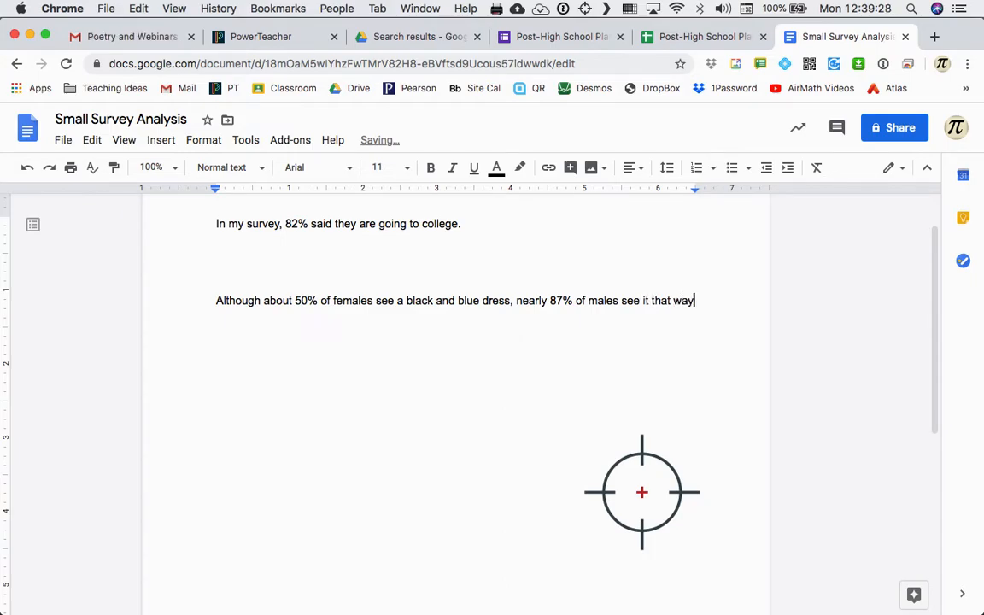
key(super+Tab)
key(super+Tab)
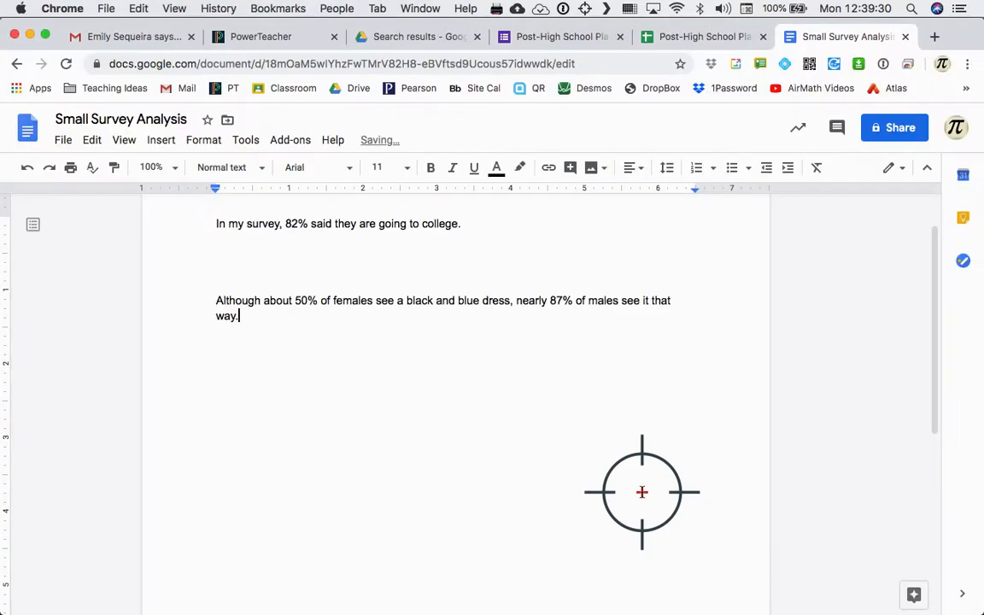
key(super+Tab)
key(super+Tab)
key(super+shift+Tab)
key(super+shift+Tab)
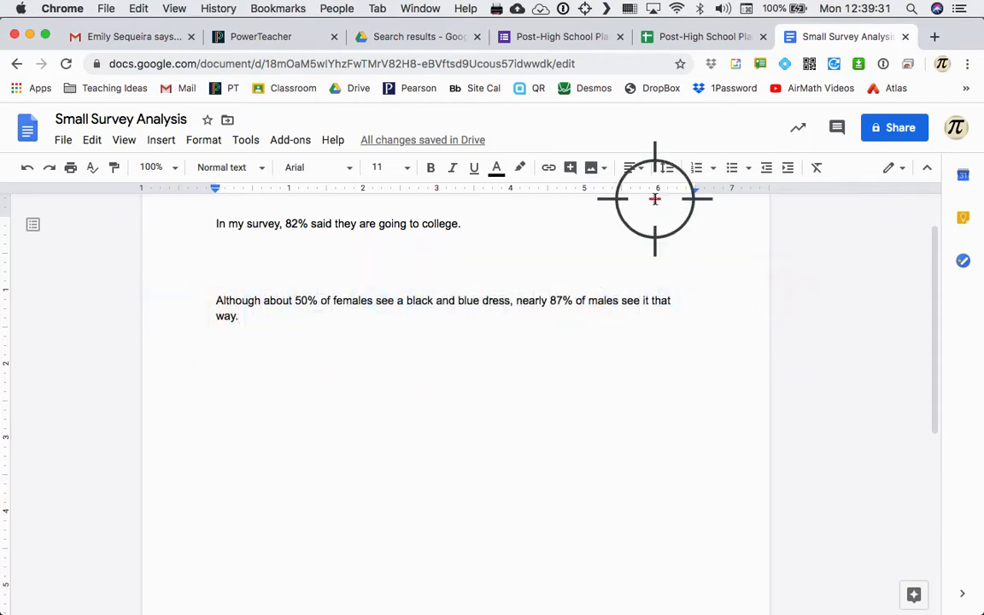
Return to the responses spreadsheet and copy the Female dress color pie chart.
click(562, 36)
click(705, 36)
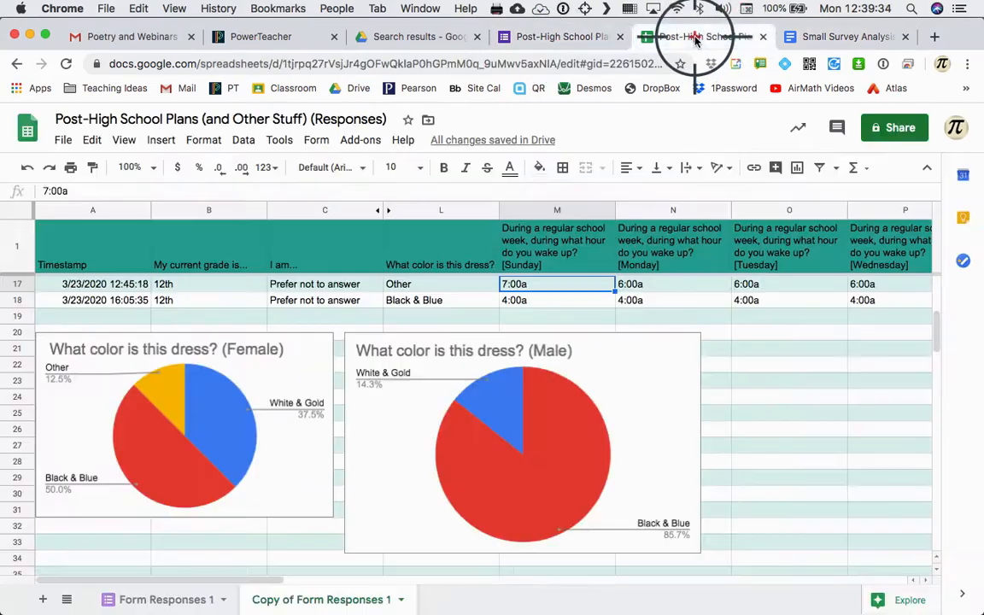
click(314, 350)
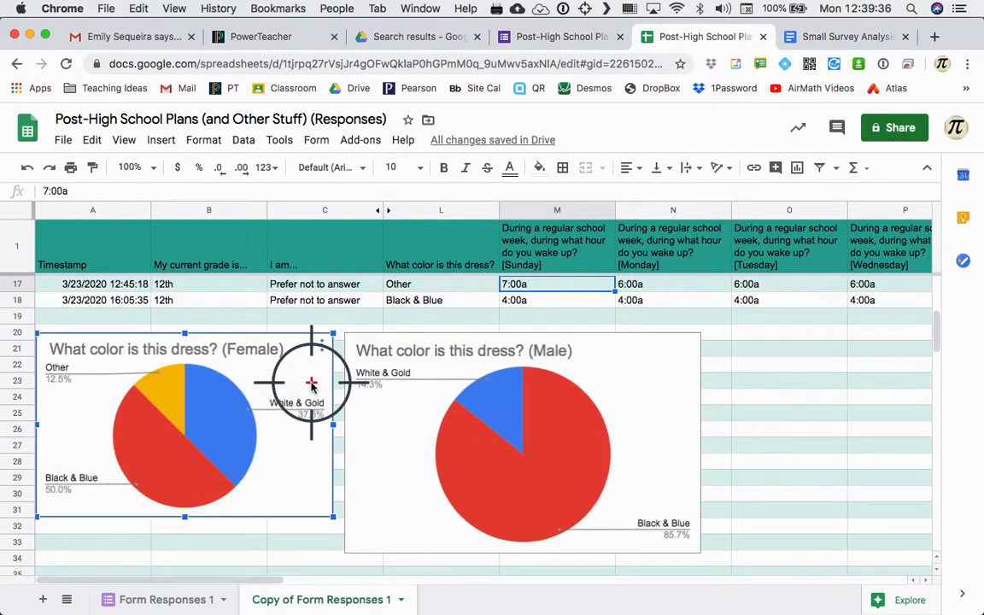
click(321, 350)
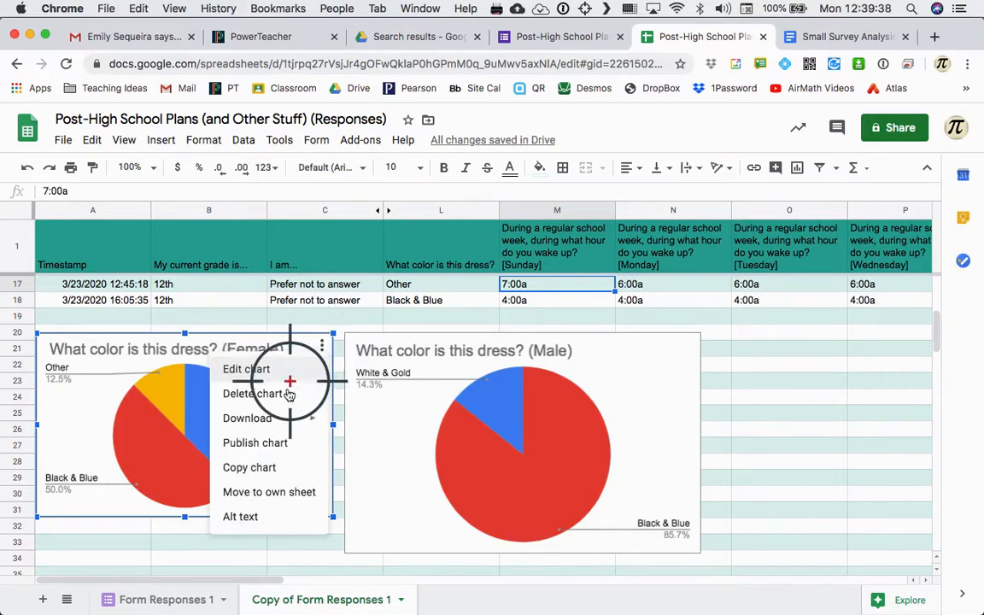
click(267, 478)
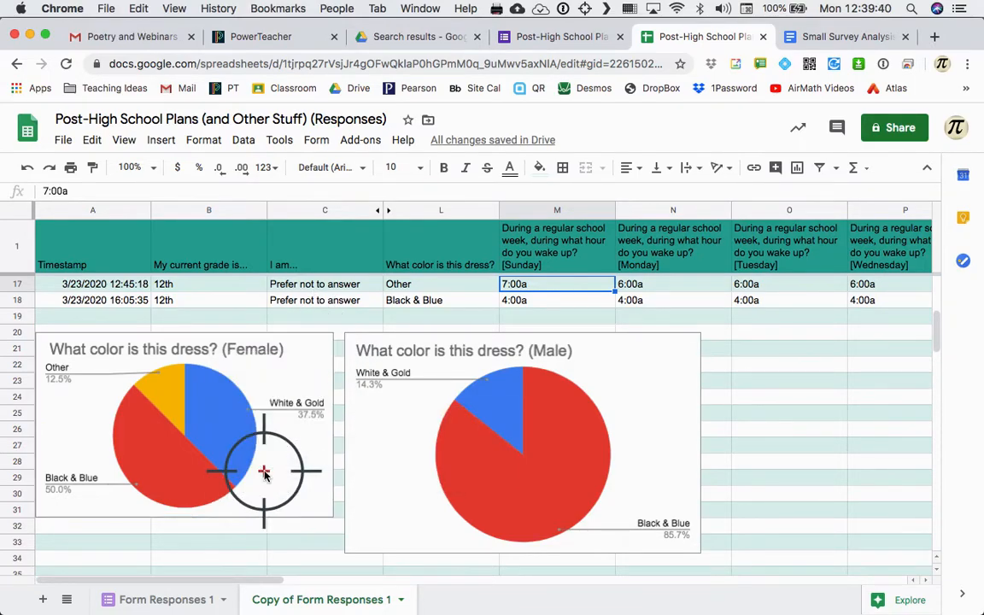
Paste the Female pie chart unlinked on a new line below the dress sentence in the Small Survey Analysis document.
click(833, 37)
key(Return)
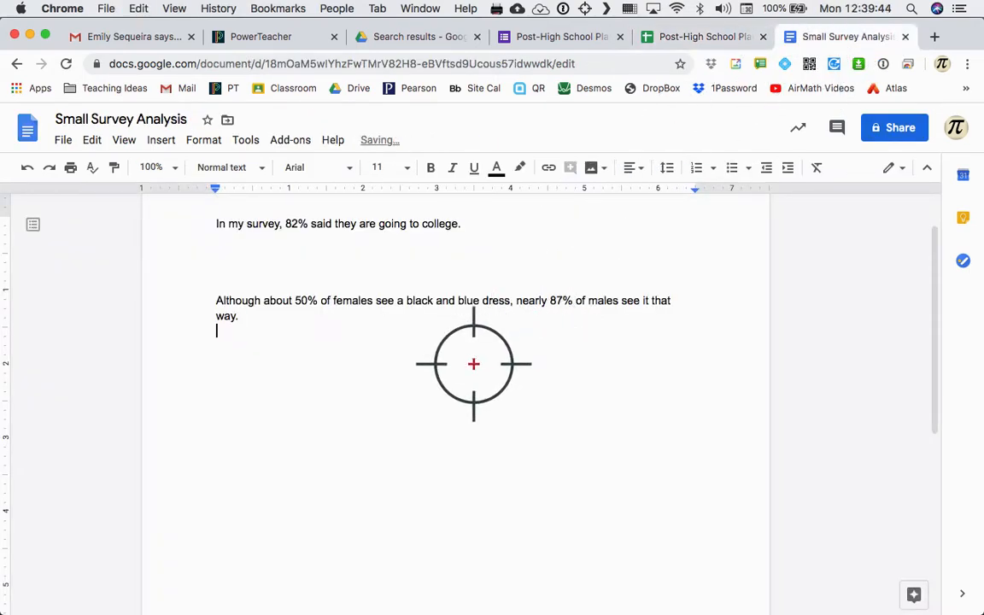
key(super+v)
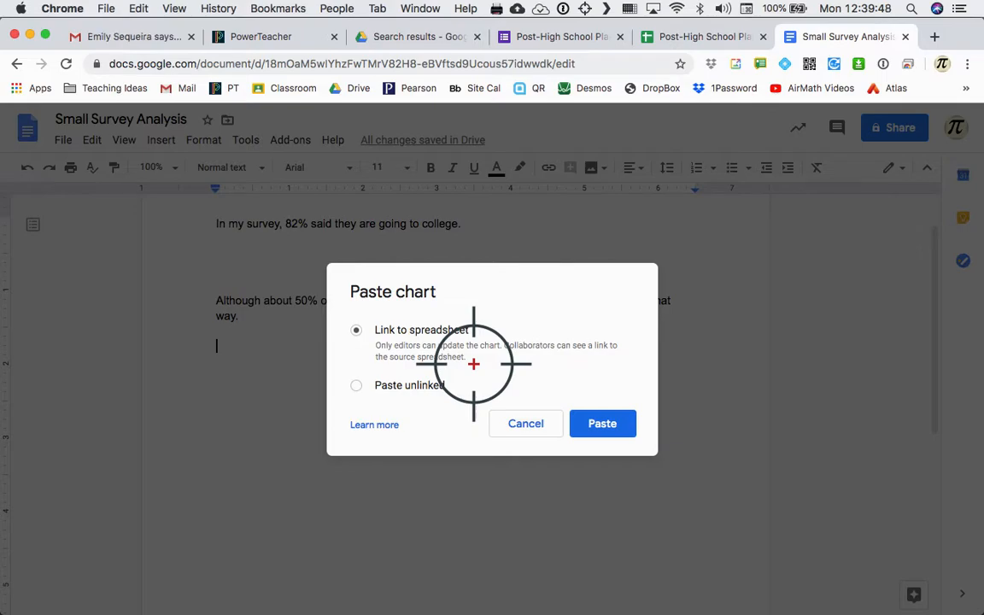
click(356, 388)
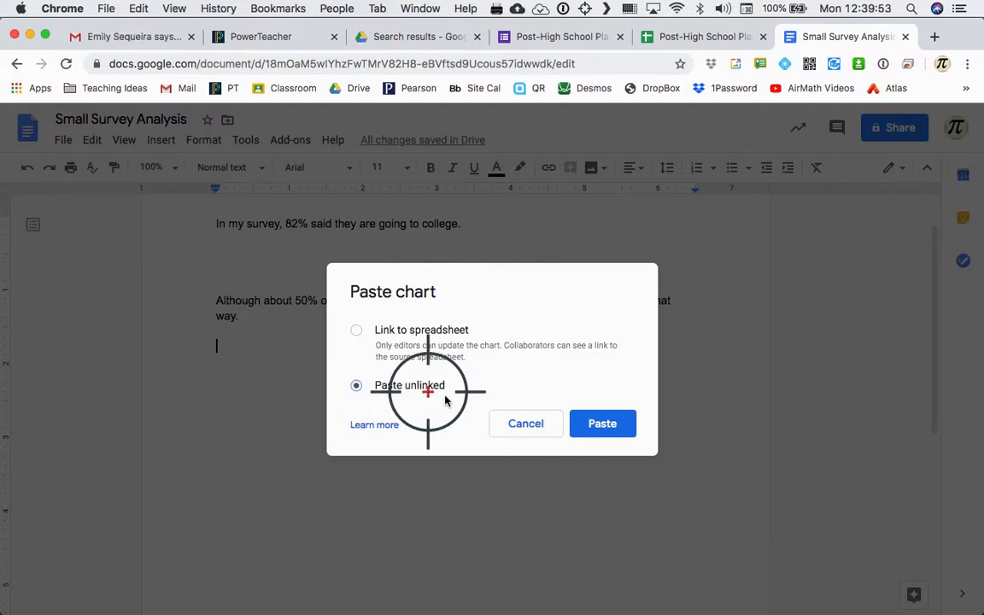
click(592, 430)
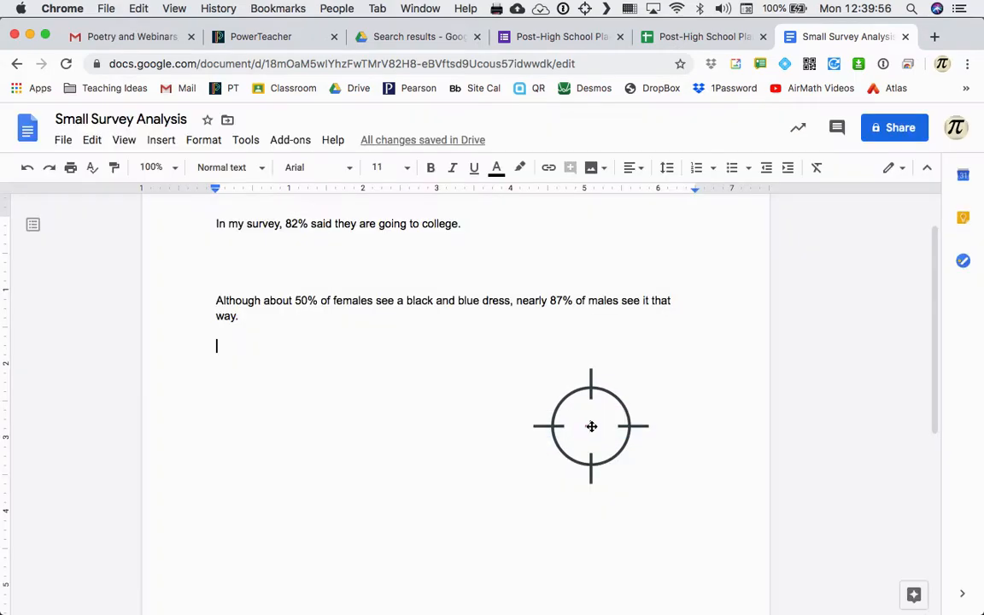
click(642, 468)
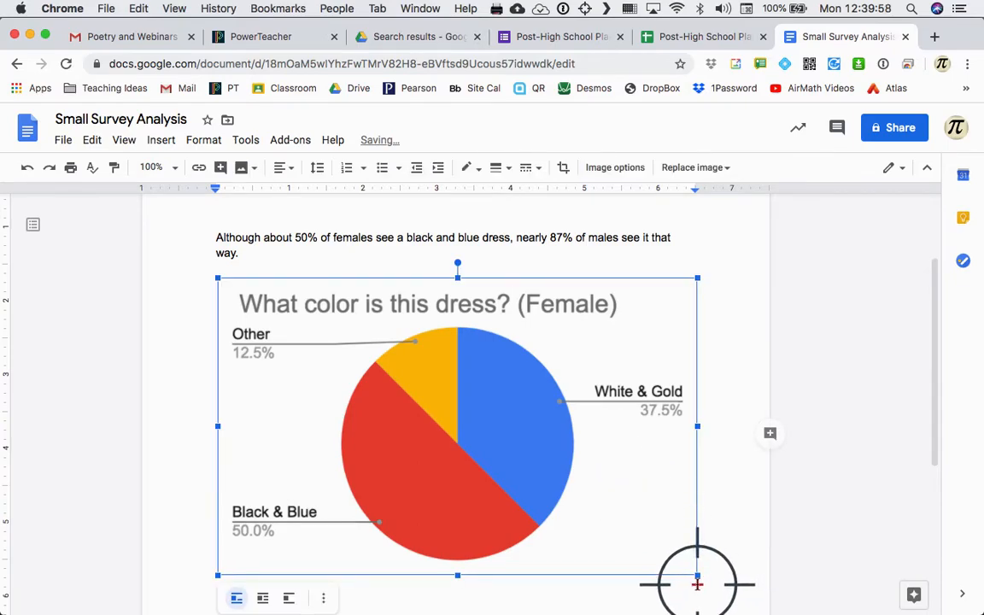
Shrink the Female pie chart to about 2.5 inches wide and place the insertion point beside it.
drag(697, 575, 333, 397)
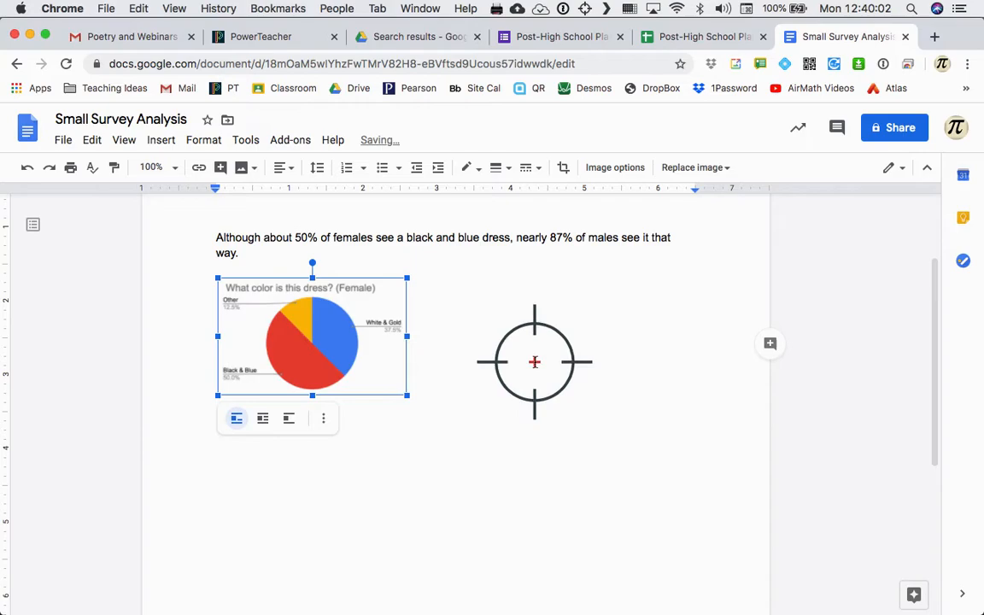
click(535, 362)
Switch to the responses spreadsheet and copy the Male dress color pie chart.
key(super+Tab)
key(super+shift+Tab)
click(659, 36)
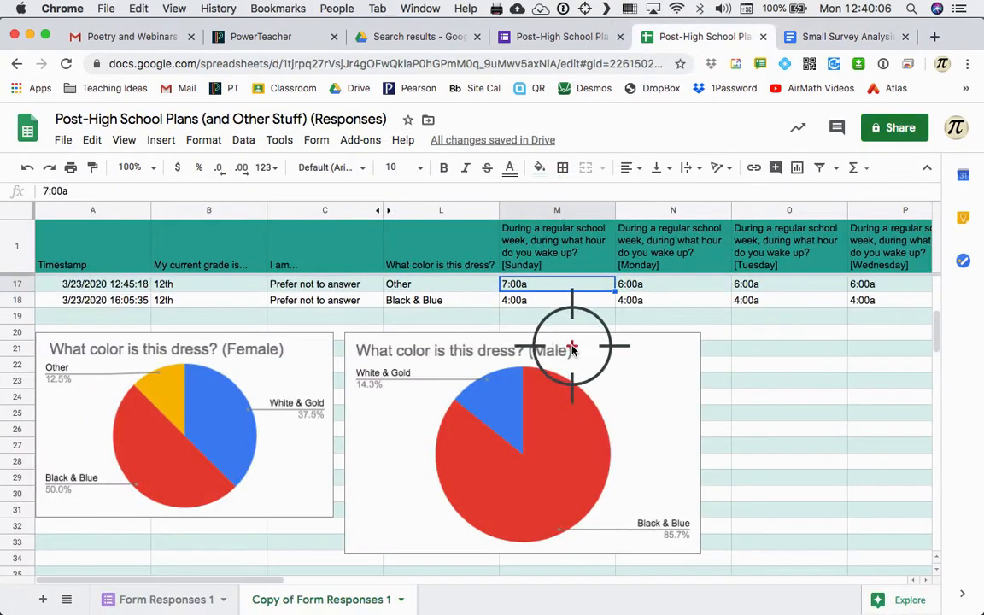
right_click(633, 359)
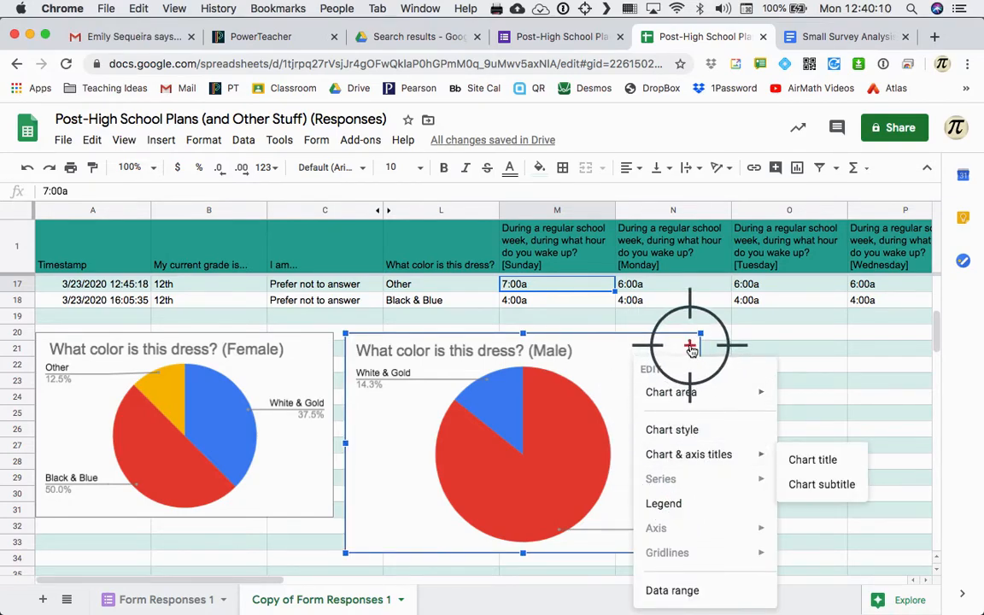
click(689, 346)
click(688, 346)
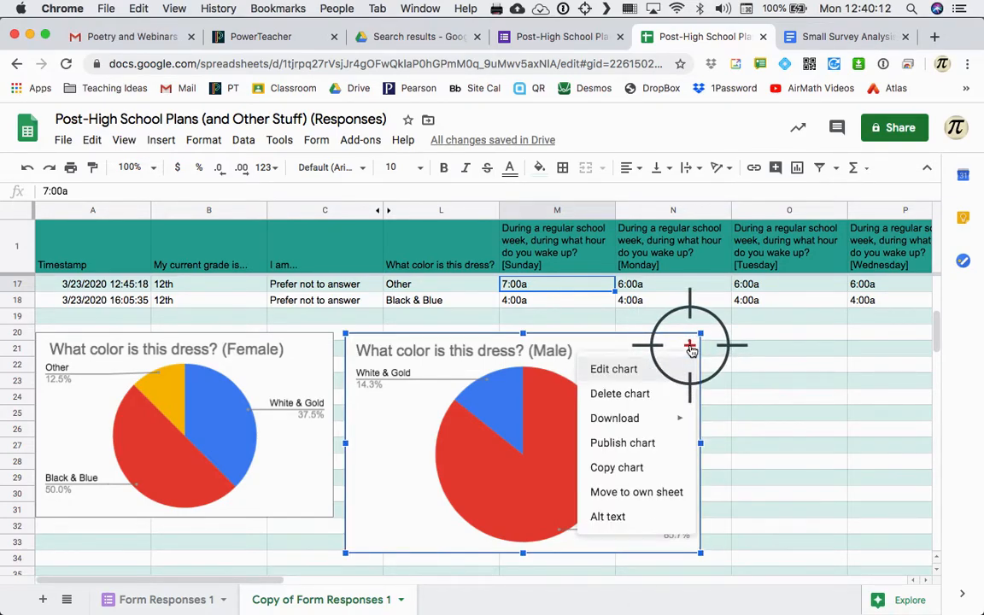
click(632, 467)
Return to the Small Survey Analysis document and paste the Male pie chart unlinked after the Female chart.
click(831, 36)
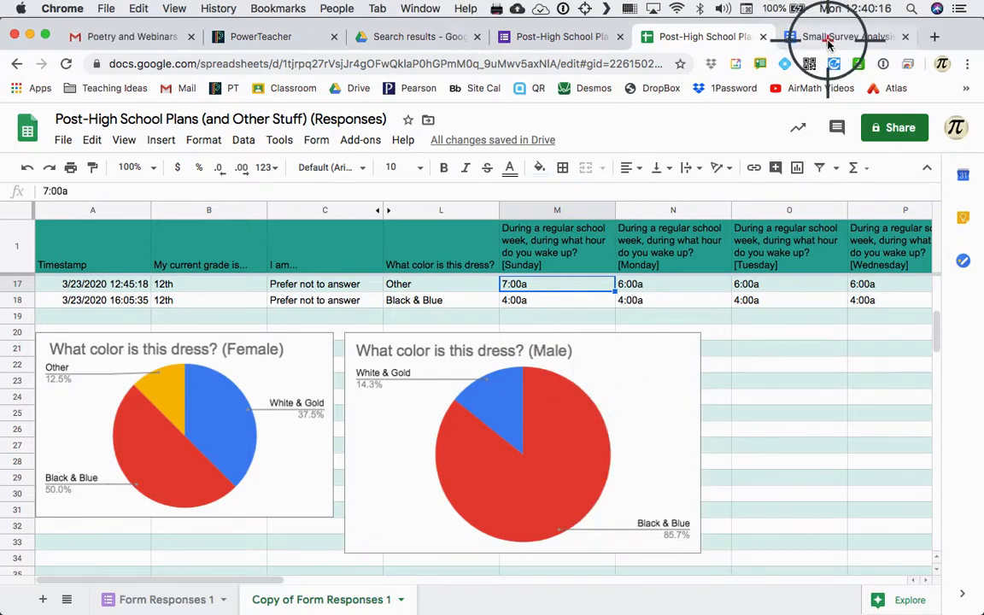
key(super+v)
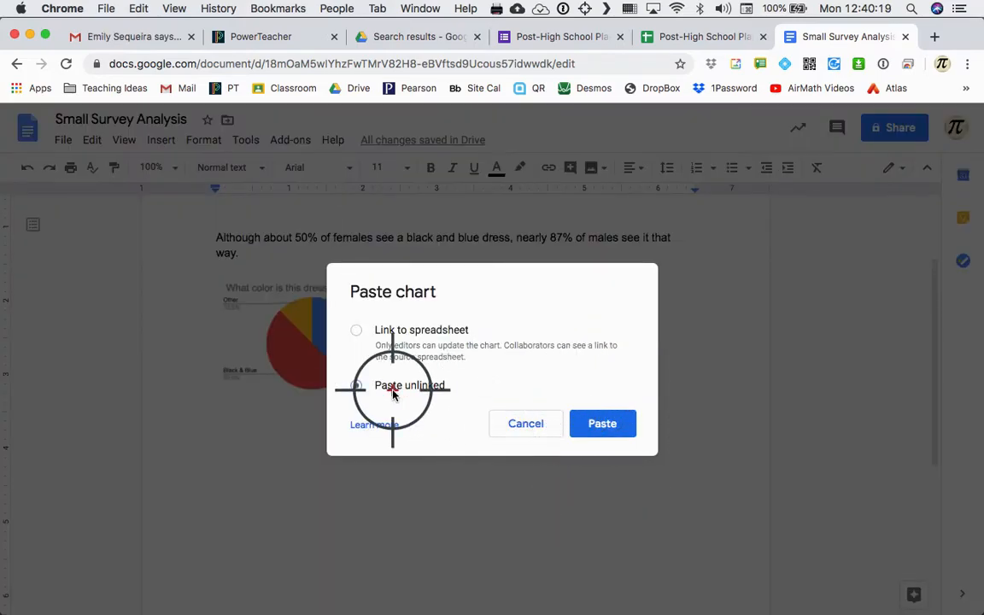
click(593, 428)
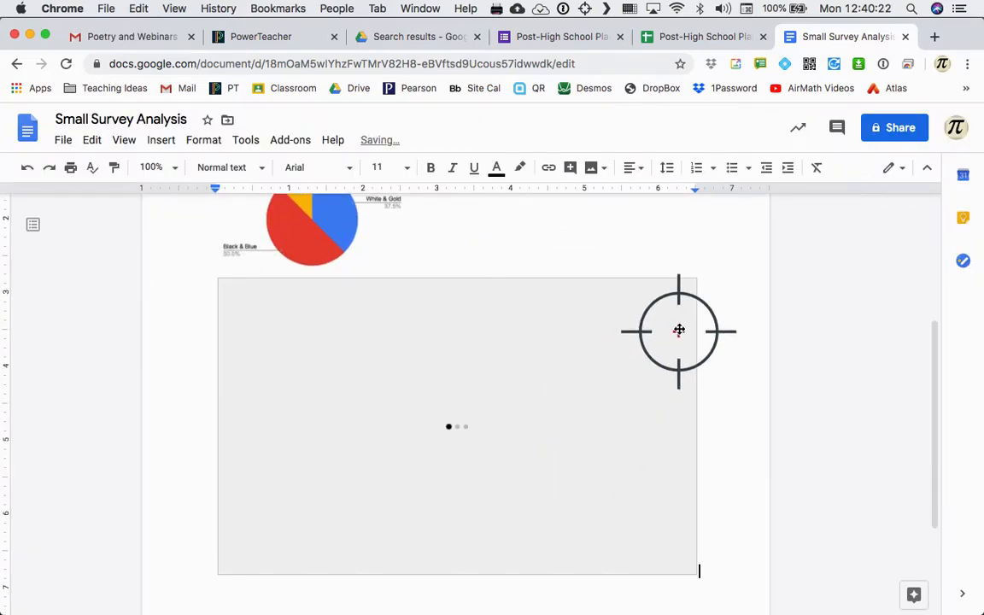
Shrink the Male pie chart to about 2.3 inches wide so it fits beside the Female chart, and deselect it.
click(582, 336)
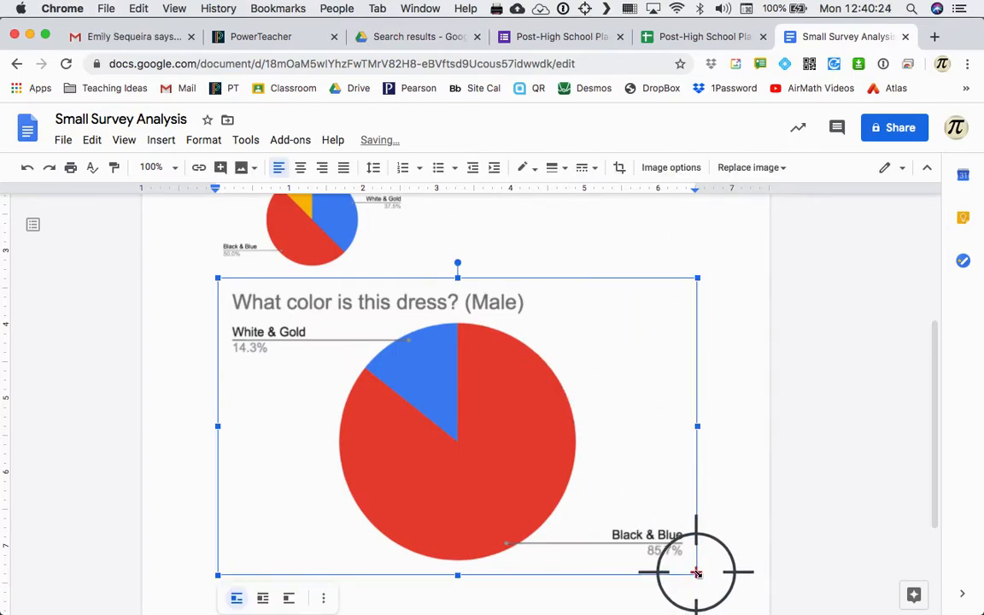
drag(495, 469, 347, 380)
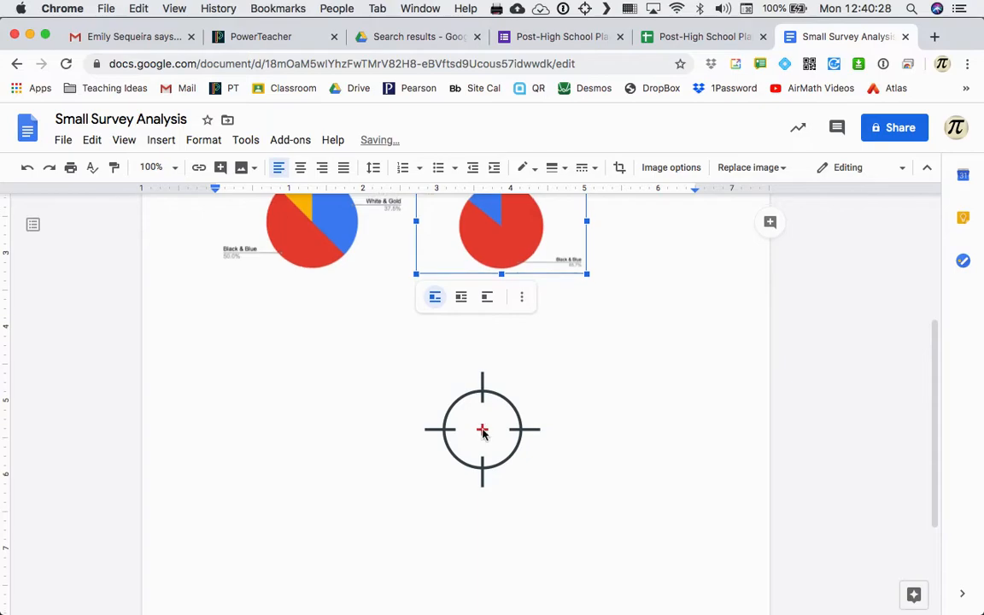
scroll(481, 430, up, 5)
click(647, 417)
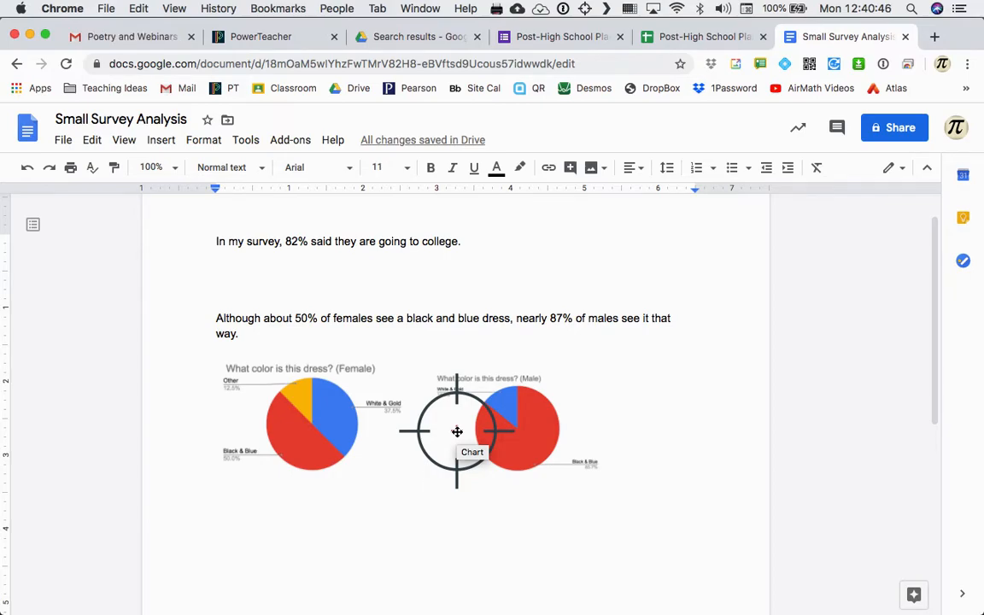
Examine the wake-up time, bedtime and "Choose your favorite of the two" columns in the responses spreadsheet.
click(659, 37)
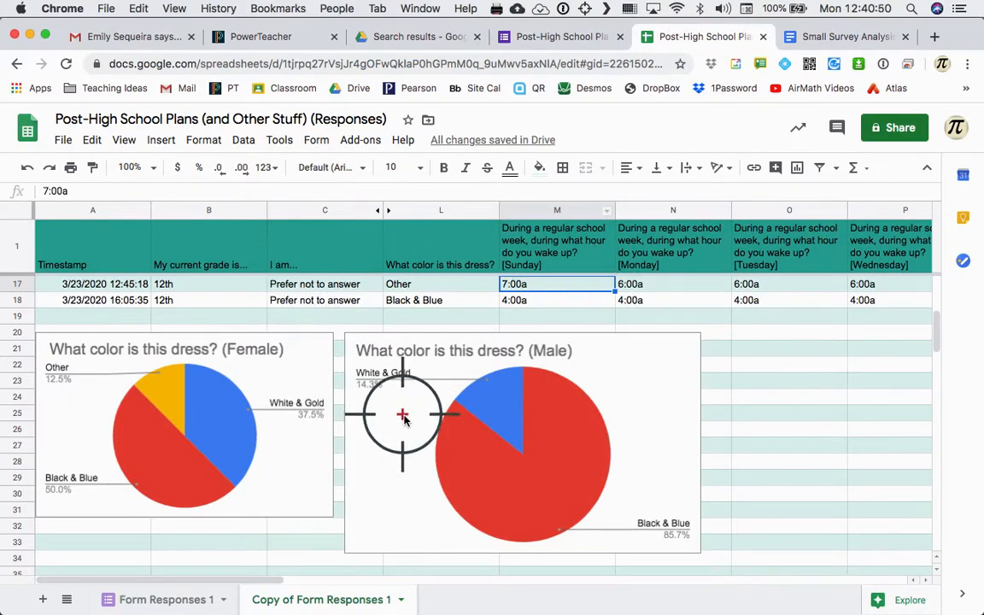
scroll(408, 424, up, 5)
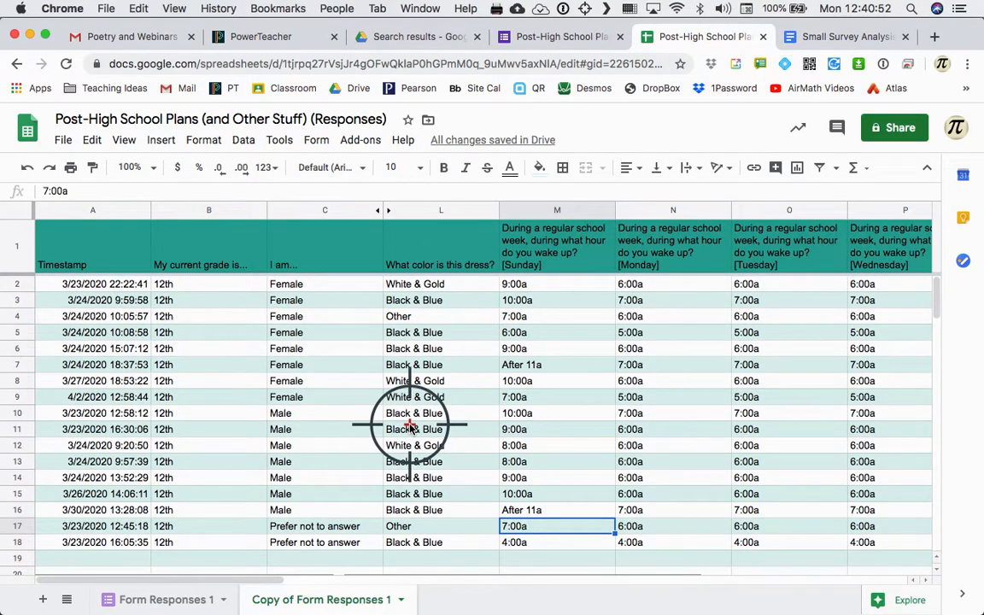
scroll(609, 249, right, 1)
scroll(609, 250, left, 1)
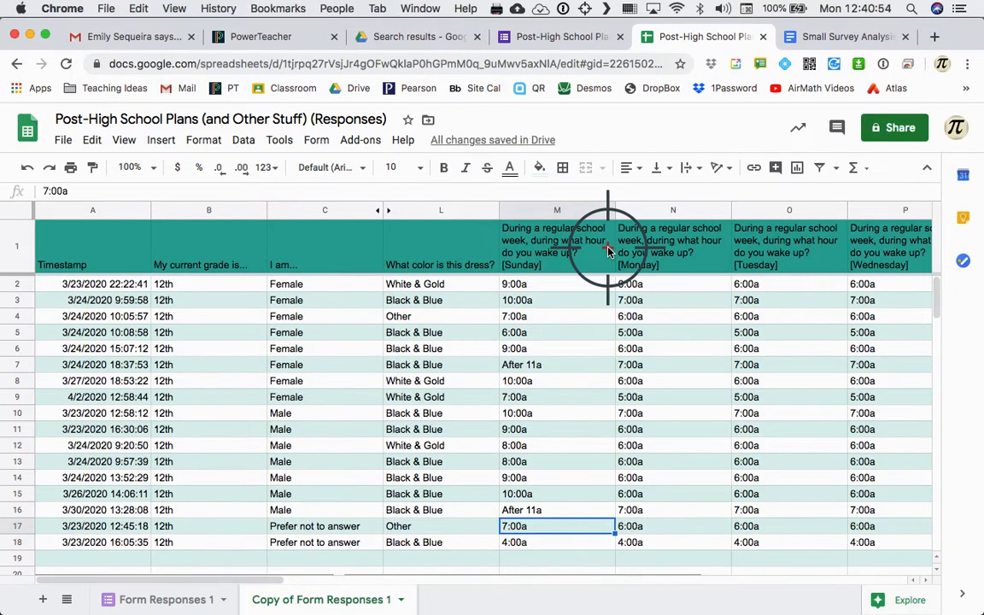
scroll(608, 248, right, 10)
scroll(269, 362, left, 3)
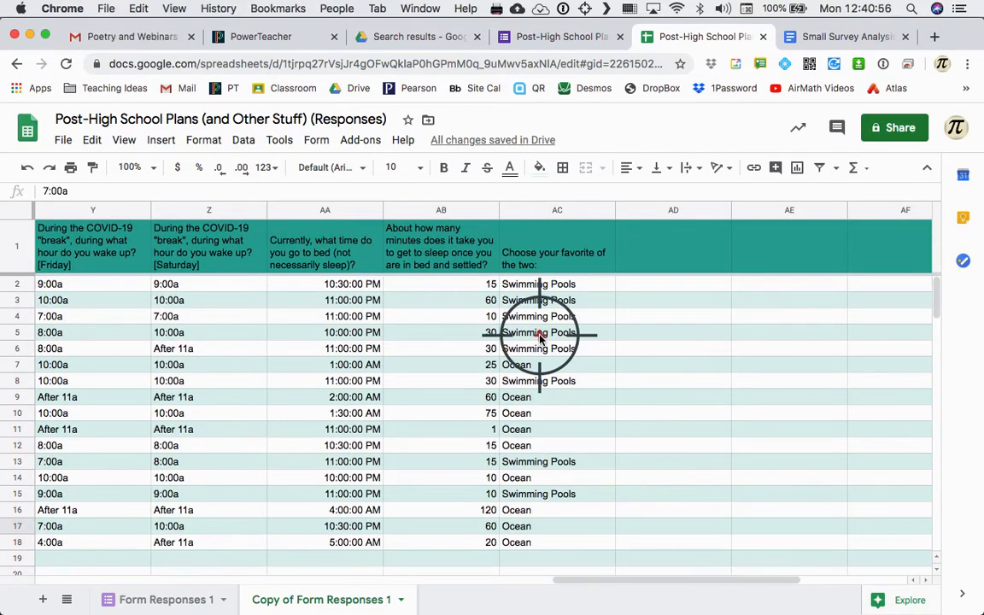
scroll(539, 410, down, 2)
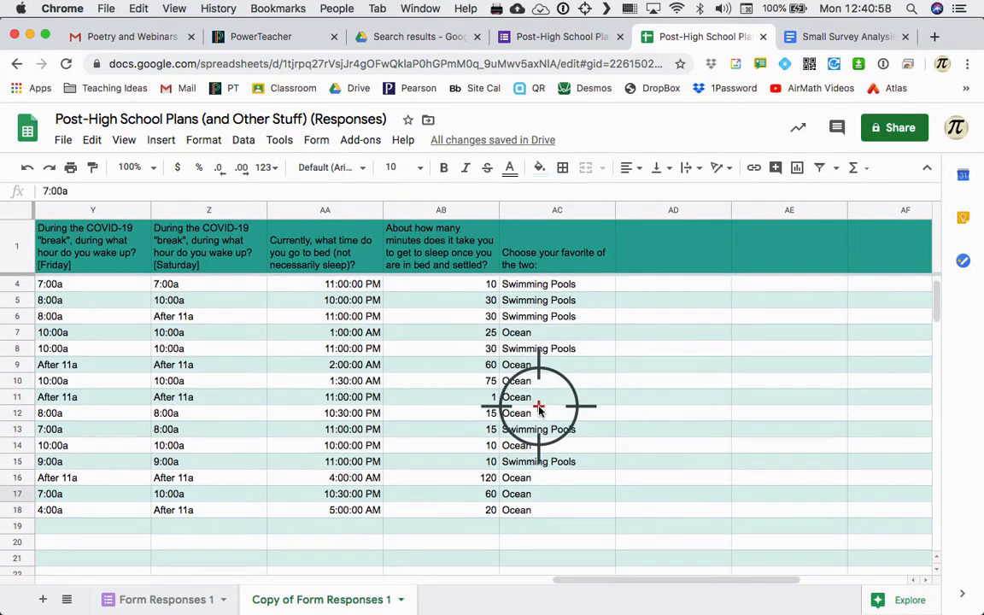
scroll(539, 410, left, 15)
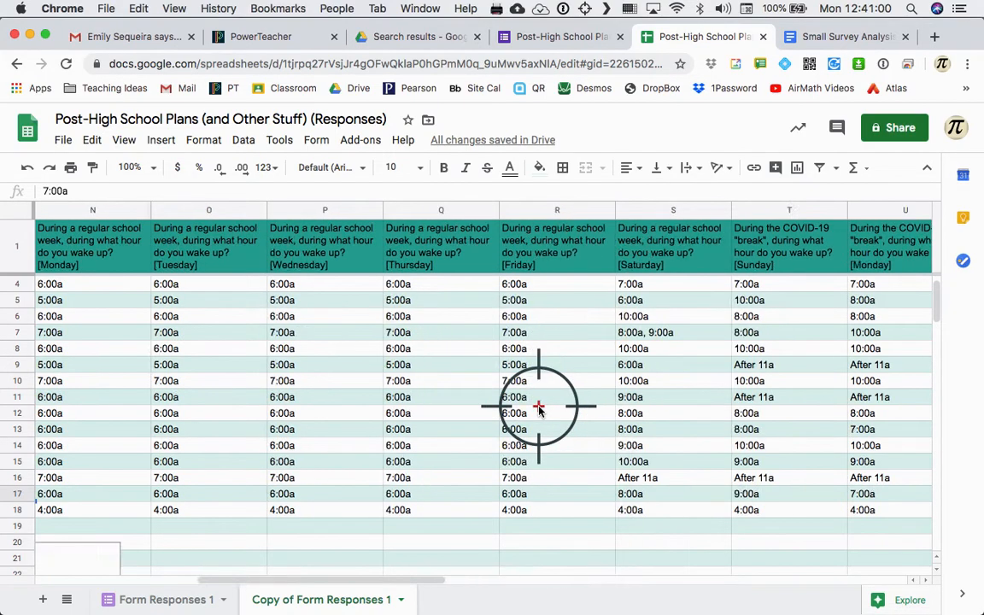
scroll(359, 347, right, 3)
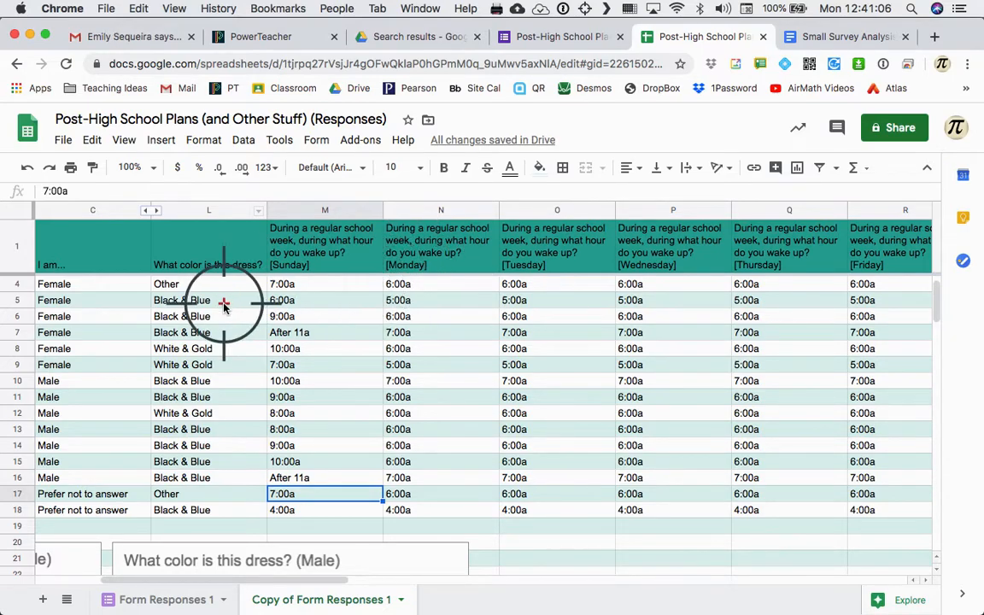
Undo the column hiding to bring back columns D through K in the copied responses sheet.
key(super+z)
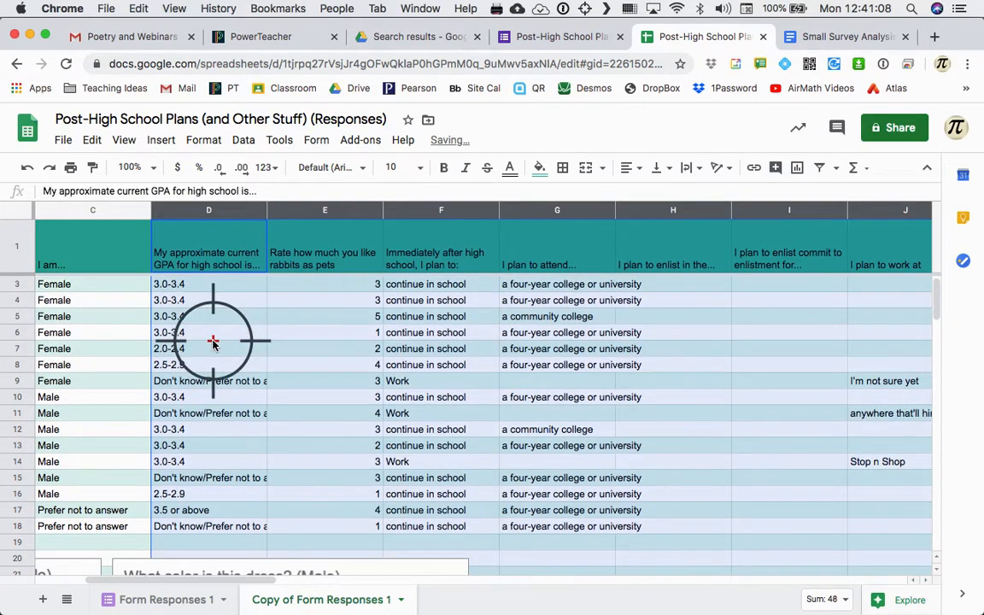
scroll(214, 342, right, 3)
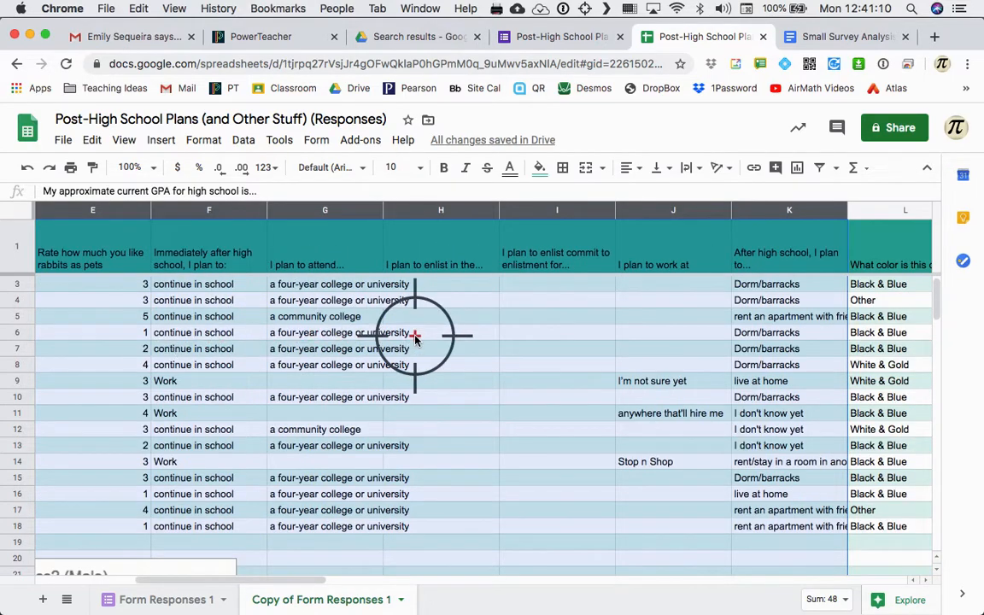
scroll(416, 338, right, 3)
scroll(415, 337, right, 2)
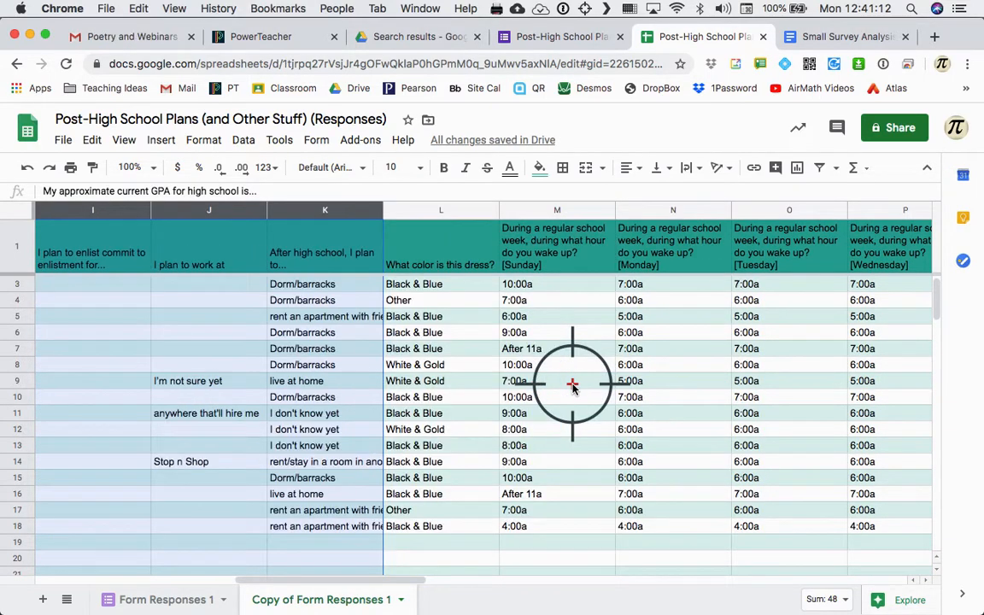
Sort the copied responses sheet A → Z by the "What color is this dress?" column.
click(444, 208)
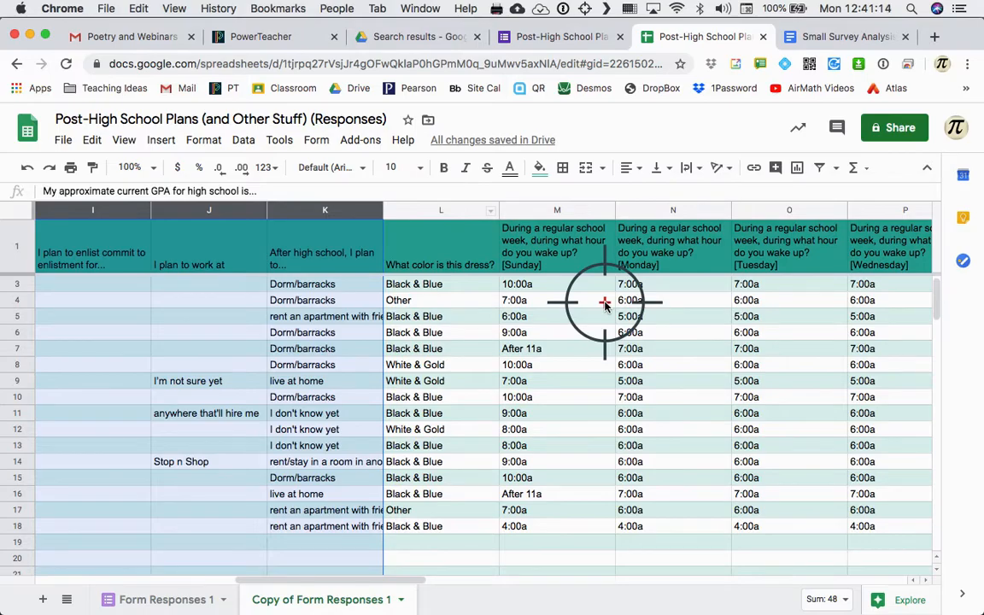
scroll(598, 301, right, 10)
scroll(397, 425, left, 10)
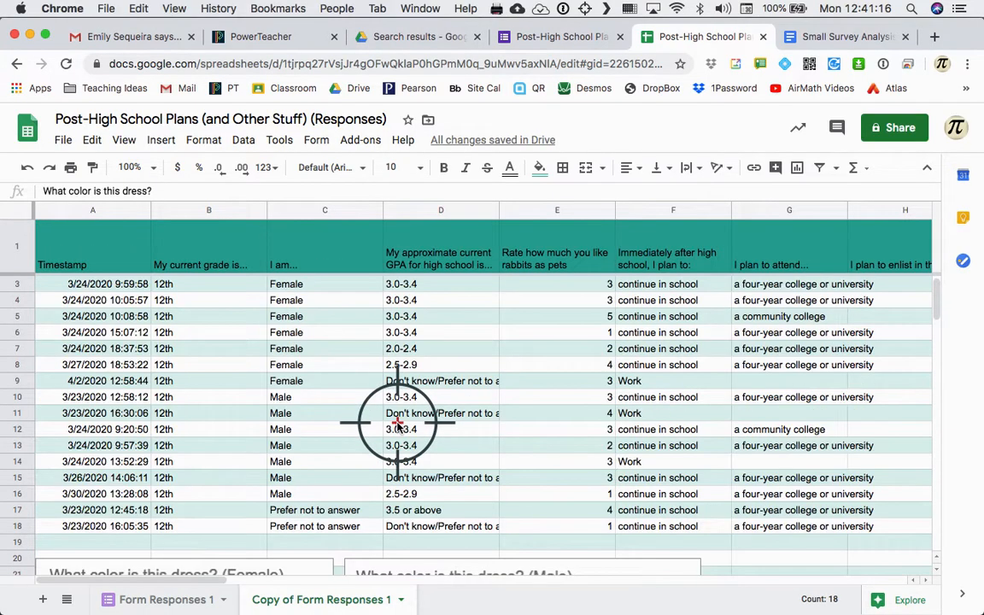
scroll(397, 425, right, 2)
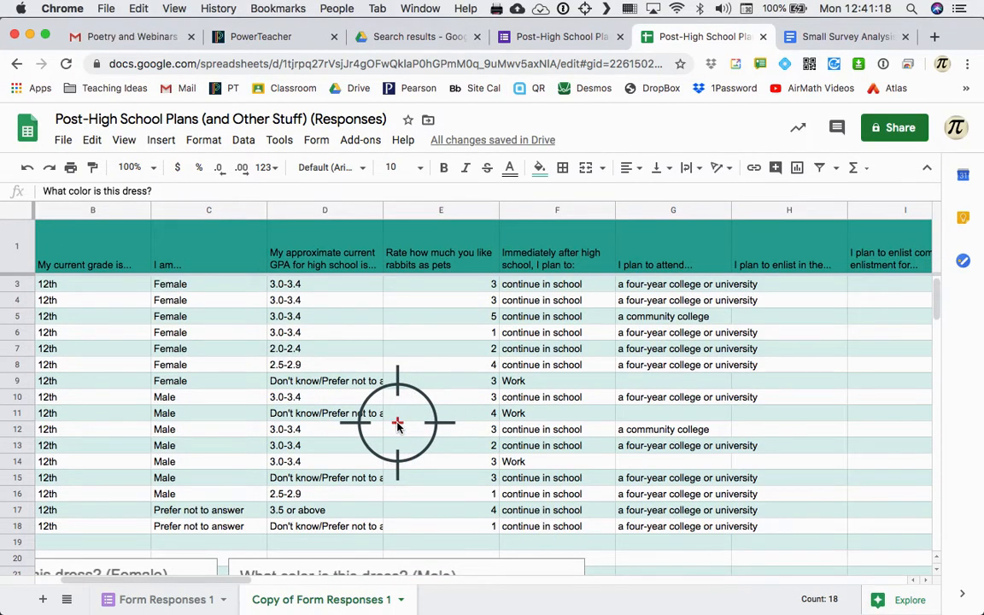
scroll(398, 425, left, 1)
scroll(397, 425, right, 10)
scroll(398, 425, left, 2)
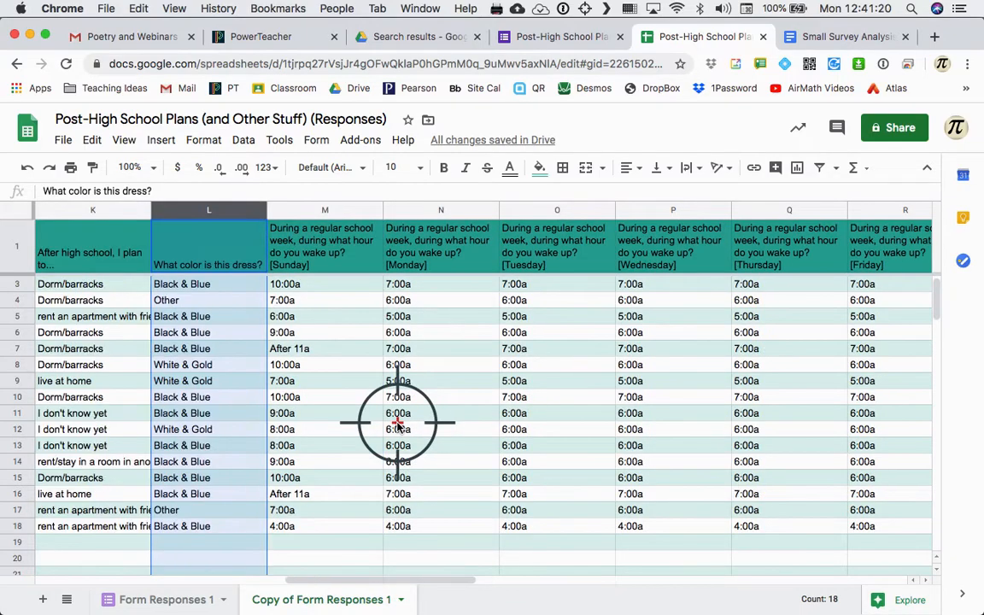
right_click(260, 213)
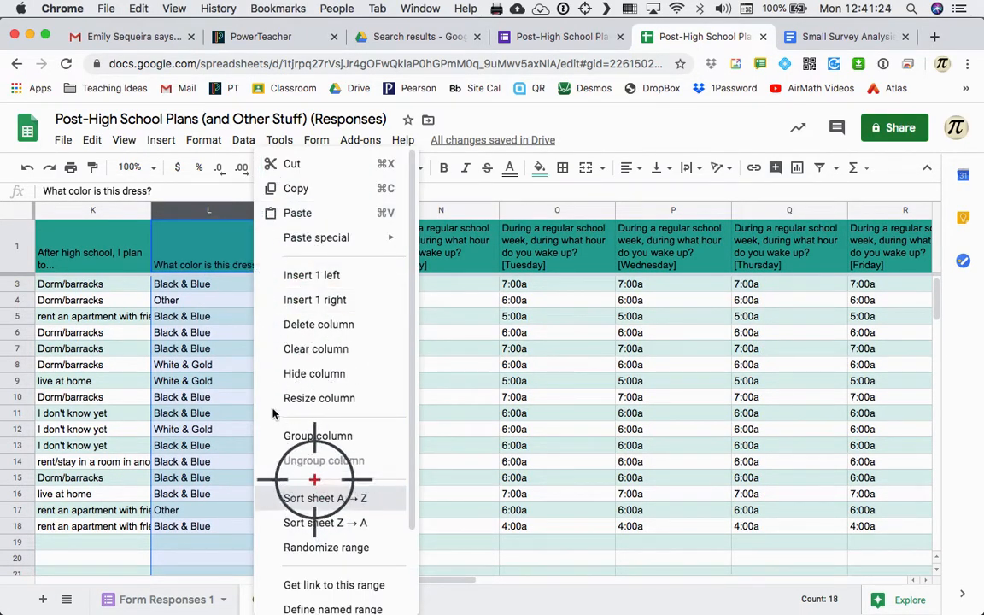
click(315, 496)
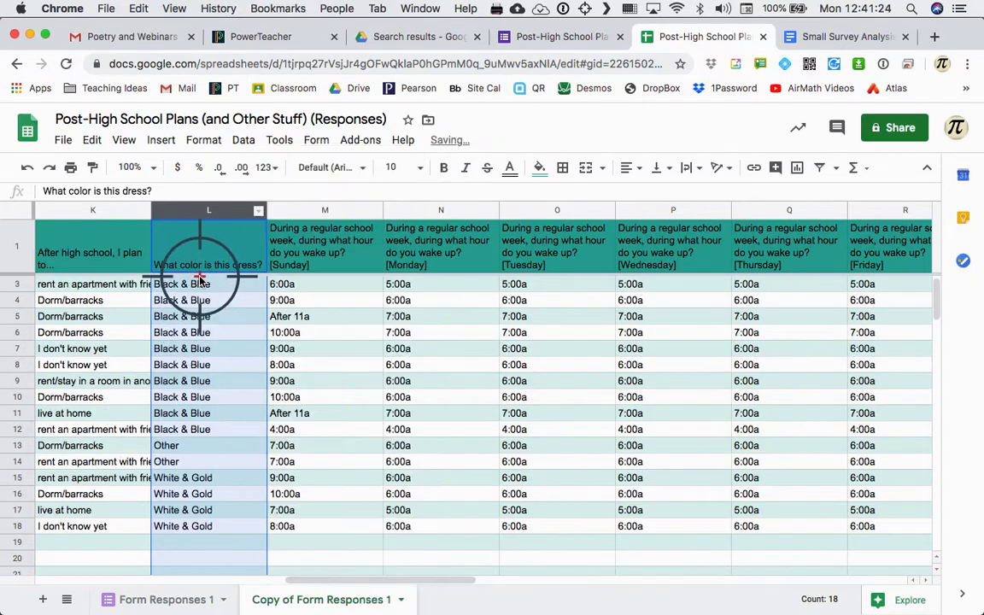
Hide columns M through AB so the dress color and favorite-of-the-two columns sit side by side.
click(318, 210)
scroll(461, 273, right, 10)
scroll(453, 256, right, 2)
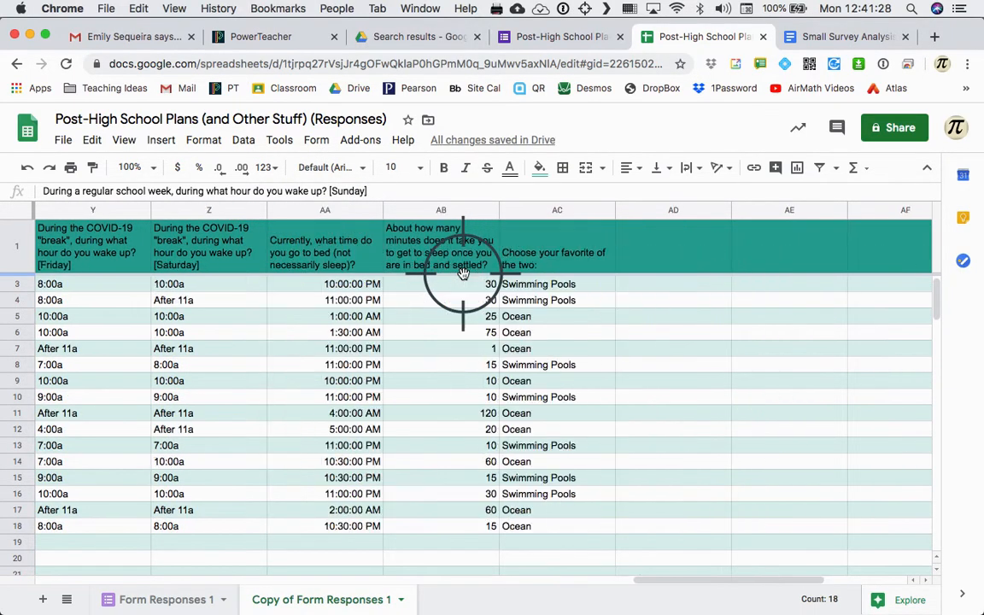
shift+click(420, 212)
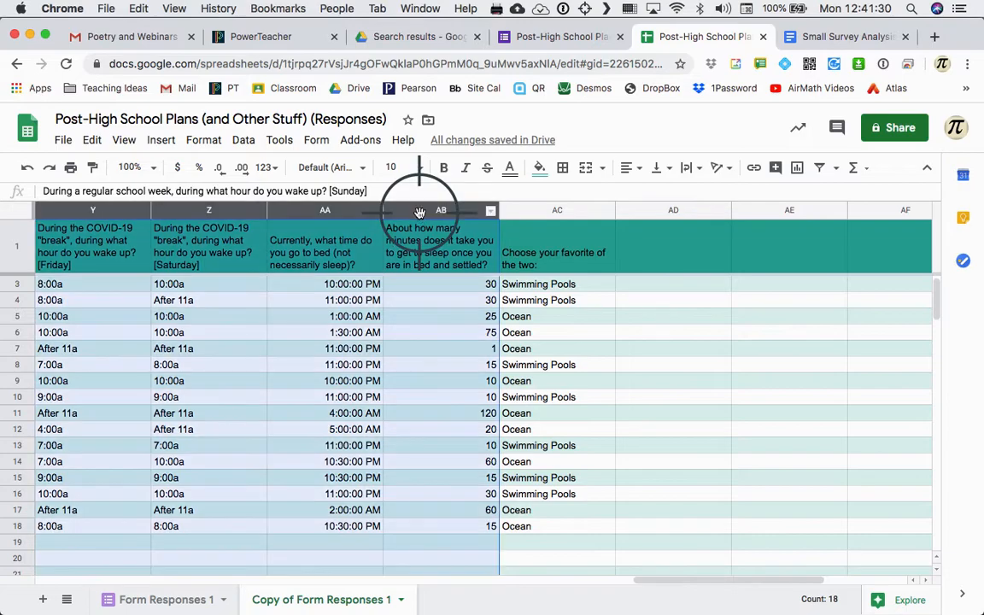
right_click(419, 212)
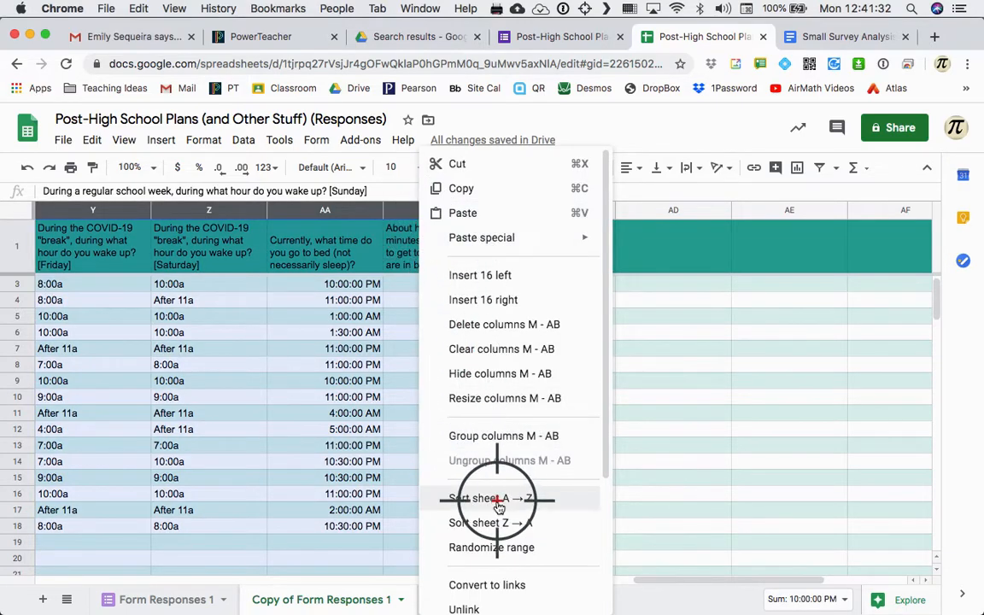
click(483, 379)
Insert a pie chart of the Black & Blue respondents' favorite-of-the-two answers from AC3:AC12.
scroll(282, 400, left, 10)
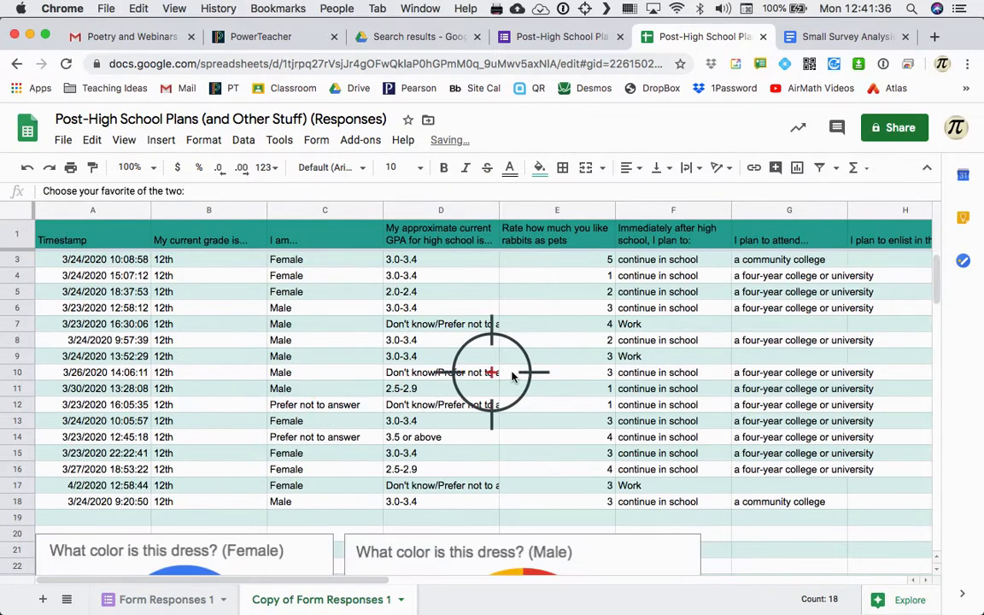
scroll(521, 376, right, 4)
scroll(520, 374, right, 2)
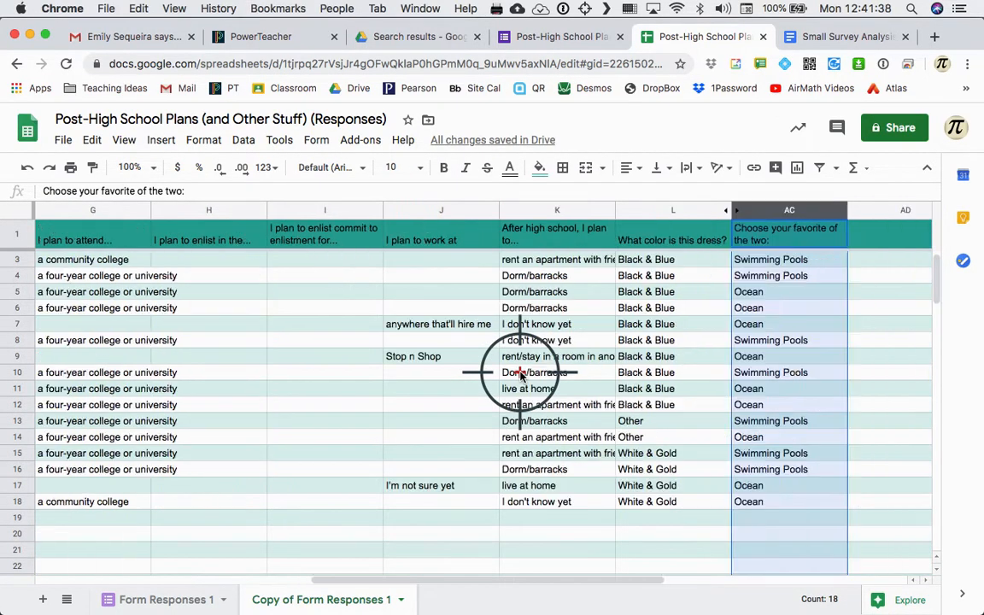
drag(764, 259, 765, 408)
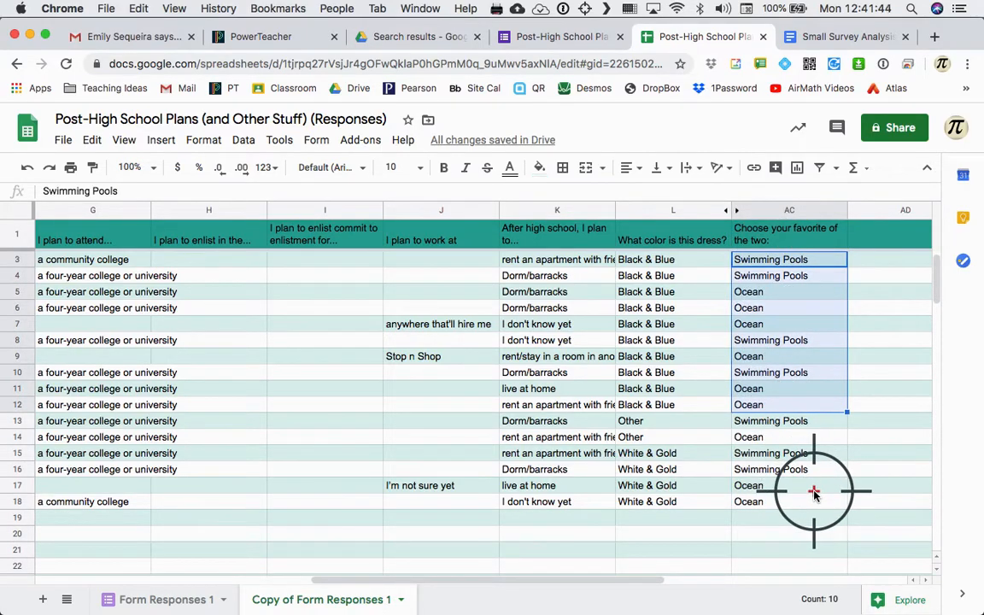
click(795, 167)
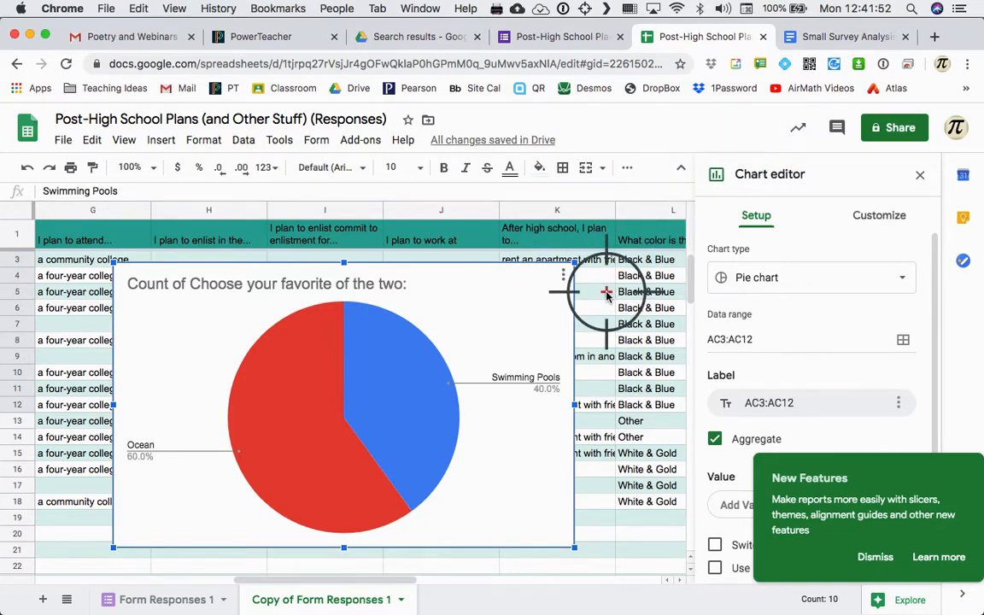
Delete the favorite-of-the-two pie chart built from AC3:AC12.
click(534, 321)
key(BackSpace)
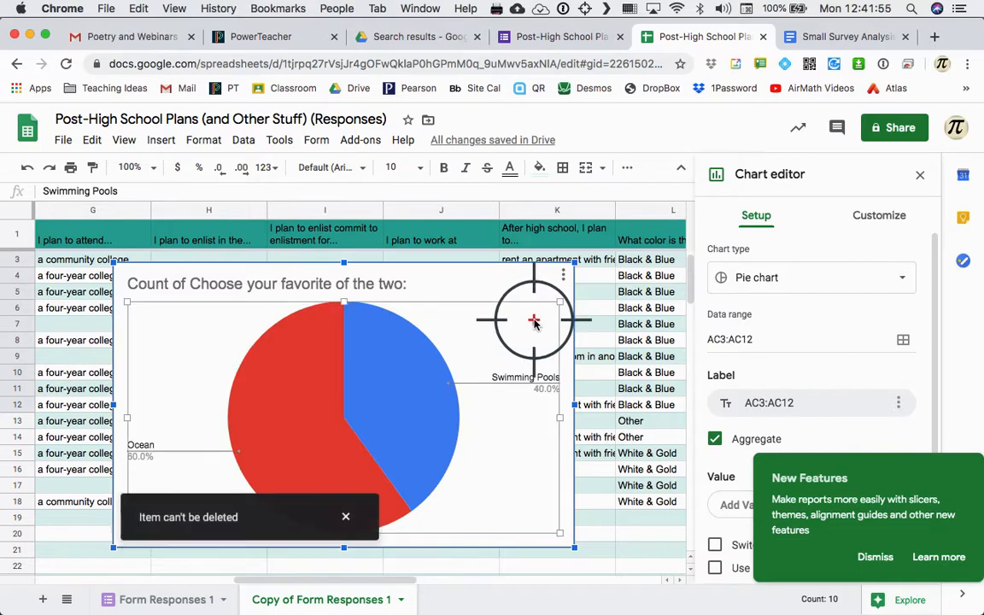
click(563, 275)
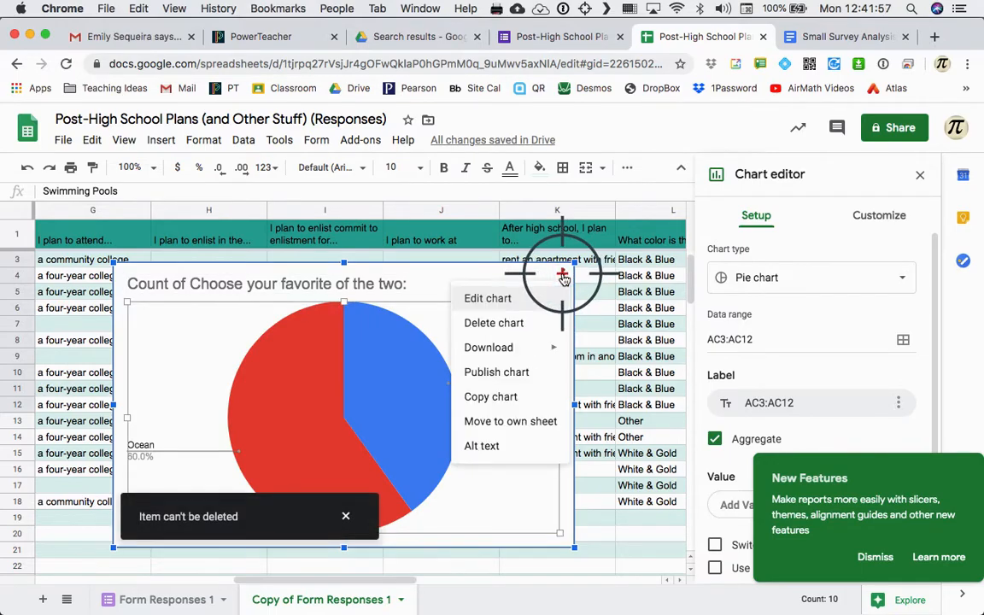
click(513, 325)
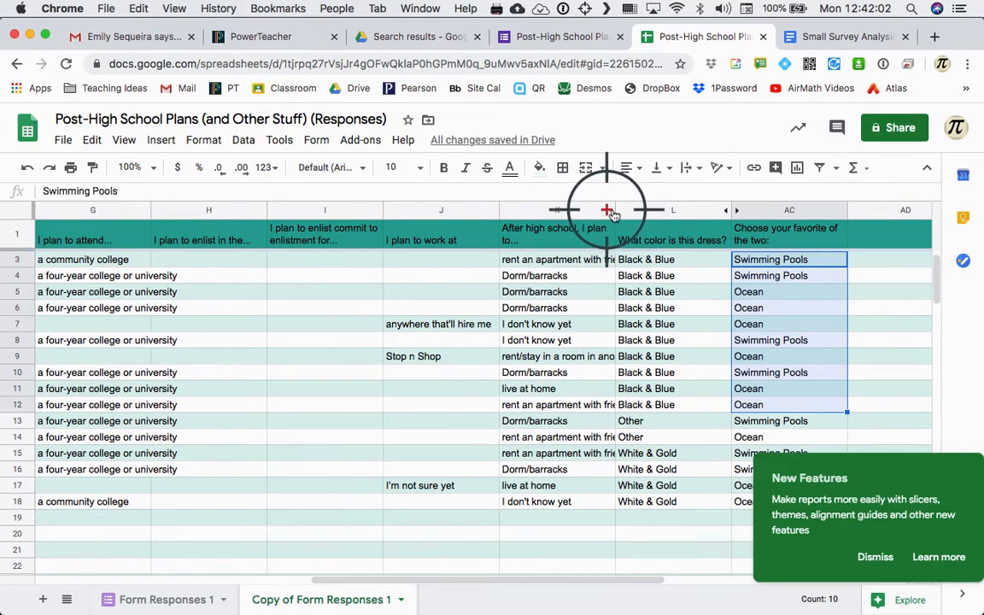
Hide columns D through L so the "I am..." and "Choose your favorite of the two:" columns sit side by side.
click(639, 209)
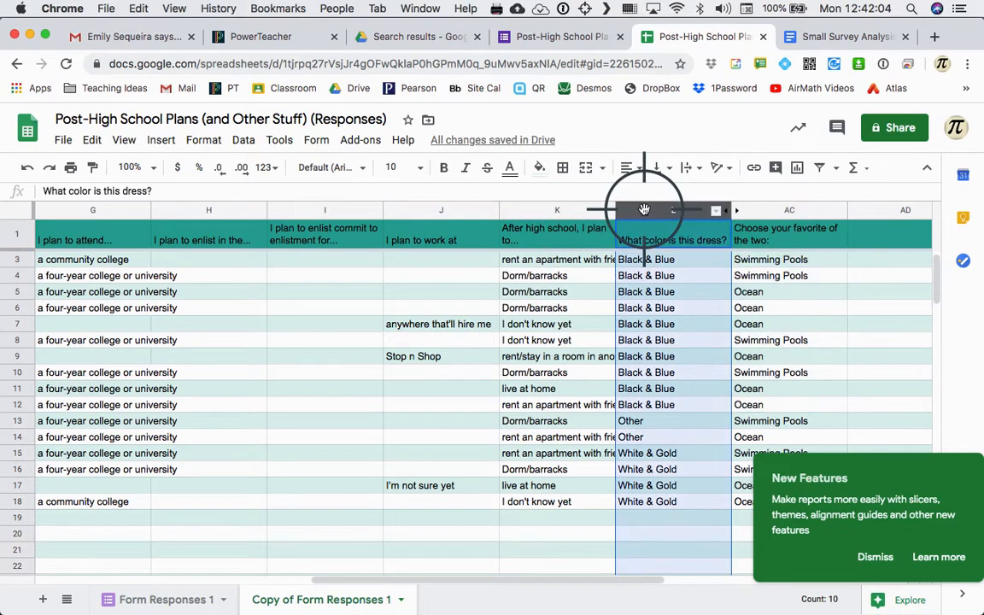
scroll(421, 293, left, 5)
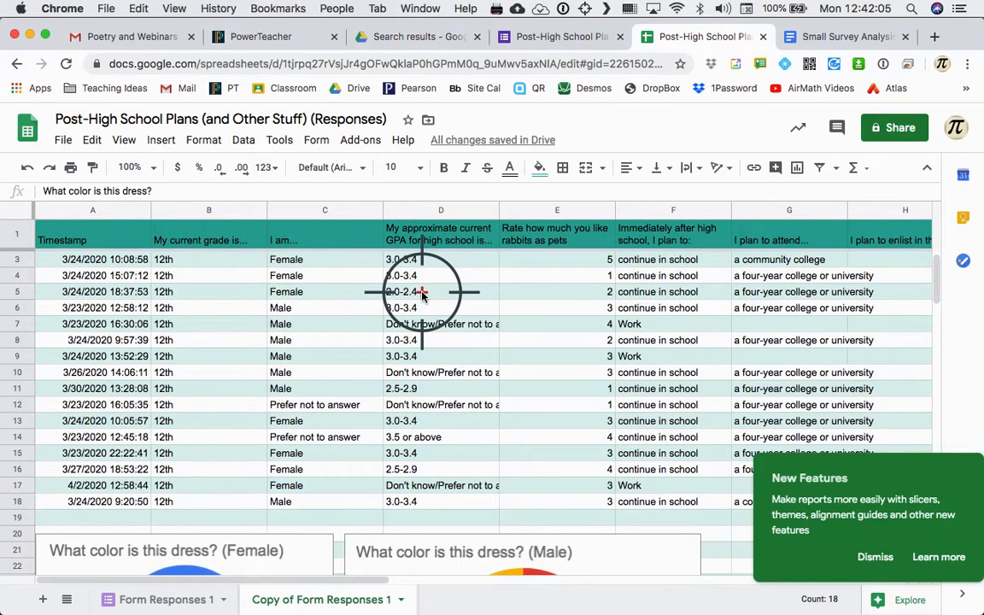
shift+click(444, 210)
right_click(449, 210)
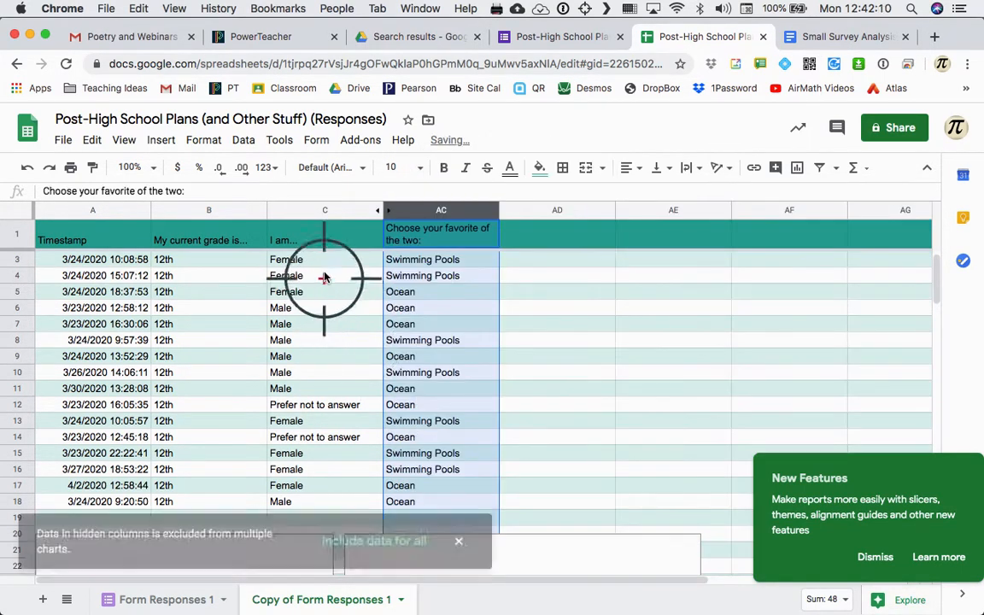
Sort the copied responses sheet A → Z by the "I am..." column.
click(339, 213)
click(368, 211)
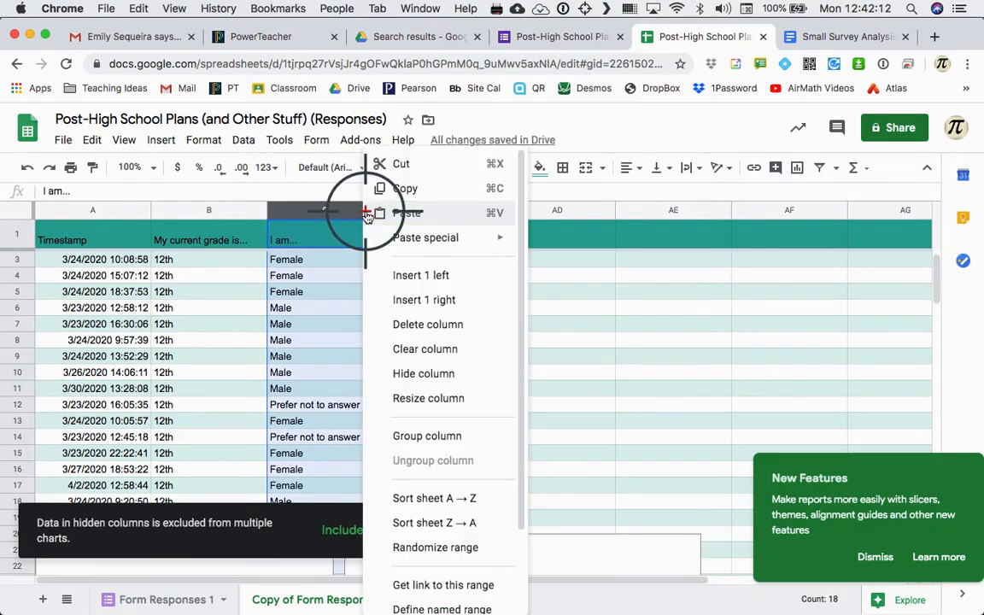
click(445, 497)
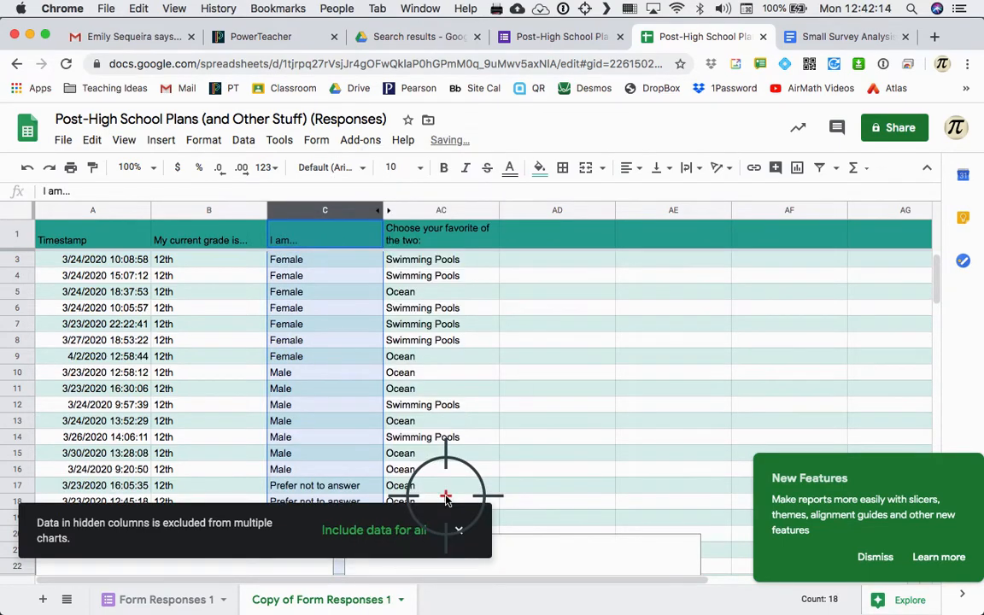
Insert a pie chart of the female respondents' favorite-of-the-two answers from AC3:AC9 and dismiss the New Features notice.
shift+click(447, 356)
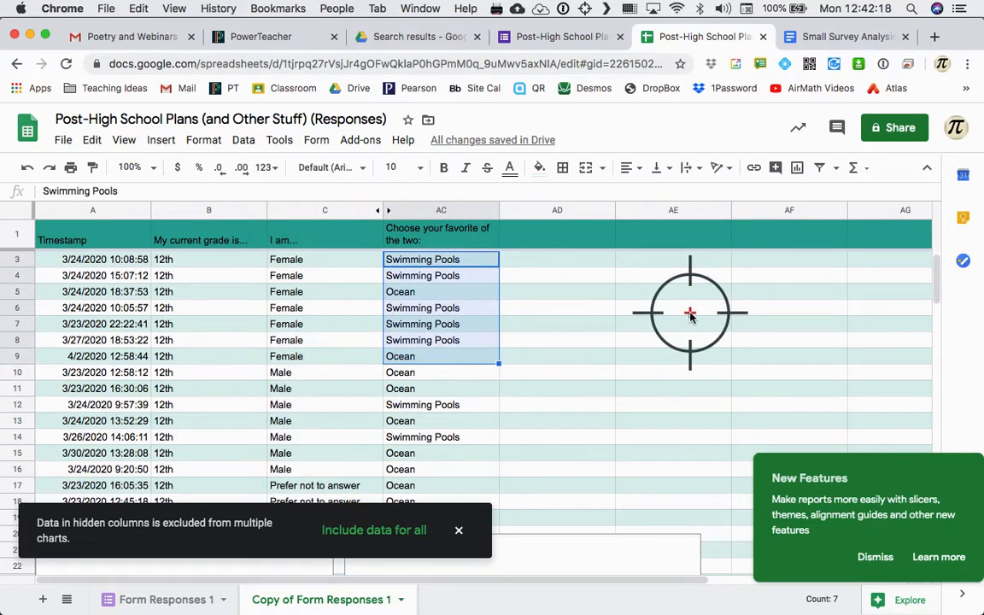
click(797, 168)
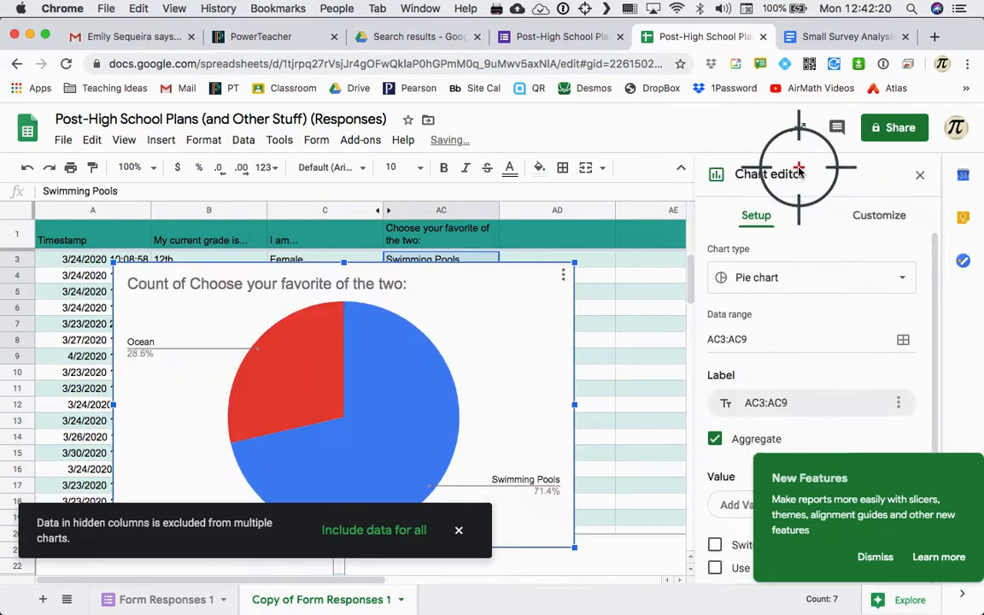
click(874, 556)
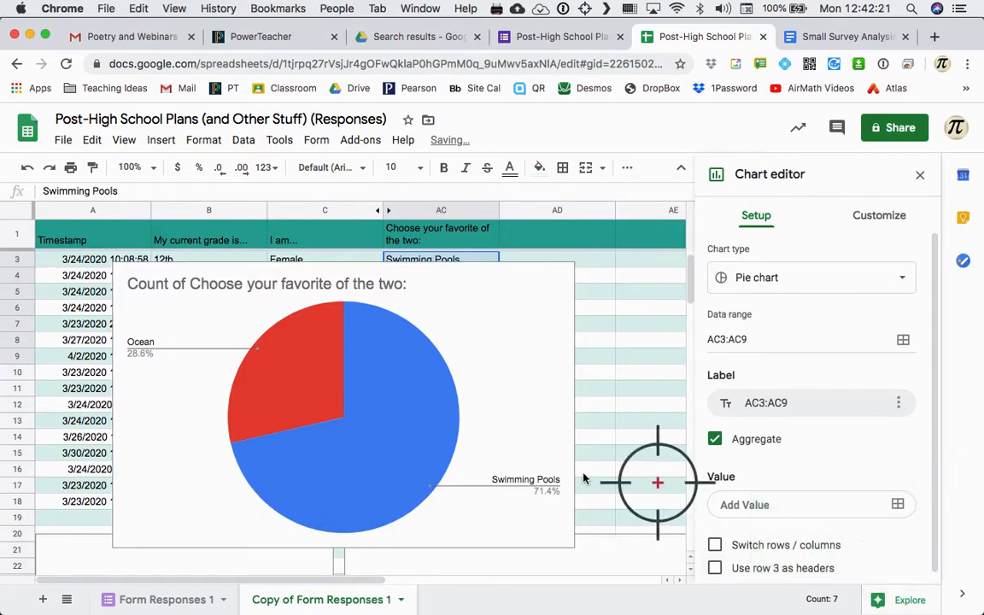
Shrink the female favorite-of-the-two pie chart and move it below the response rows, starting at column A.
click(572, 545)
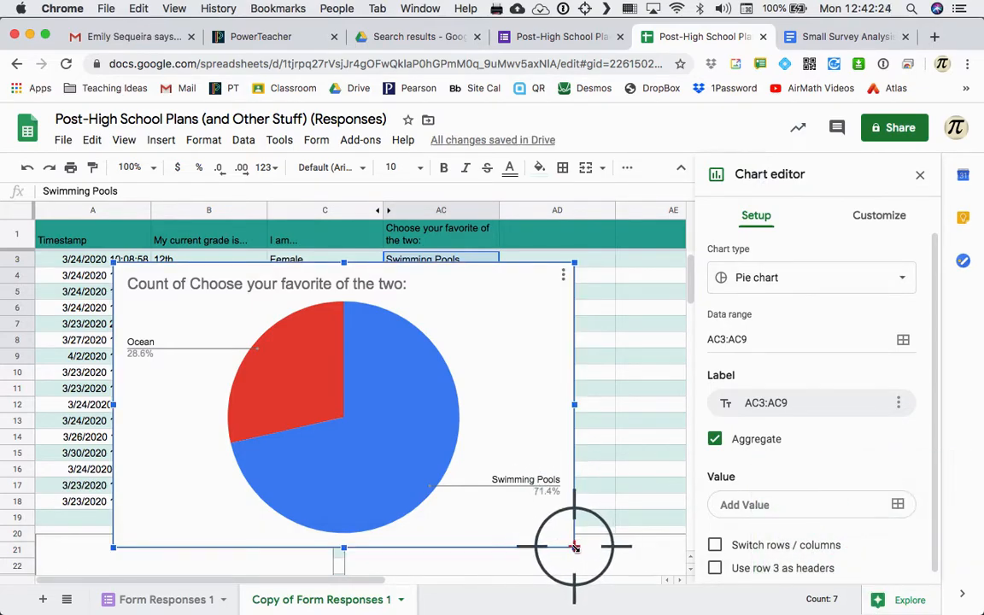
drag(574, 546, 424, 454)
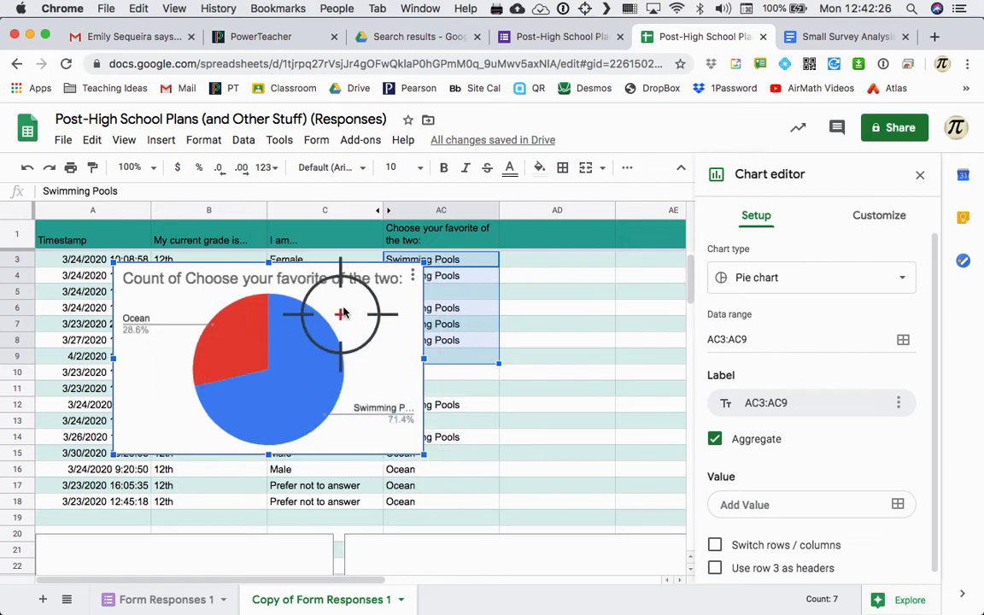
drag(294, 471, 153, 613)
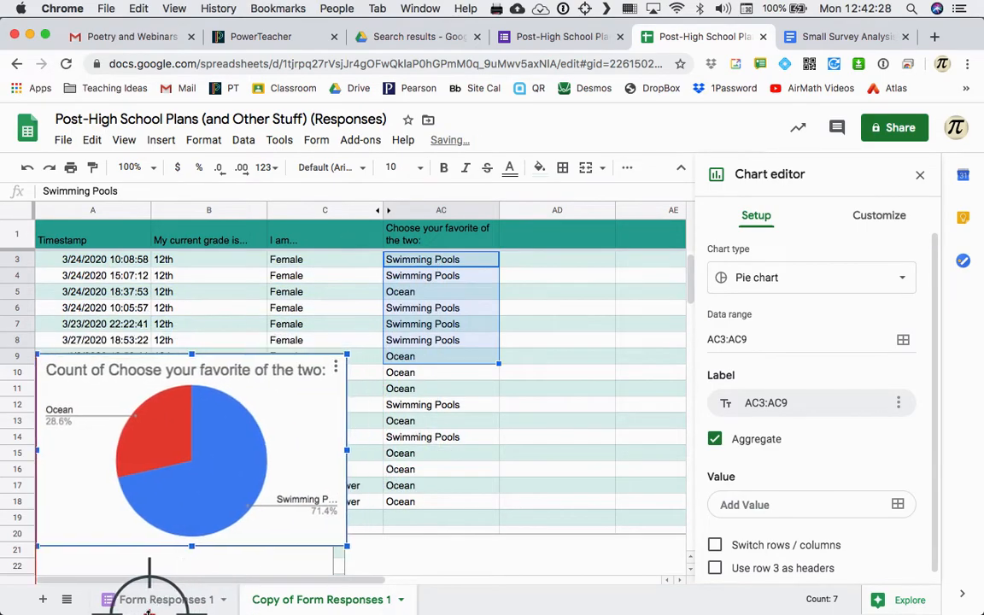
scroll(385, 418, down, 3)
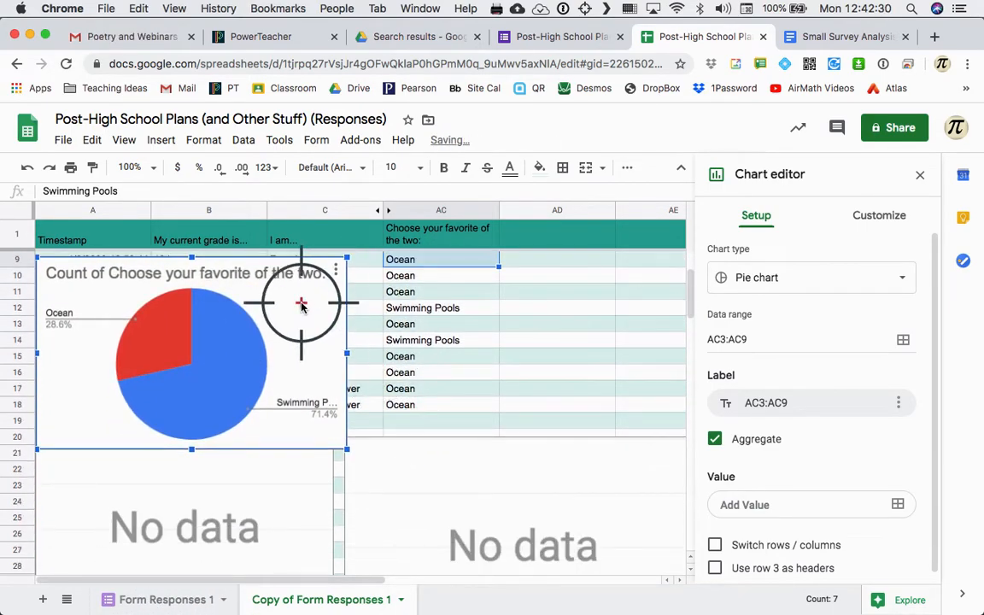
Insert a pie chart of the male respondents' favorite-of-the-two answers from AC10:AC16.
scroll(292, 505, up, 4)
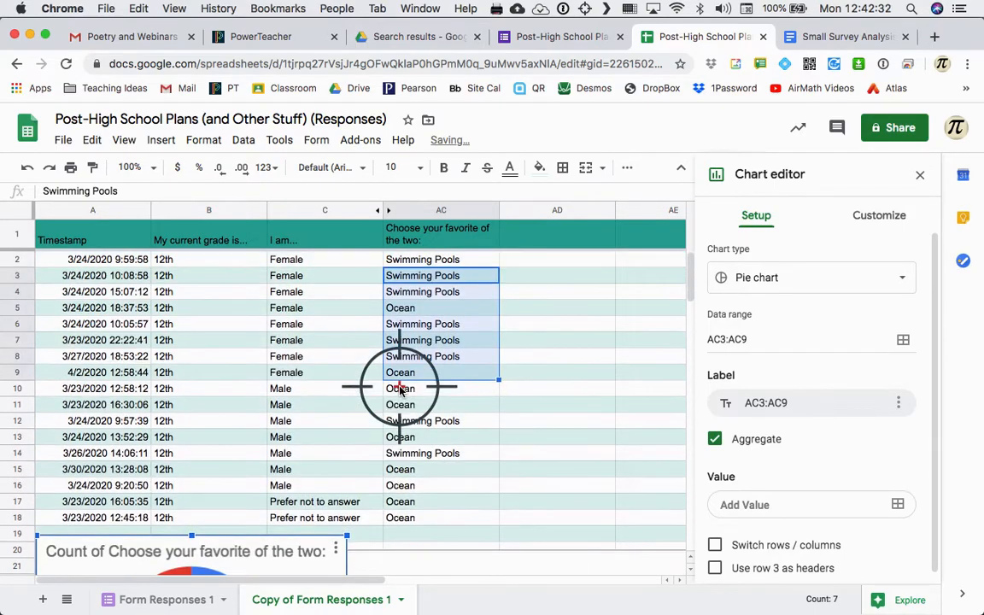
click(417, 391)
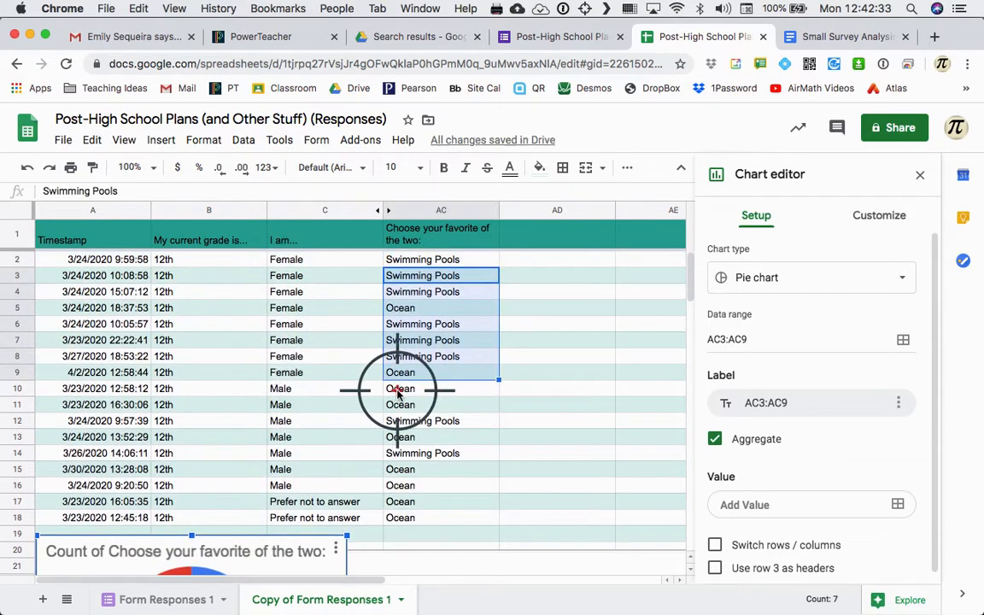
shift+click(415, 492)
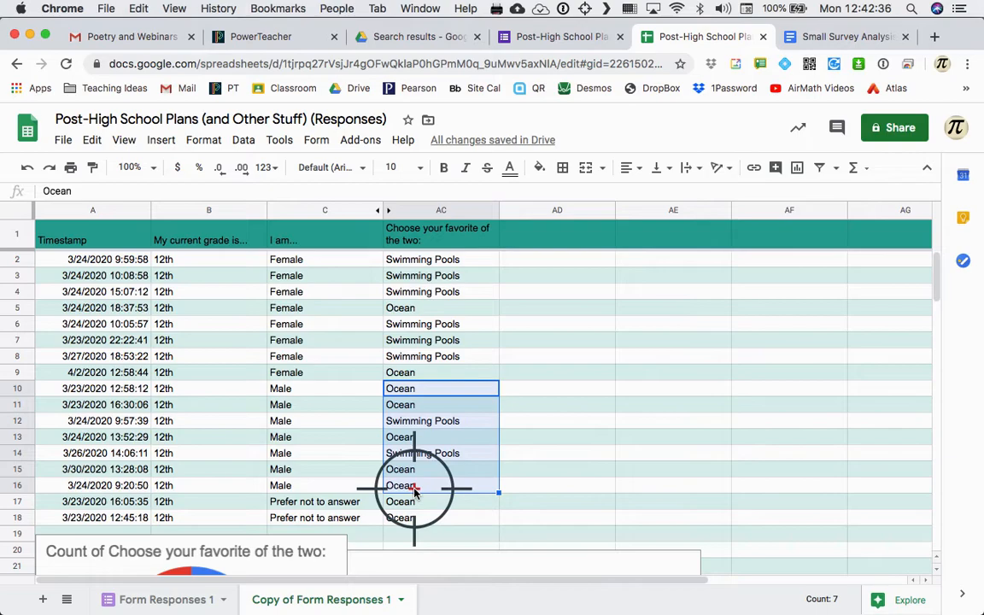
click(797, 169)
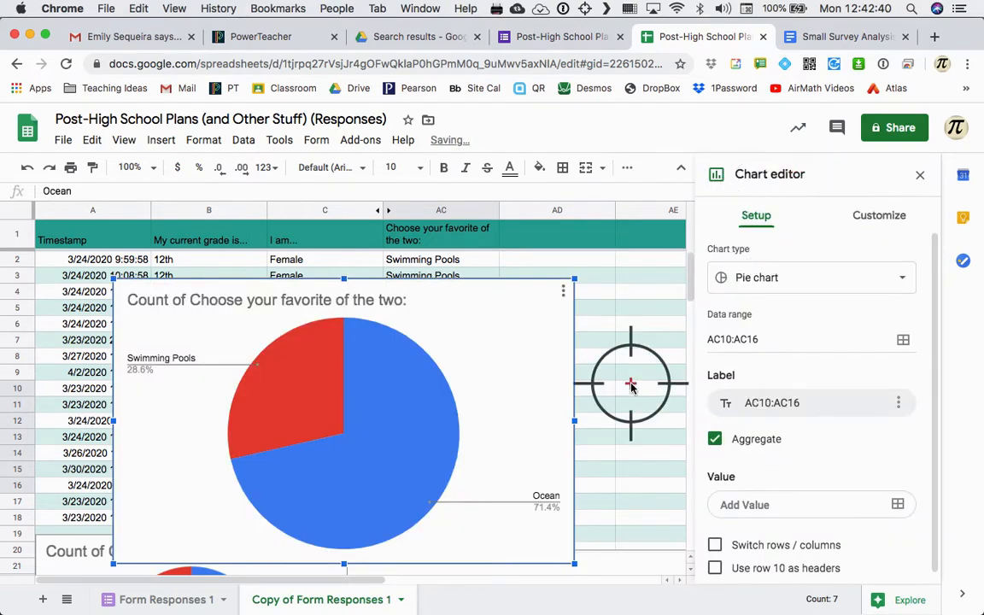
scroll(487, 434, down, 2)
scroll(487, 434, up, 2)
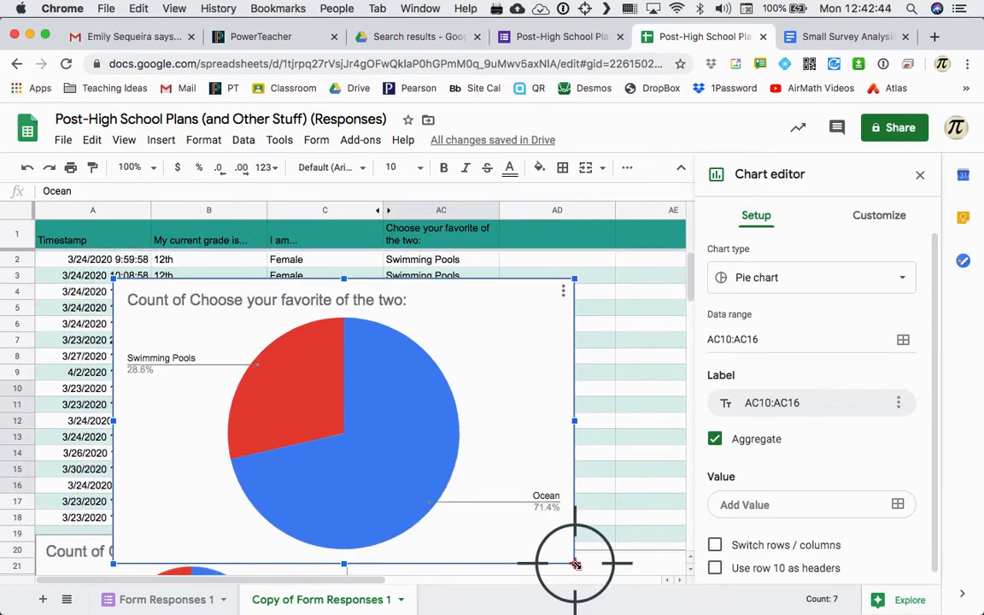
Shrink the male favorite-of-the-two pie chart and place it beside the female chart.
drag(556, 567, 325, 451)
drag(314, 365, 589, 542)
scroll(581, 538, down, 5)
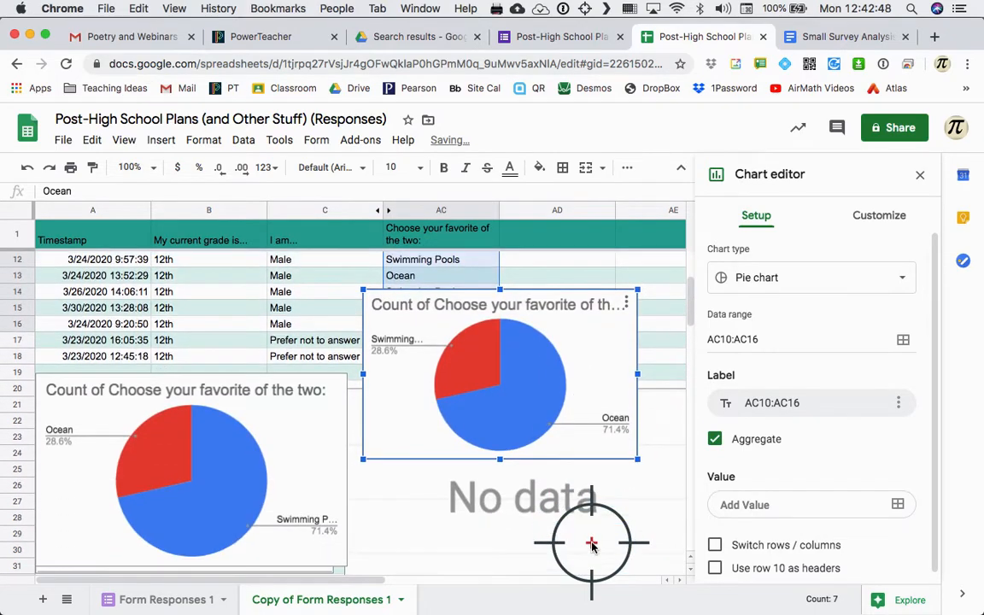
Recolor the male chart's Ocean slice red and its Swimming Pools slice blue to match the female chart.
click(511, 401)
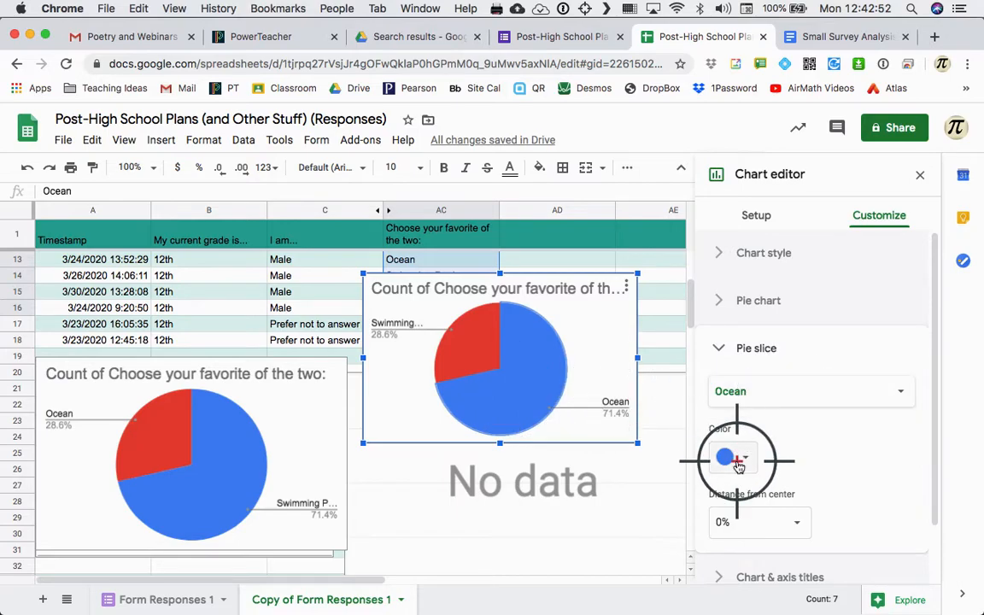
click(731, 458)
click(780, 372)
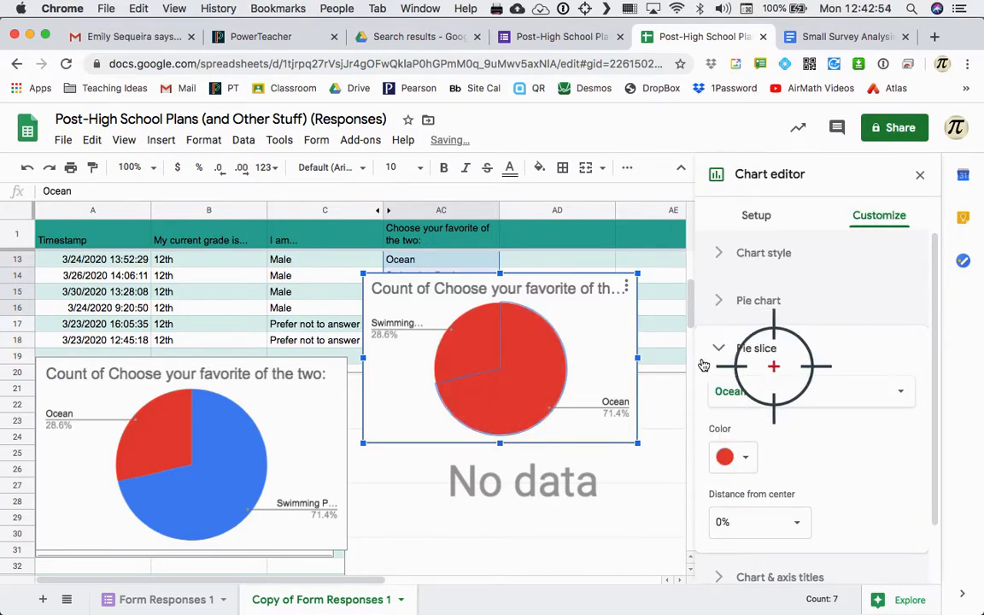
click(487, 365)
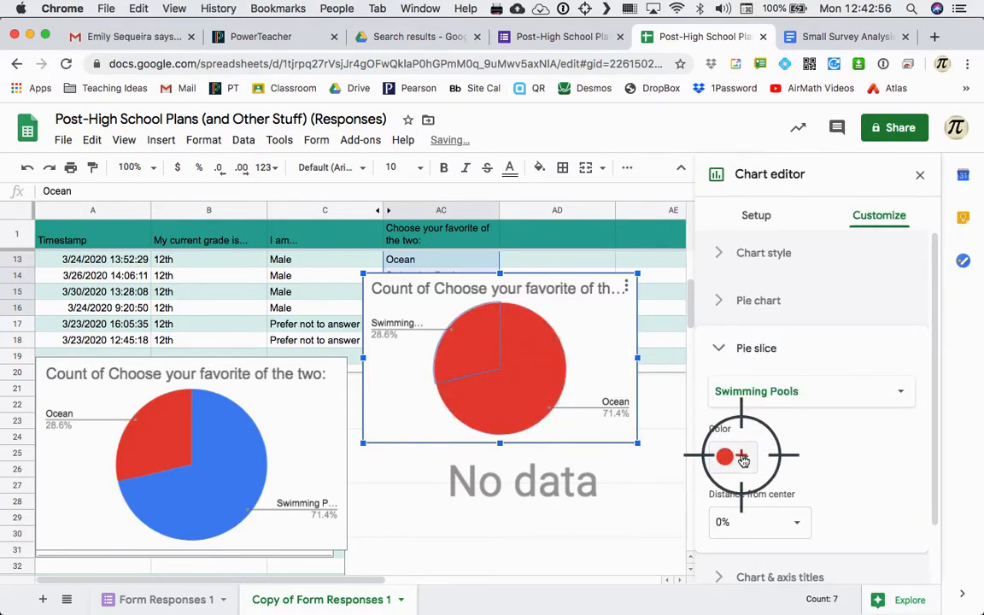
click(731, 457)
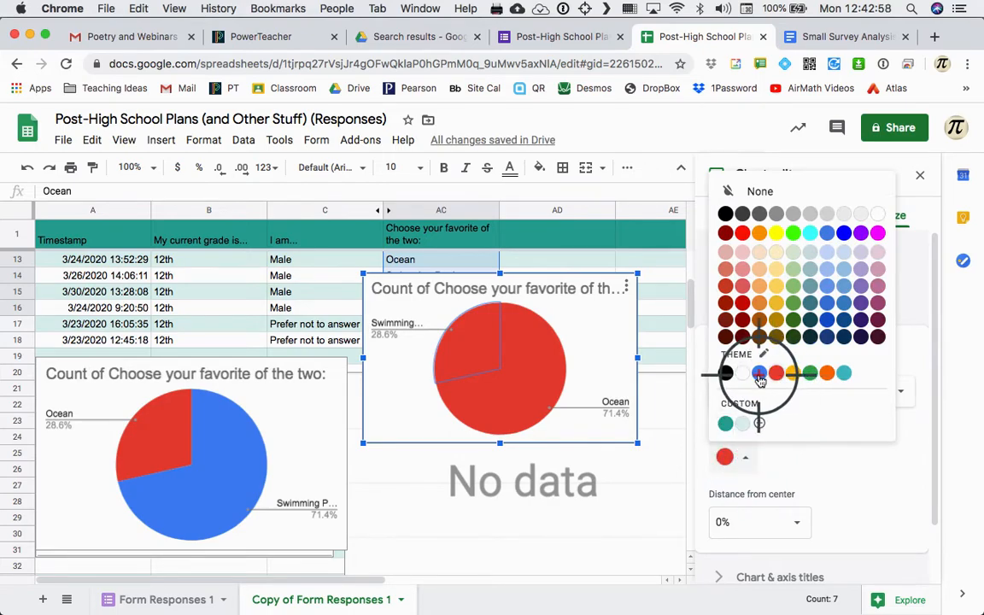
click(758, 372)
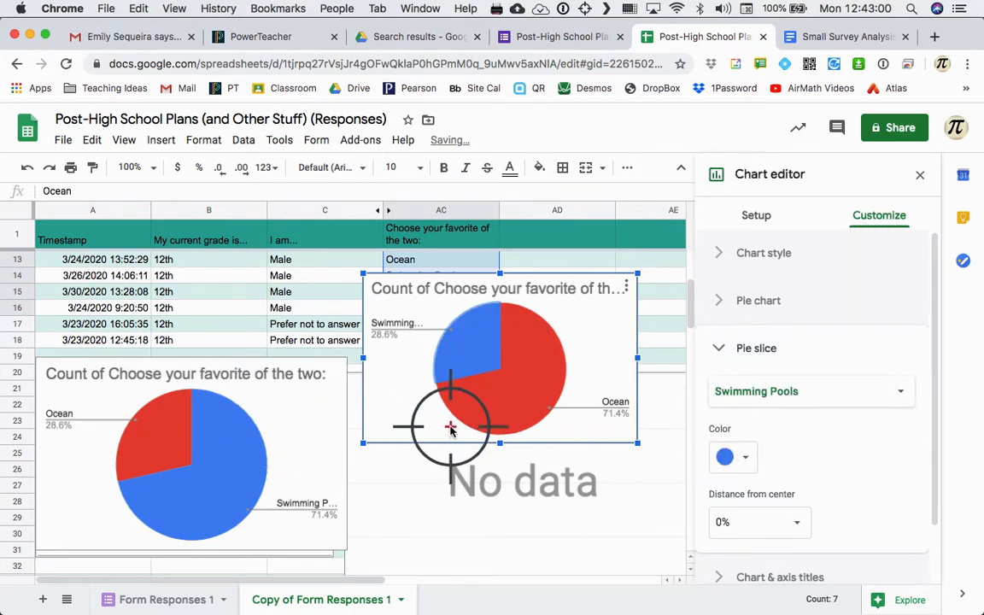
Move the male pie chart down to sit level with the female chart, consulting the Making Data Useful outline in Word.
drag(582, 383, 579, 473)
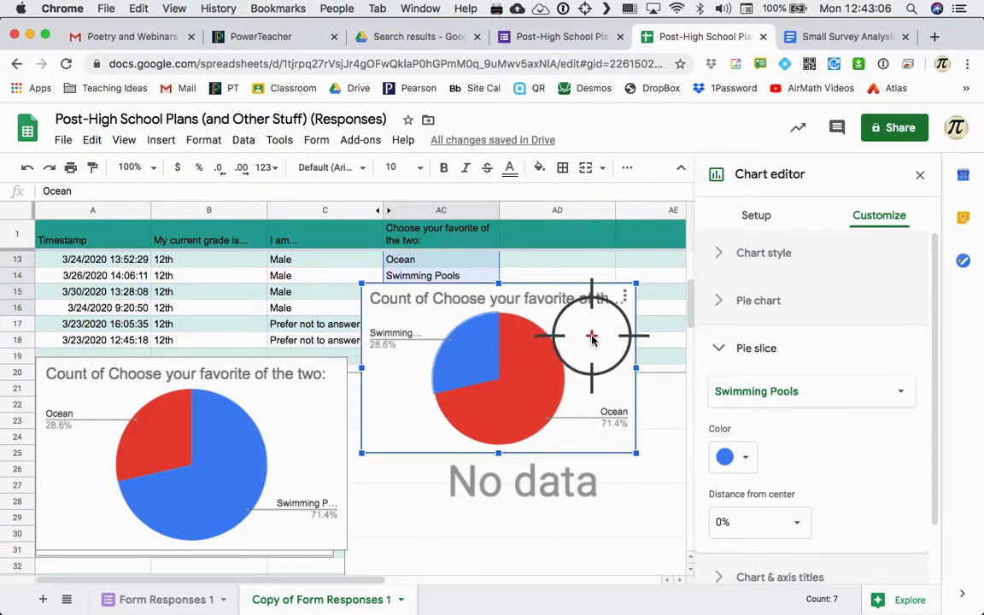
drag(592, 338, 582, 371)
key(super+Tab)
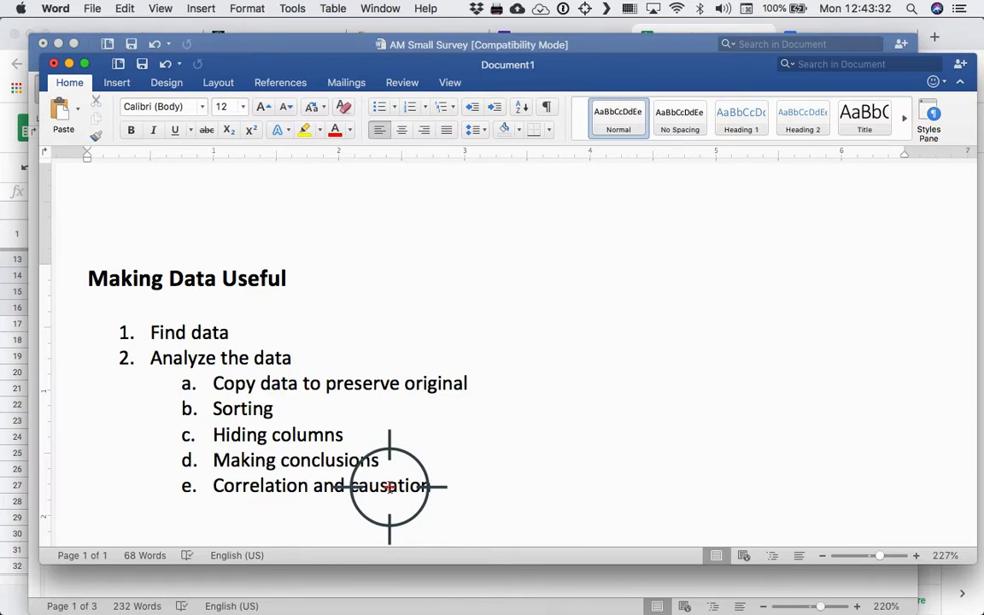
key(super+Tab)
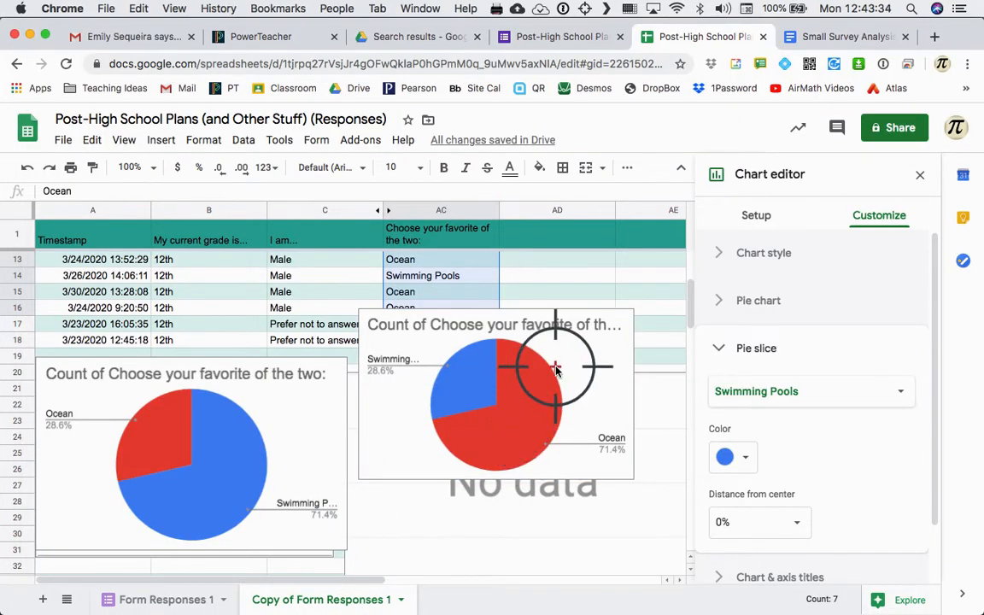
mouse_move(570, 430)
mouse_down()
mouse_move(566, 411)
mouse_move(573, 418)
mouse_up()
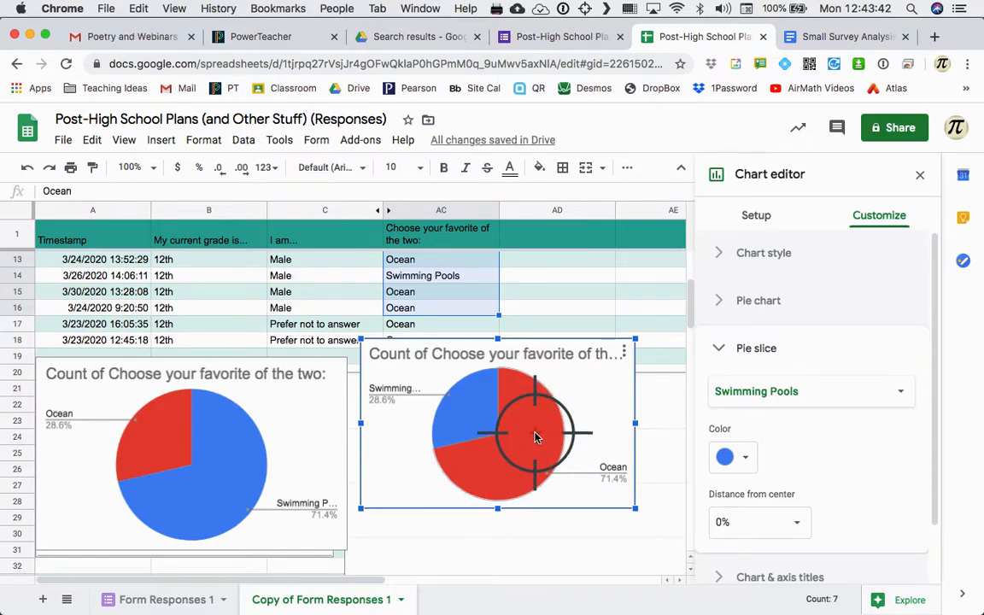
Switch to the Small Survey Analysis document in Google Docs and view the dress color conclusions and charts.
click(825, 36)
scroll(535, 255, up, 1)
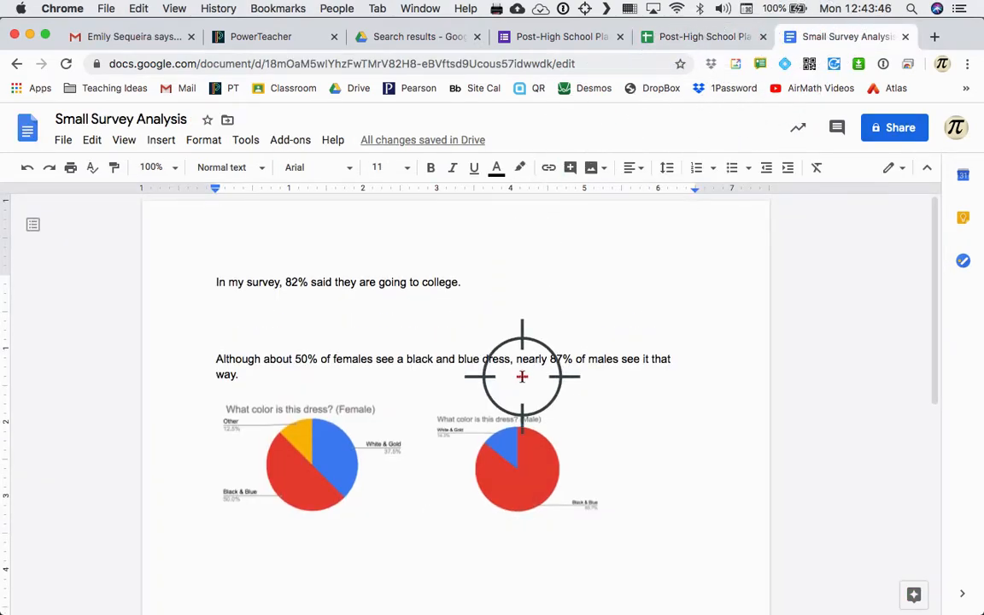